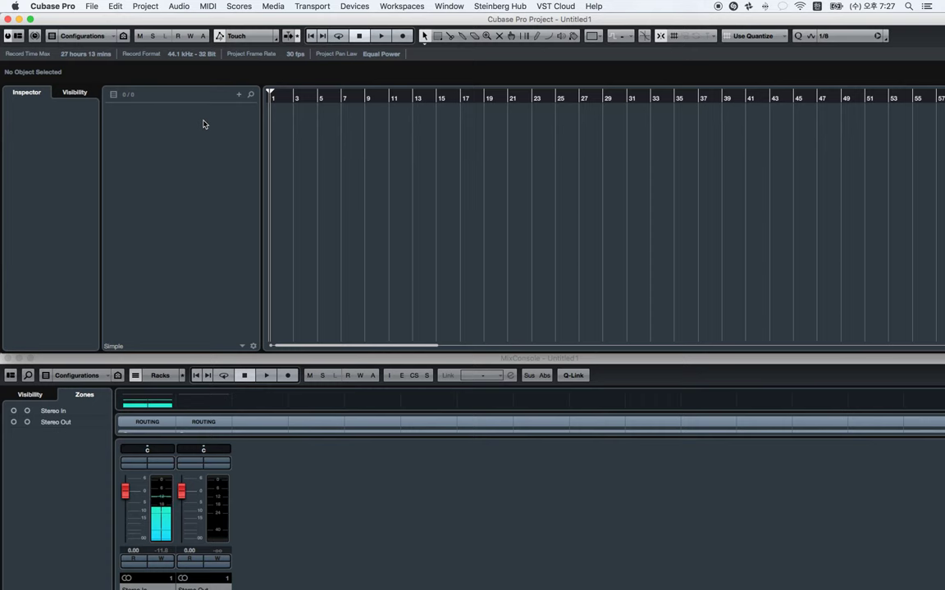
Step: Save the project as 코드트랙의 기초.cpr in the 코드트랙기초 folder and enlarge the project window to fill the screen
key(super+s)
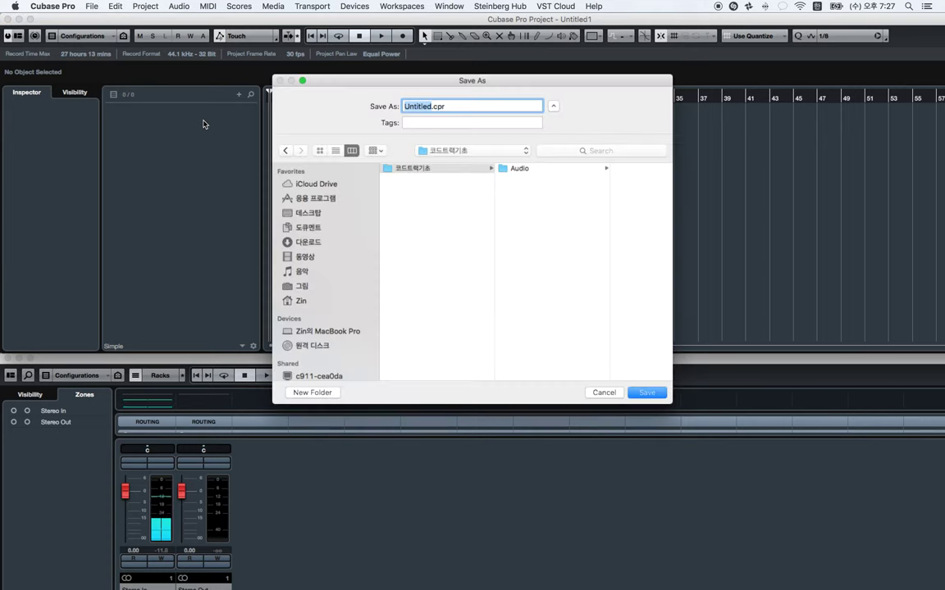
text(코드트랙의 3기초)
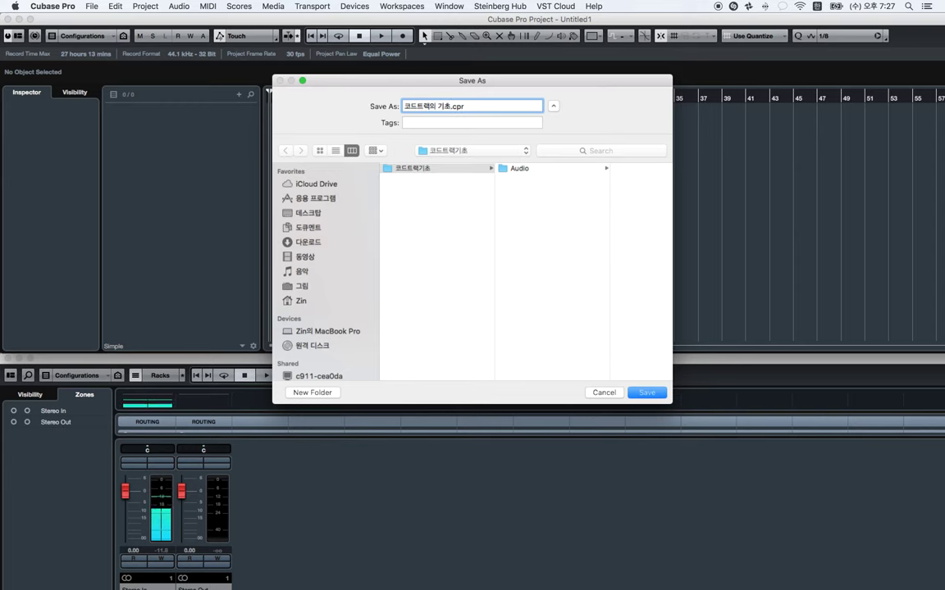
key(Return)
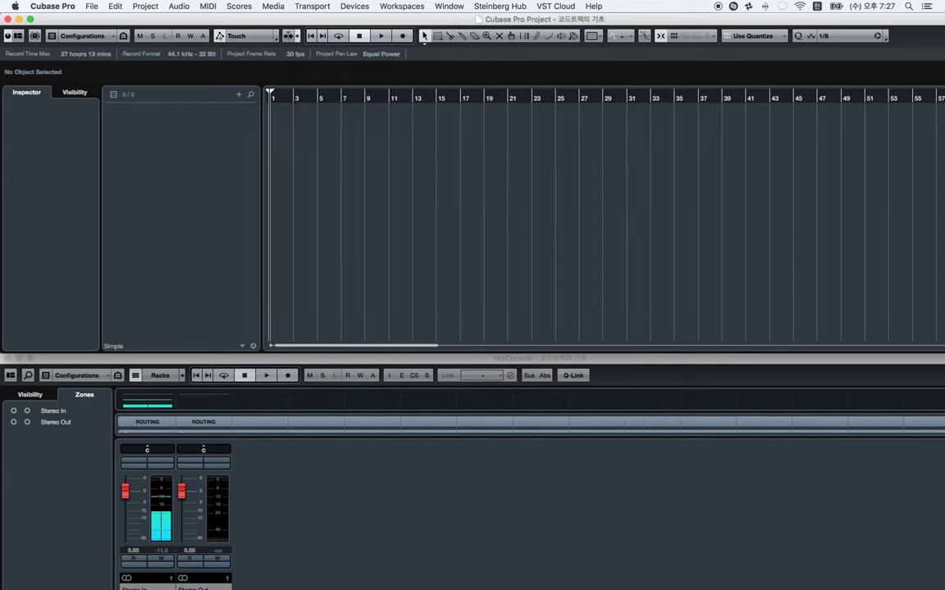
double_click(503, 20)
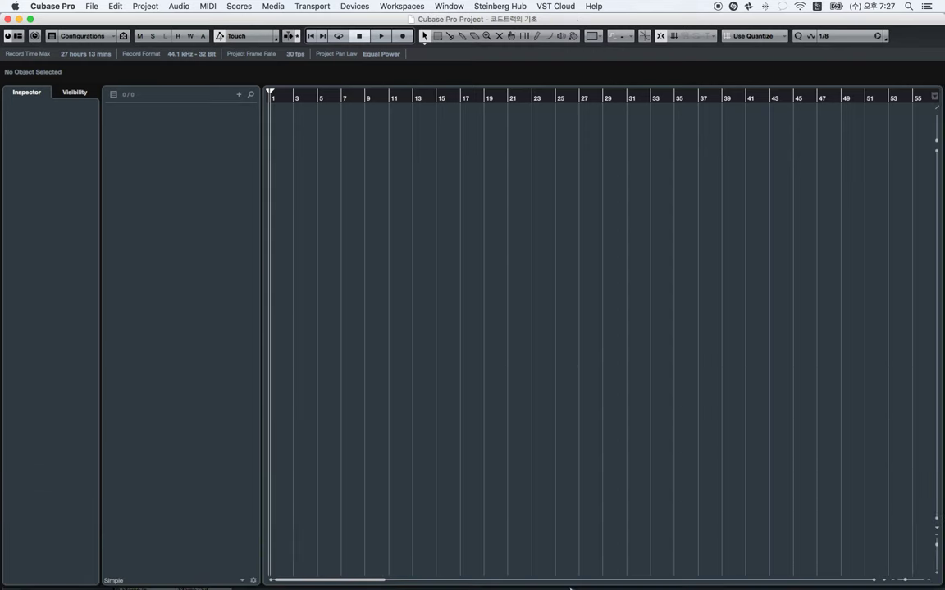
Step: Open the MixConsole and assign Stereo In to the left zone and Stereo Out to the right zone
mouse_move(523, 585)
mouse_down()
mouse_move(534, 345)
mouse_move(522, 587)
mouse_up()
key(F3)
key(F3)
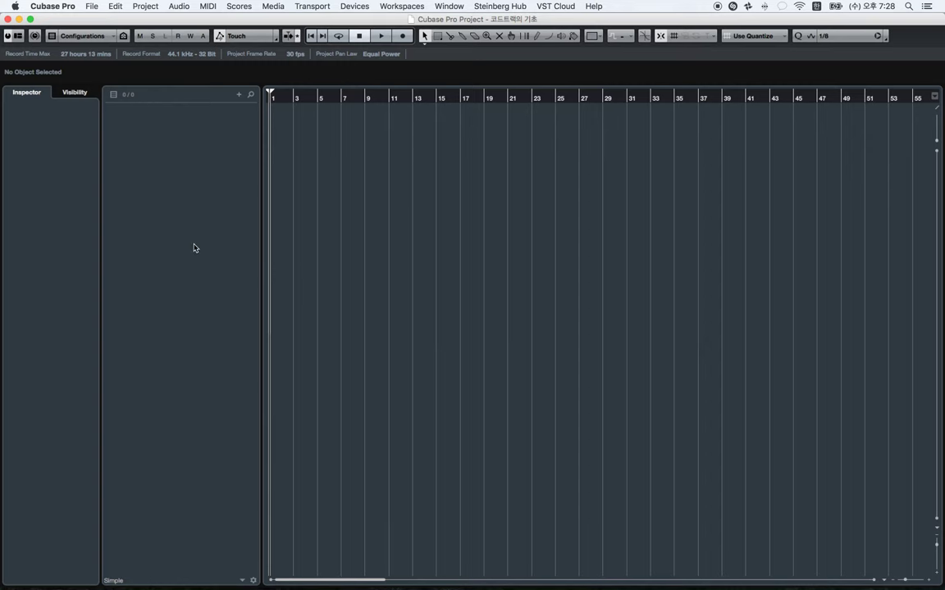
key(F3)
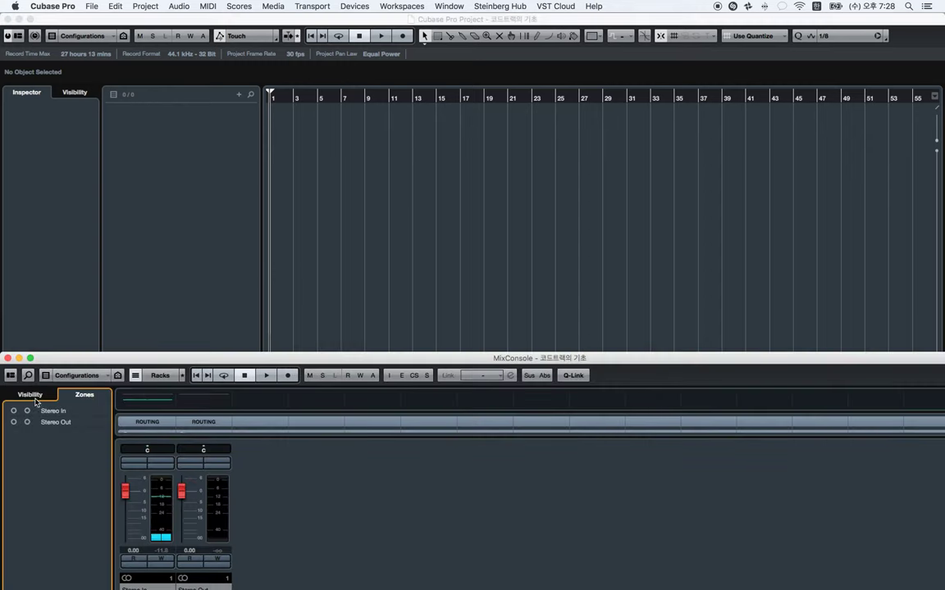
click(36, 423)
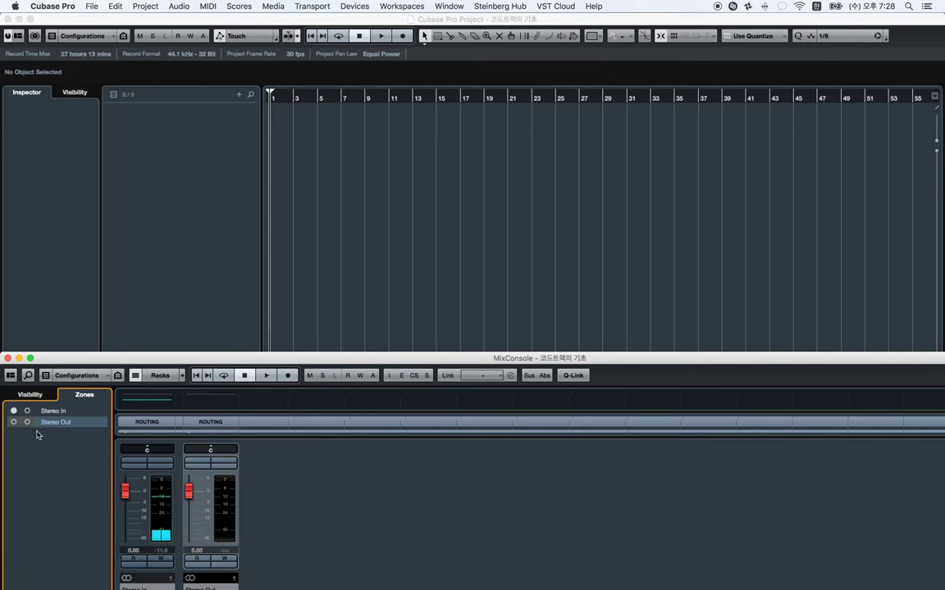
click(28, 423)
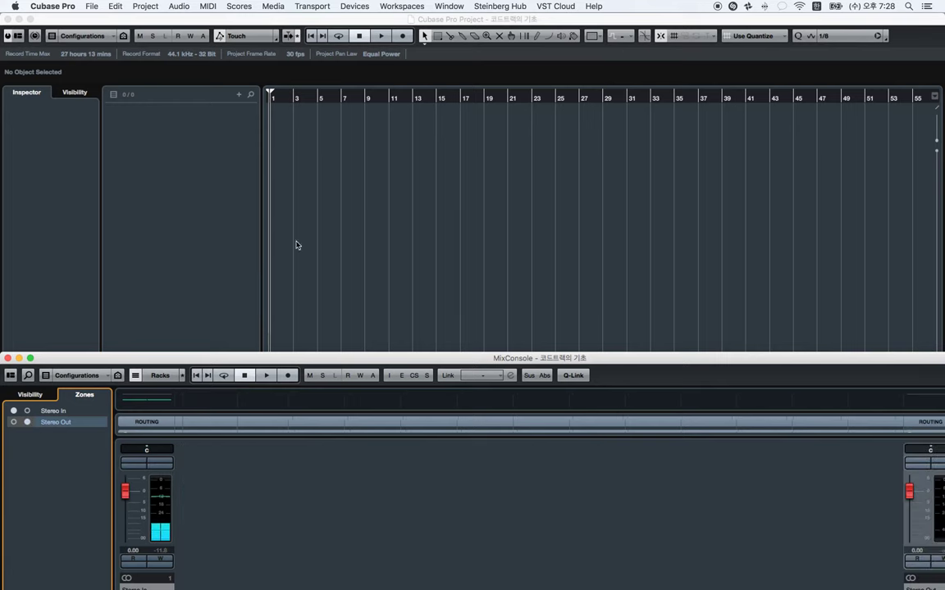
Step: Resize the MixConsole window to cover roughly the lower 60% of the screen and set the Control Room main level to -0.70
double_click(685, 361)
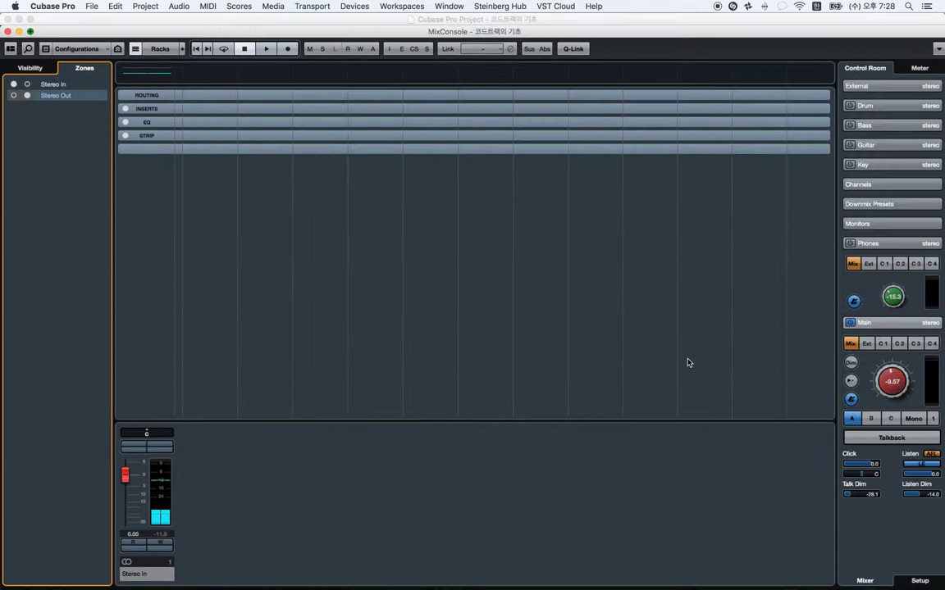
double_click(463, 19)
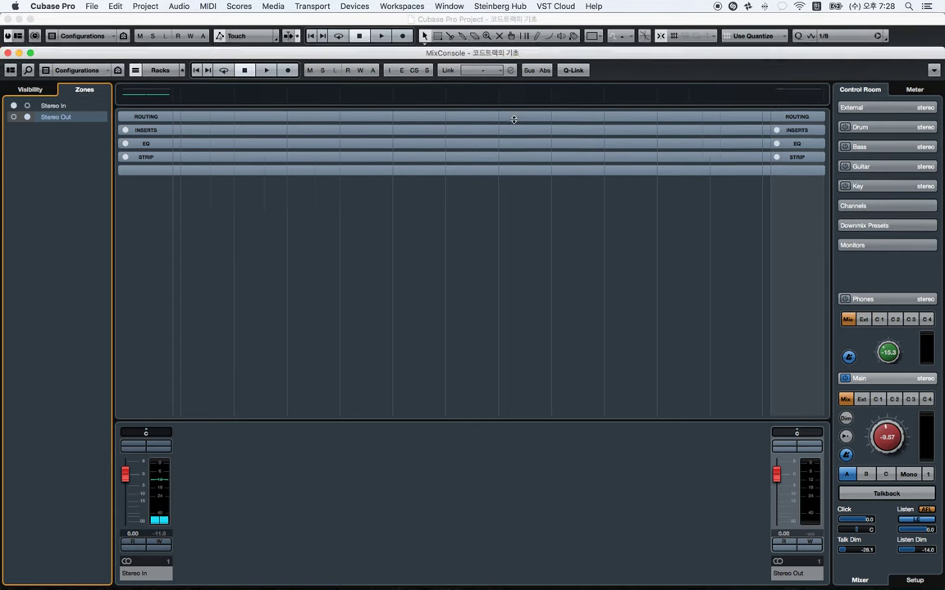
drag(512, 331, 520, 235)
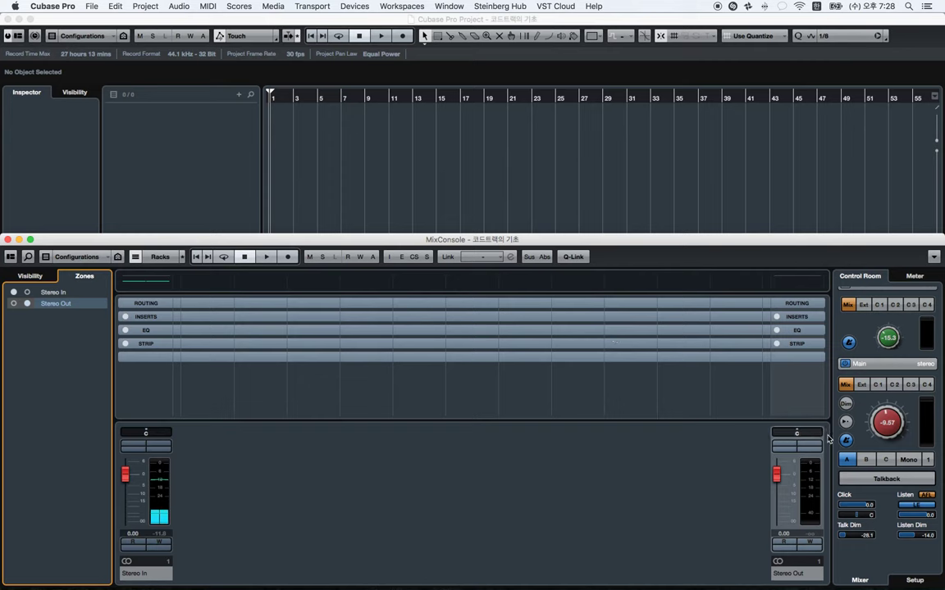
click(885, 395)
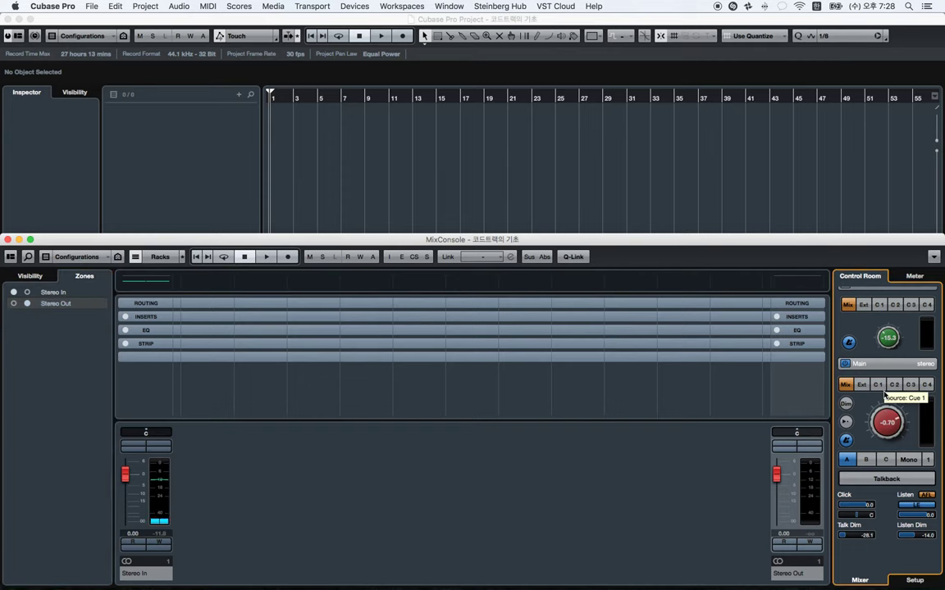
click(716, 195)
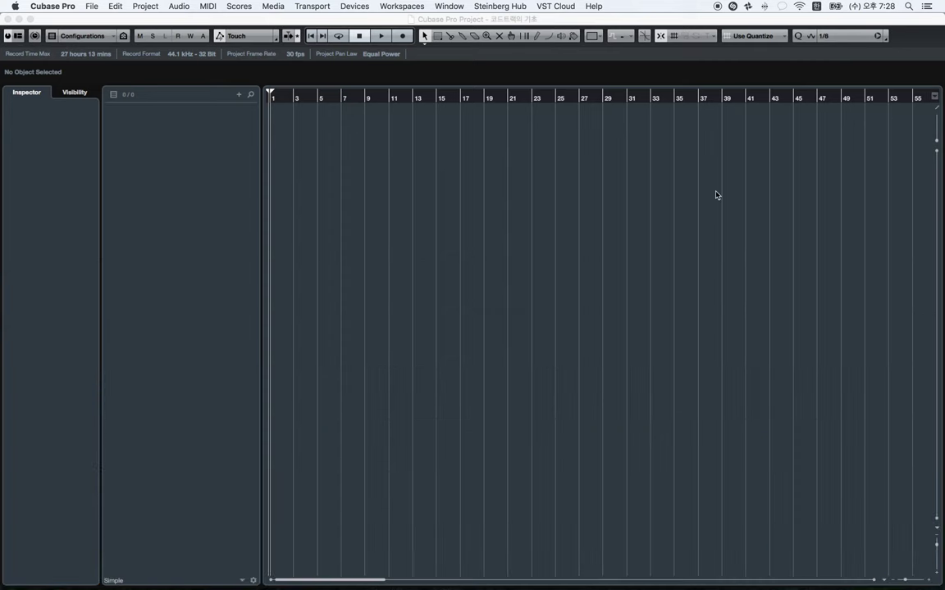
Step: Divide the project window's track list into separate upper and lower sections
drag(939, 111, 939, 188)
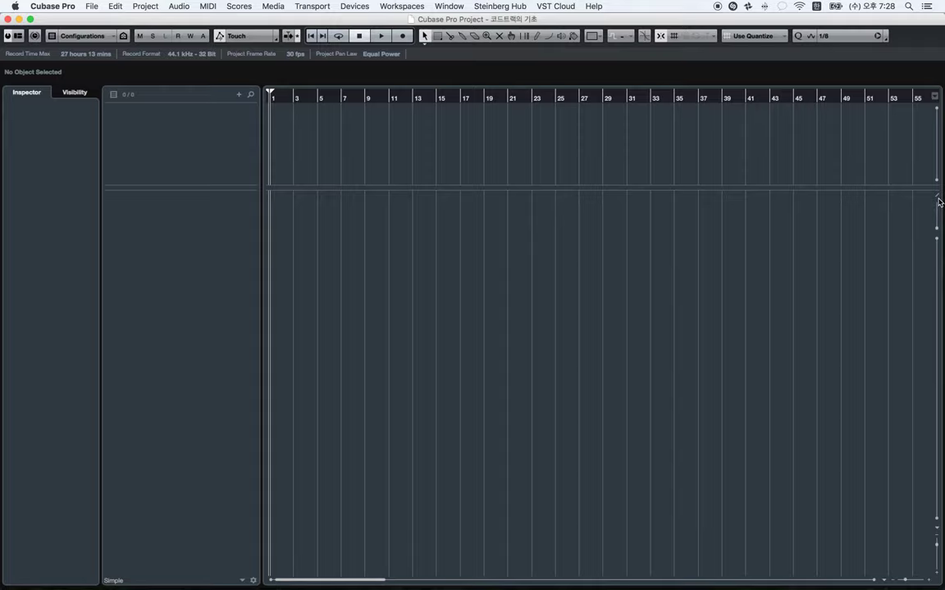
drag(939, 199, 939, 121)
click(938, 113)
drag(938, 199, 940, 124)
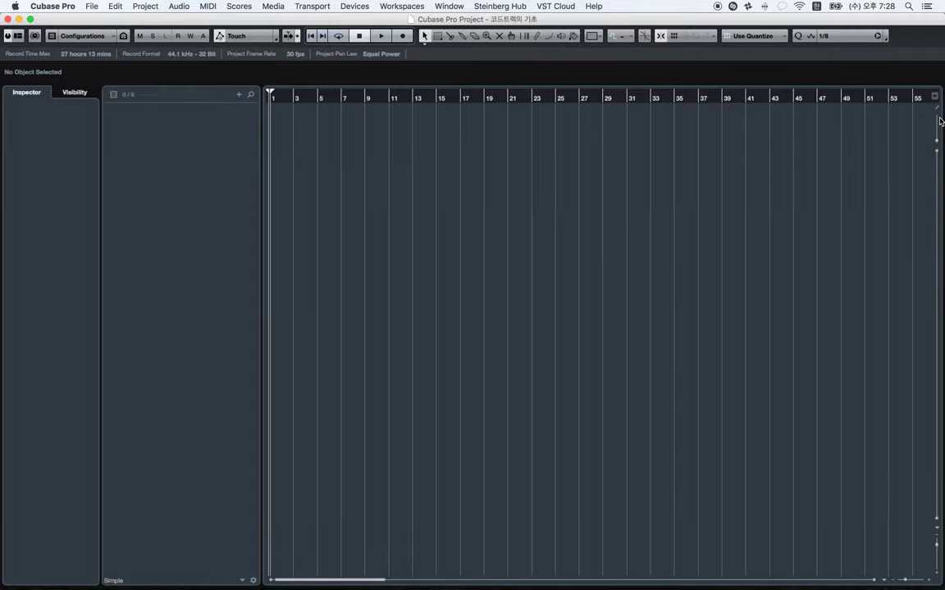
click(935, 111)
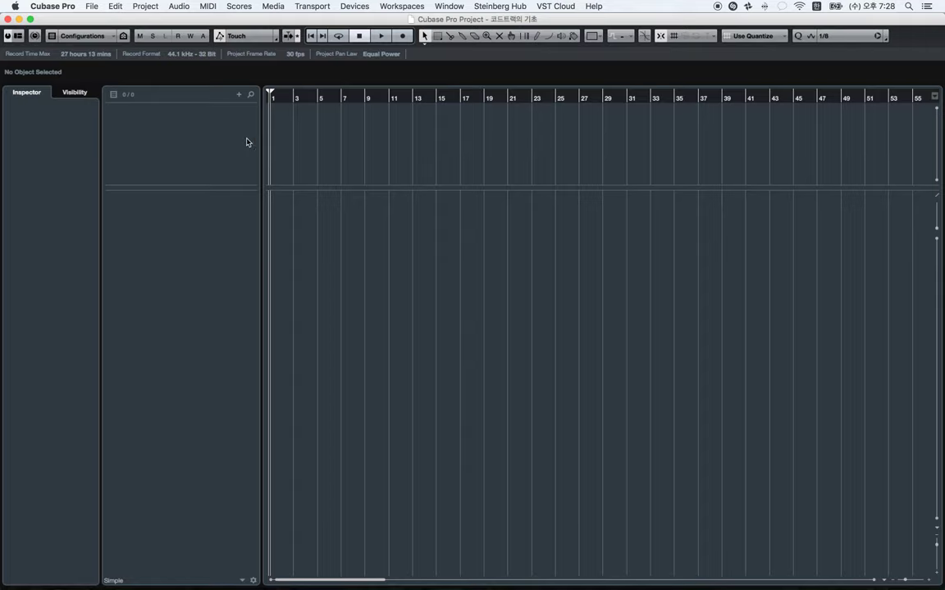
Step: Add a chord track to the upper track list section and increase its height slightly
right_click(204, 119)
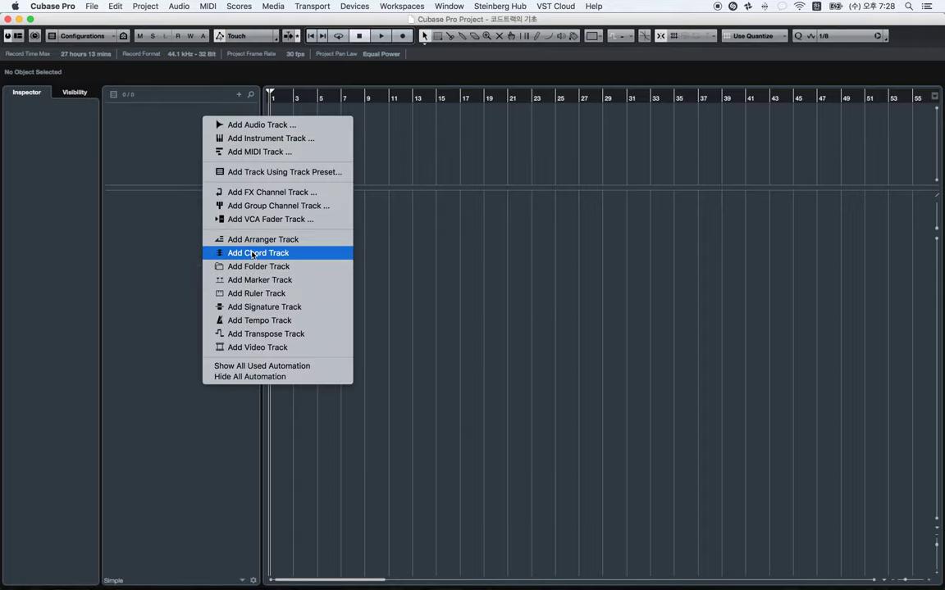
click(331, 253)
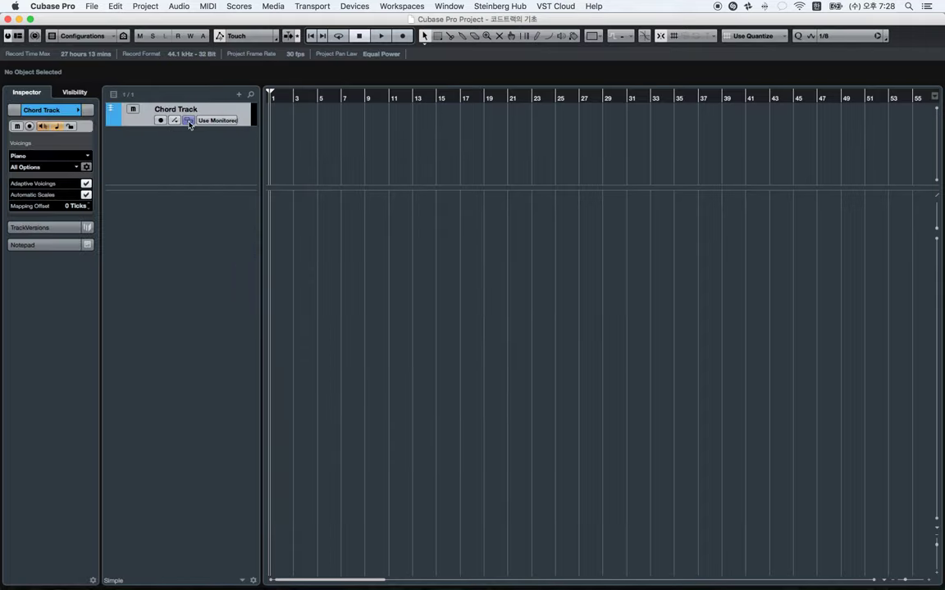
drag(188, 124, 185, 137)
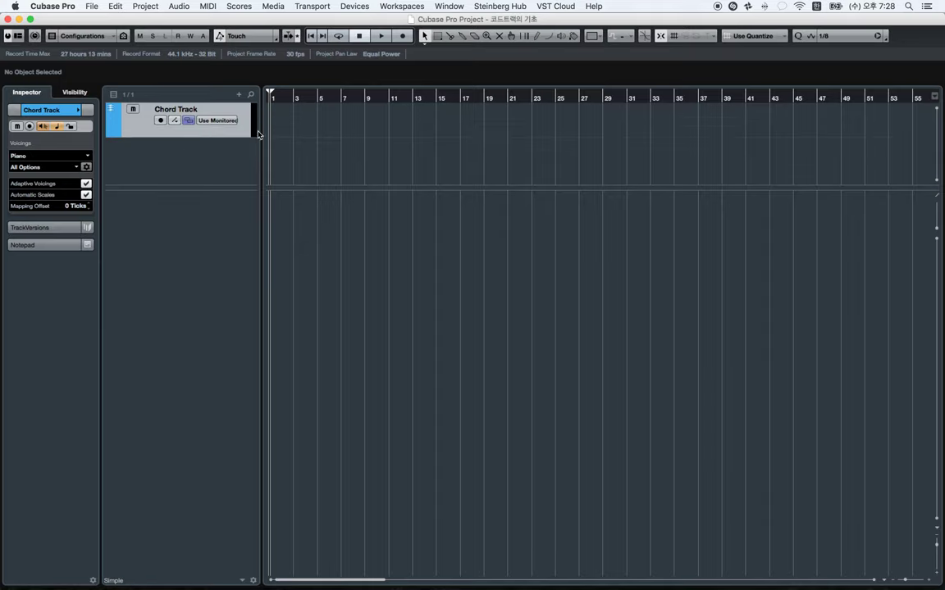
Step: Place three undefined chord events on the chord track, one each at the start of bars 1, 2 and 3
key(h)
key(h)
key(h)
key(h)
key(h)
key(h)
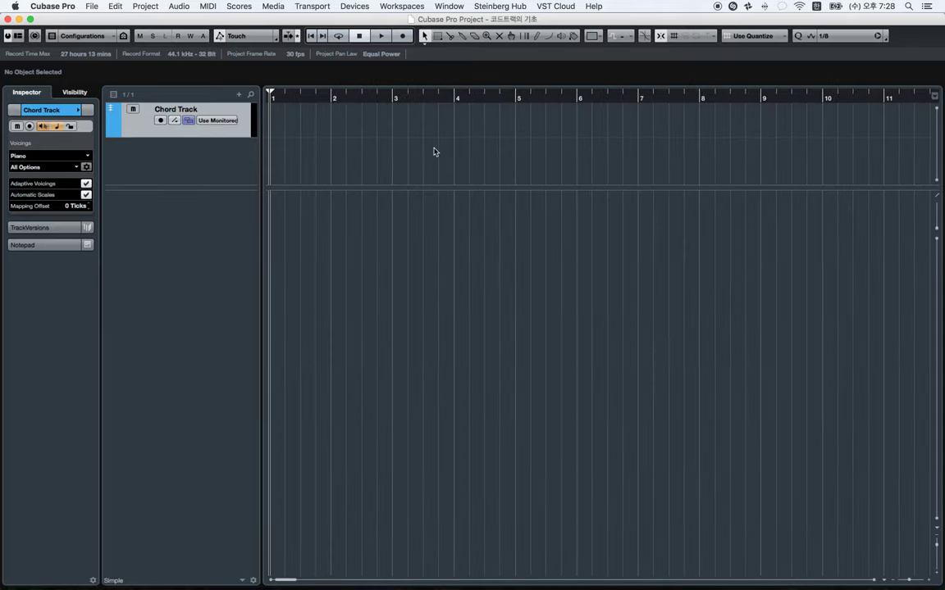
click(274, 112)
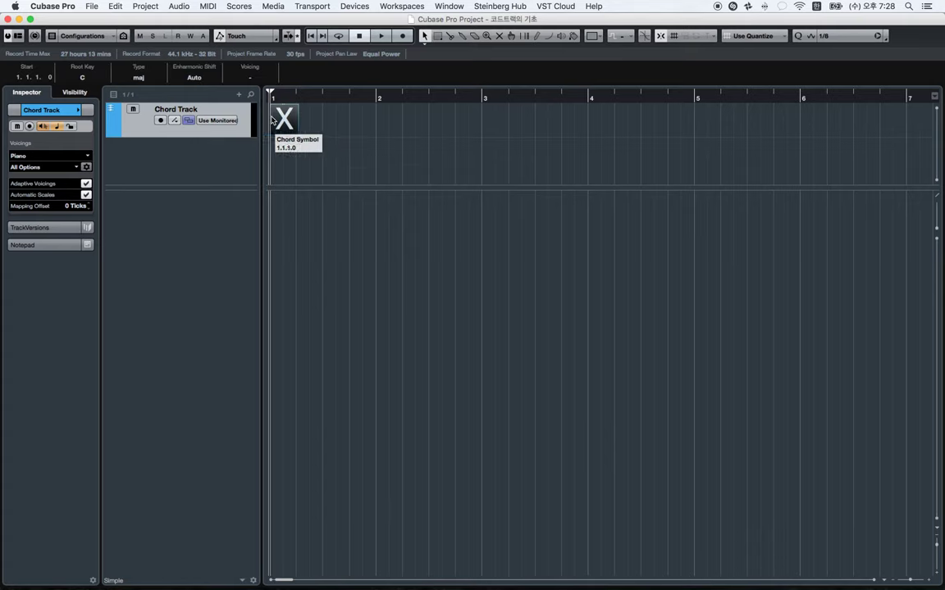
click(382, 111)
click(482, 115)
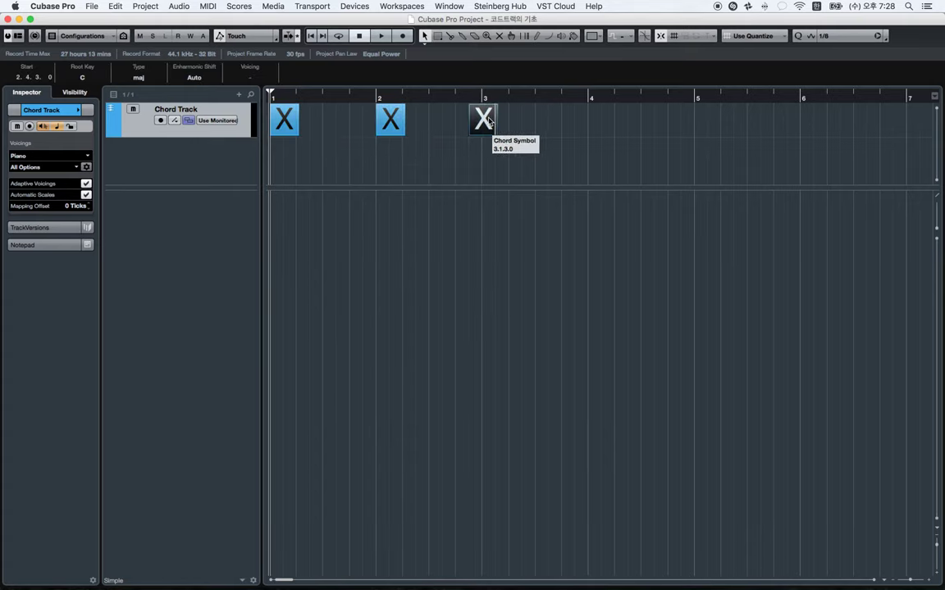
drag(482, 119, 495, 120)
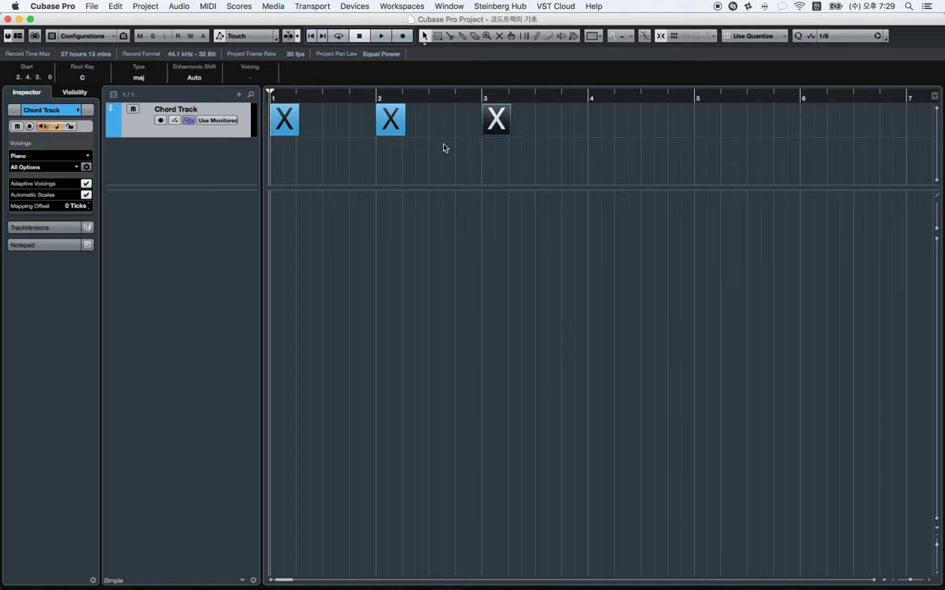
Step: Define the chord event at bar 1 as C major
double_click(284, 120)
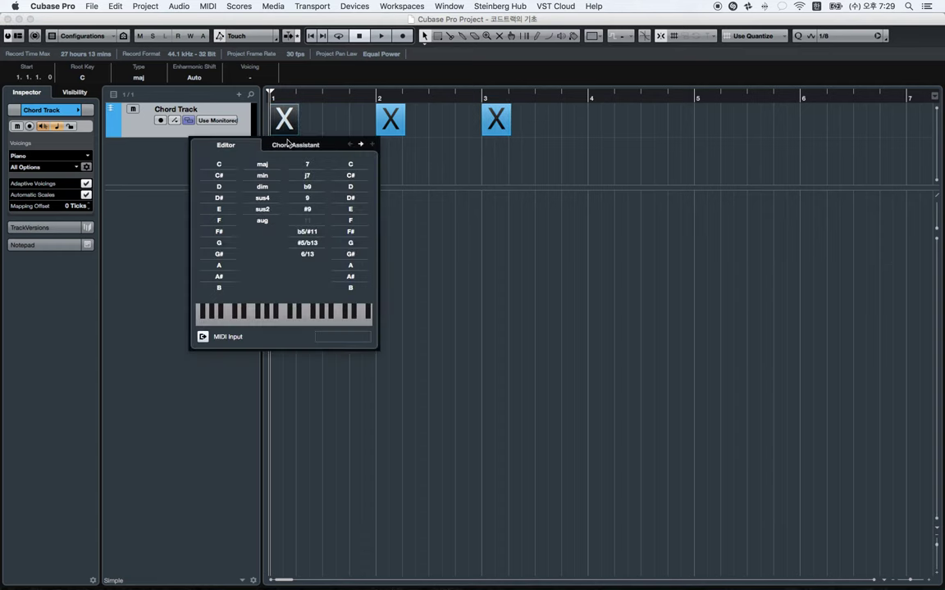
click(216, 167)
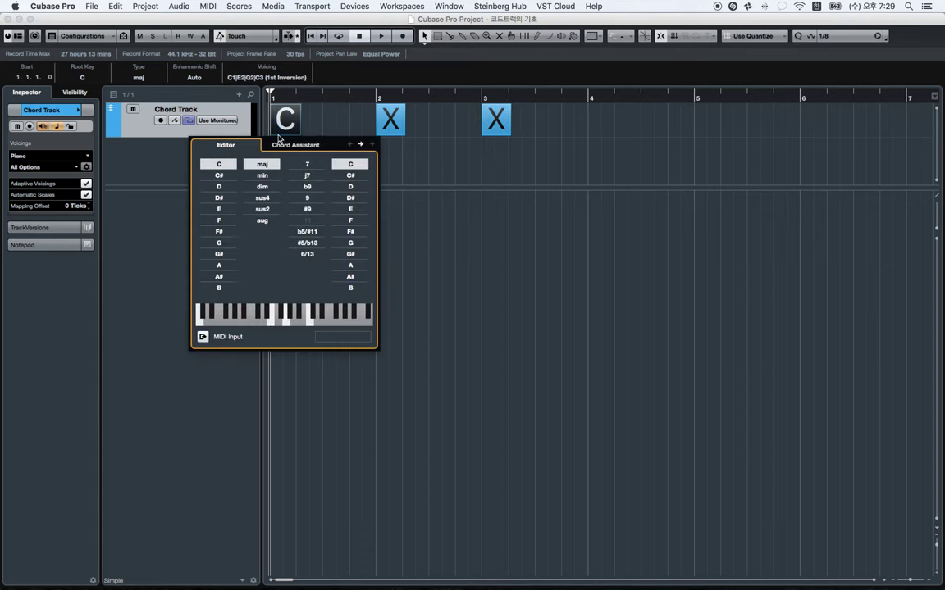
click(176, 154)
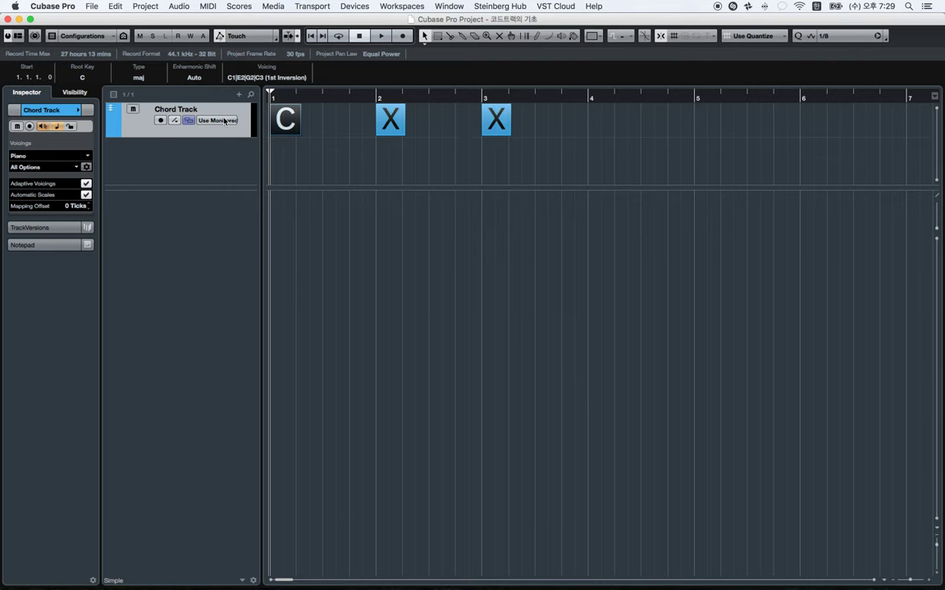
Step: Add one instrument track using HALion Sonic SE to the lower track list section
right_click(184, 227)
click(221, 243)
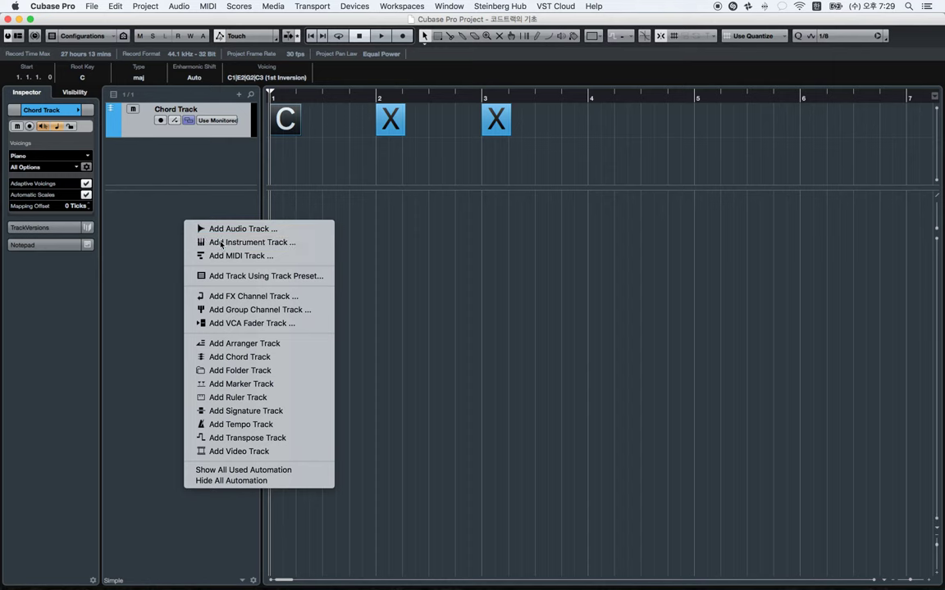
drag(736, 204, 402, 202)
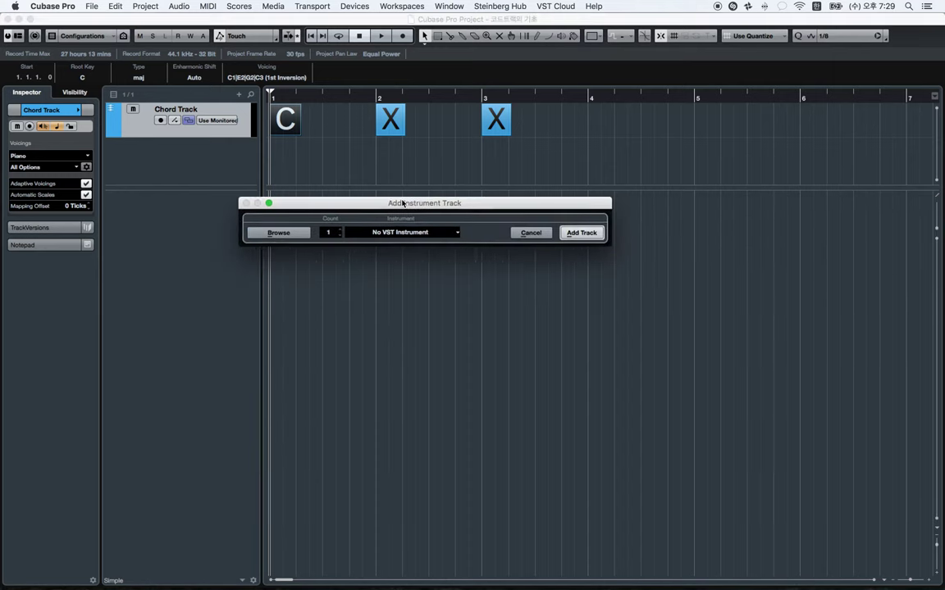
click(409, 234)
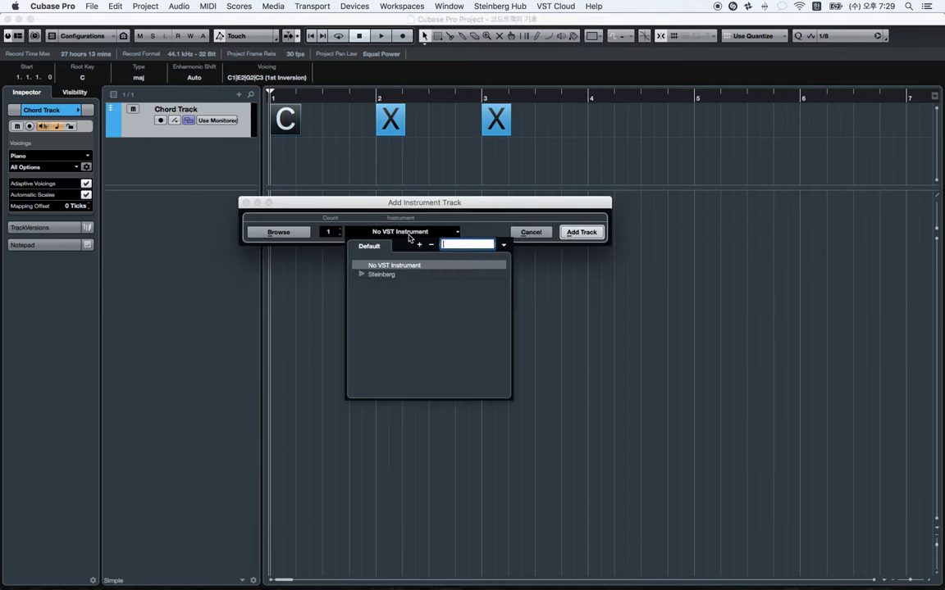
click(363, 275)
click(372, 301)
click(428, 312)
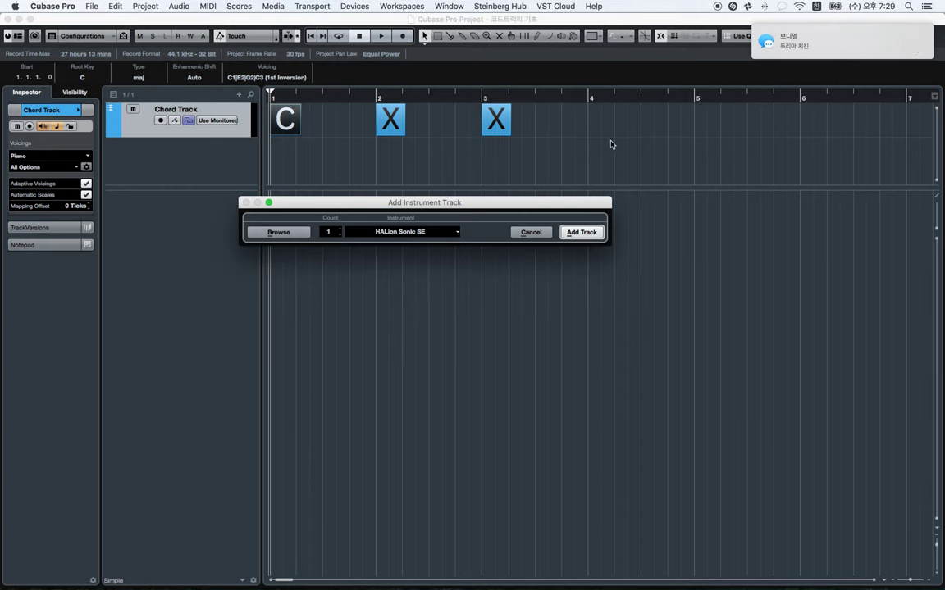
mouse_move(809, 50)
key(Return)
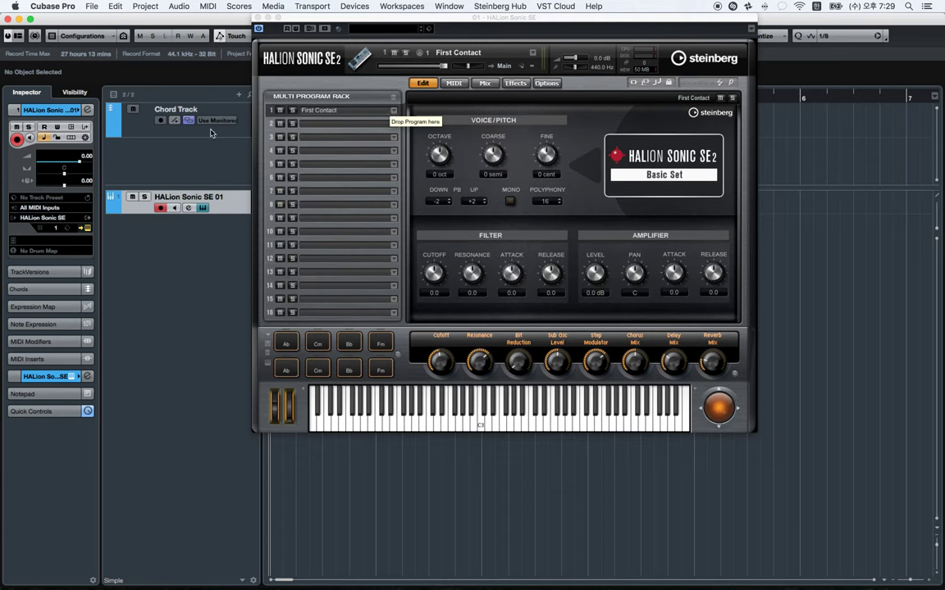
Step: Load the [GM 001] Acoustic Grand Piano program from the Piano category into HALion Sonic SE's first slot and audition the bar 1 chord
click(394, 110)
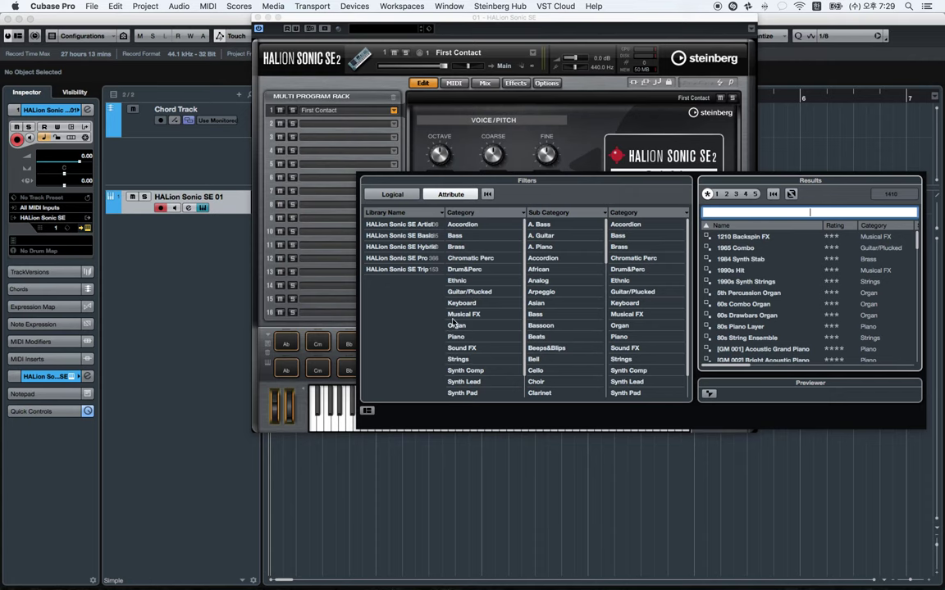
click(456, 337)
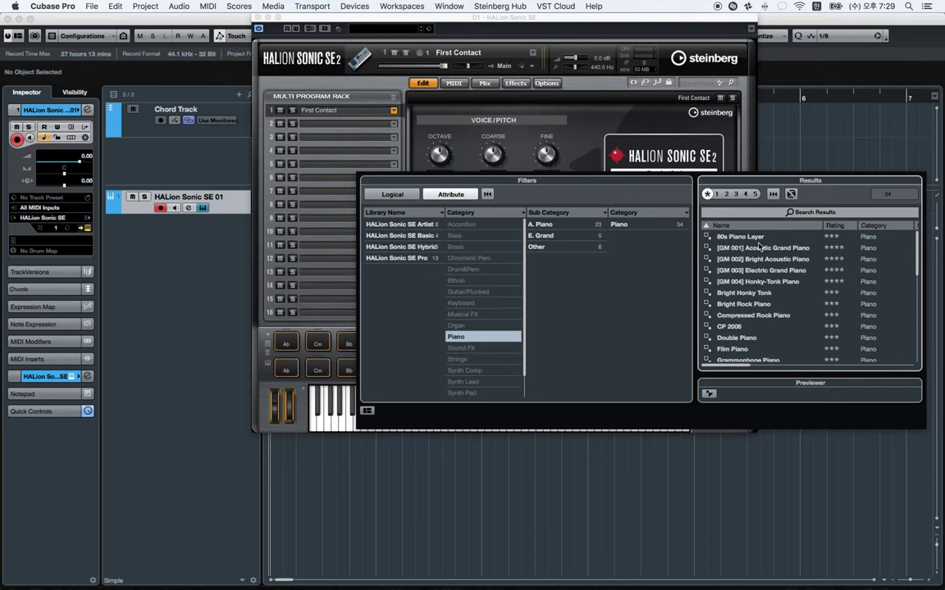
double_click(758, 246)
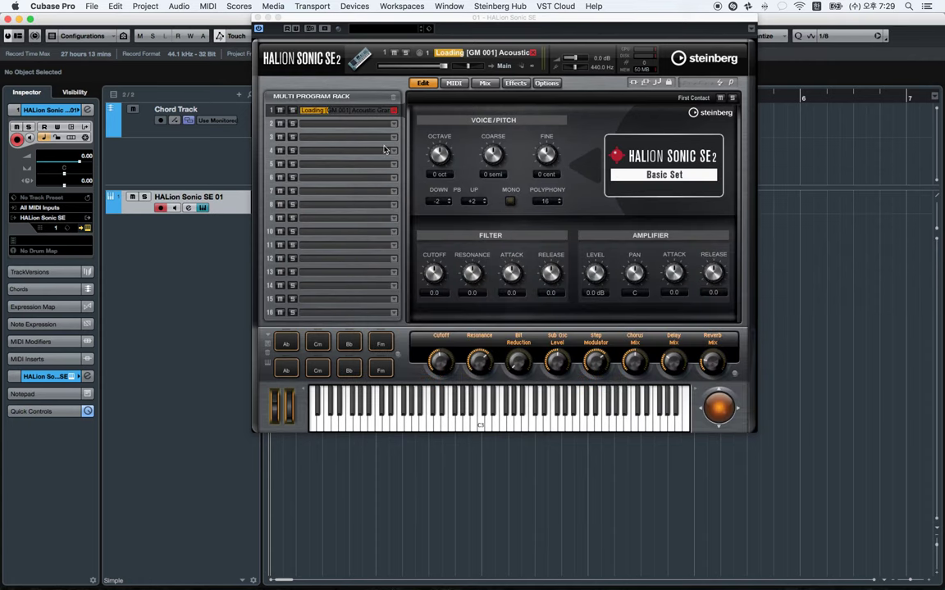
click(256, 17)
double_click(285, 120)
click(286, 122)
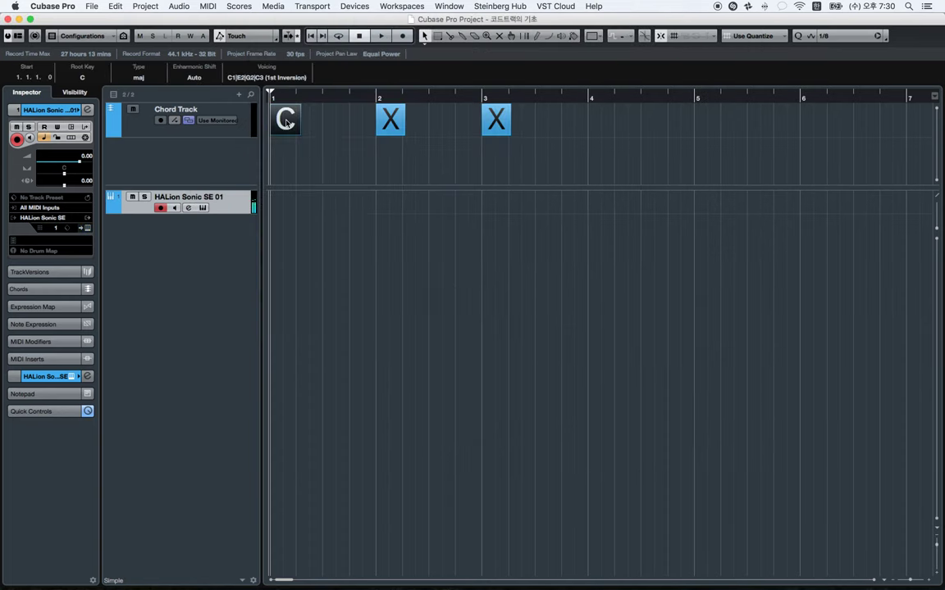
Step: Widen the track list to show the chord track's full audition output setting and check which tracks it offers
click(379, 121)
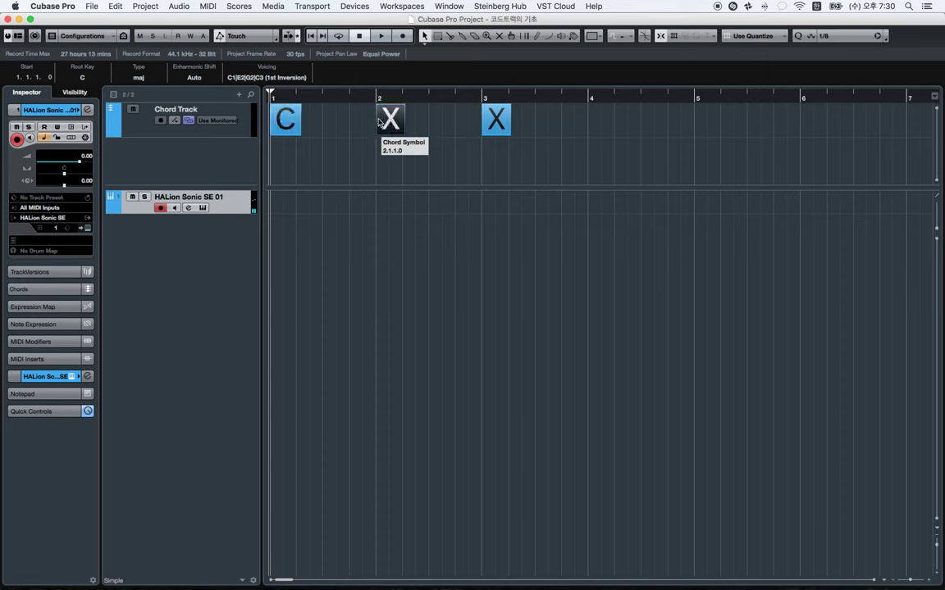
double_click(391, 121)
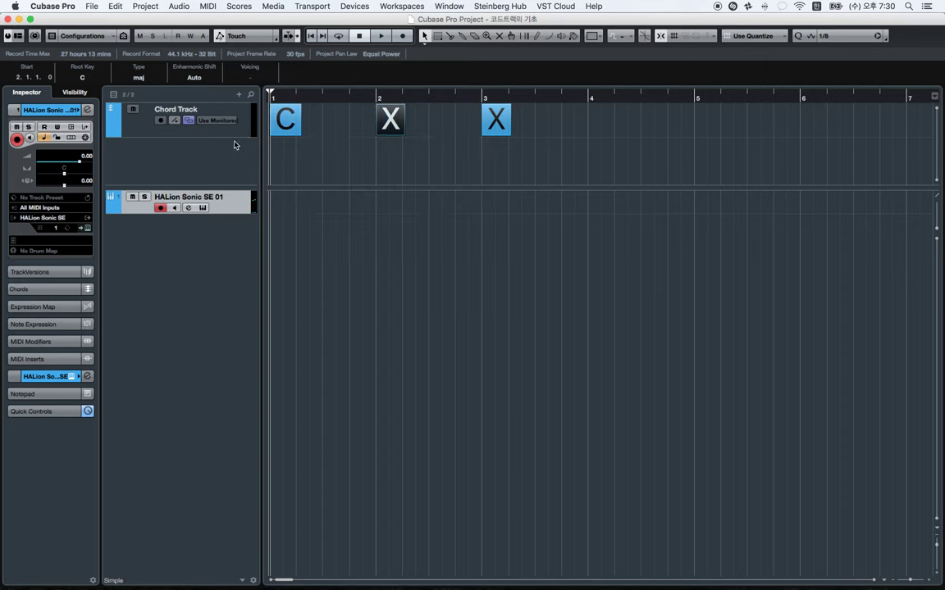
click(210, 127)
drag(269, 112, 309, 110)
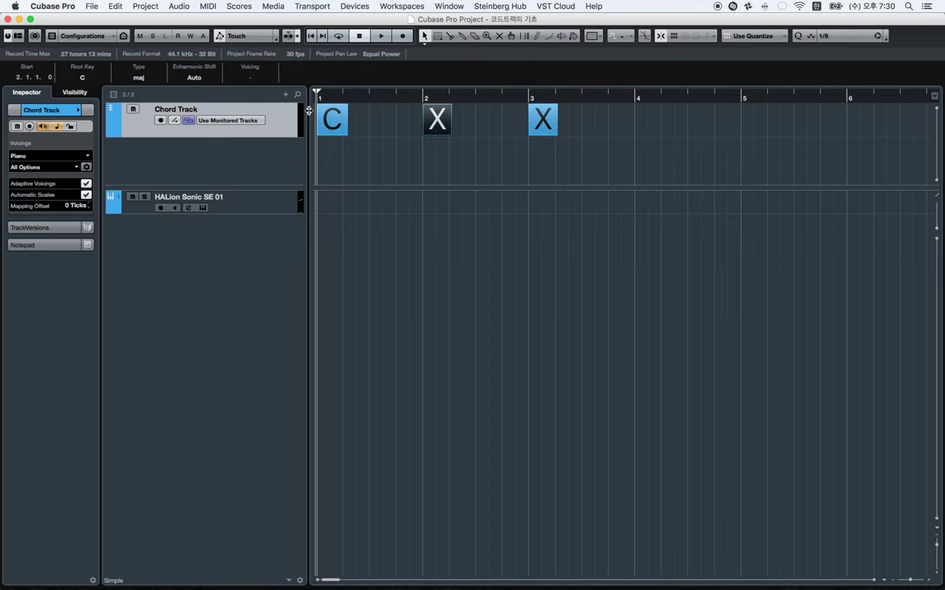
click(230, 121)
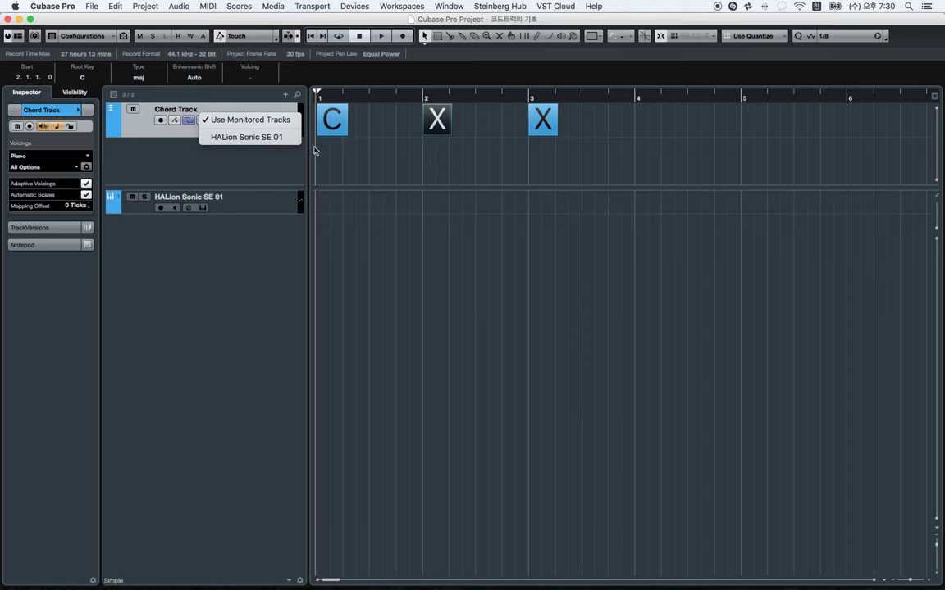
click(228, 203)
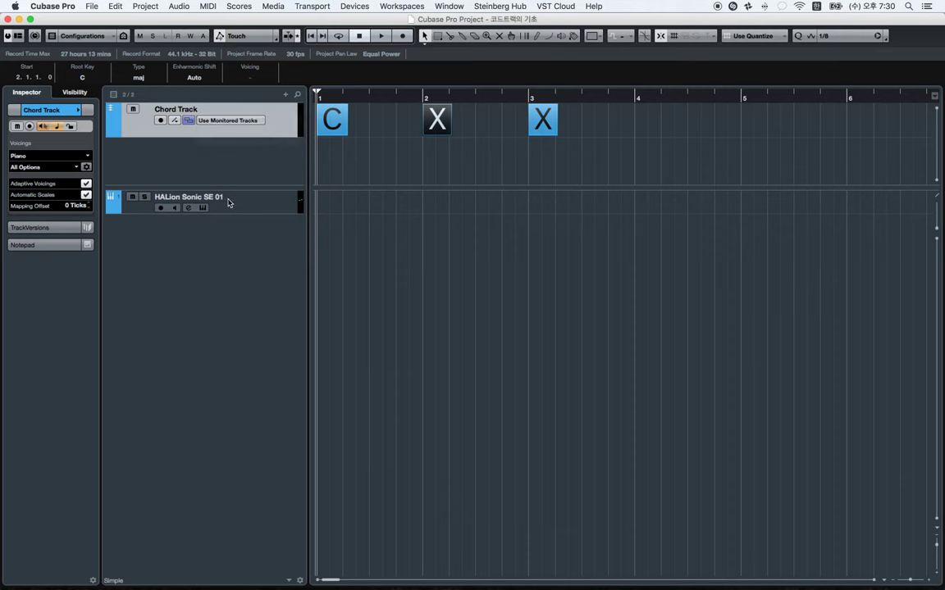
Step: Rename the HALion Sonic SE 01 track as Piano
double_click(222, 198)
text(ㅋ)
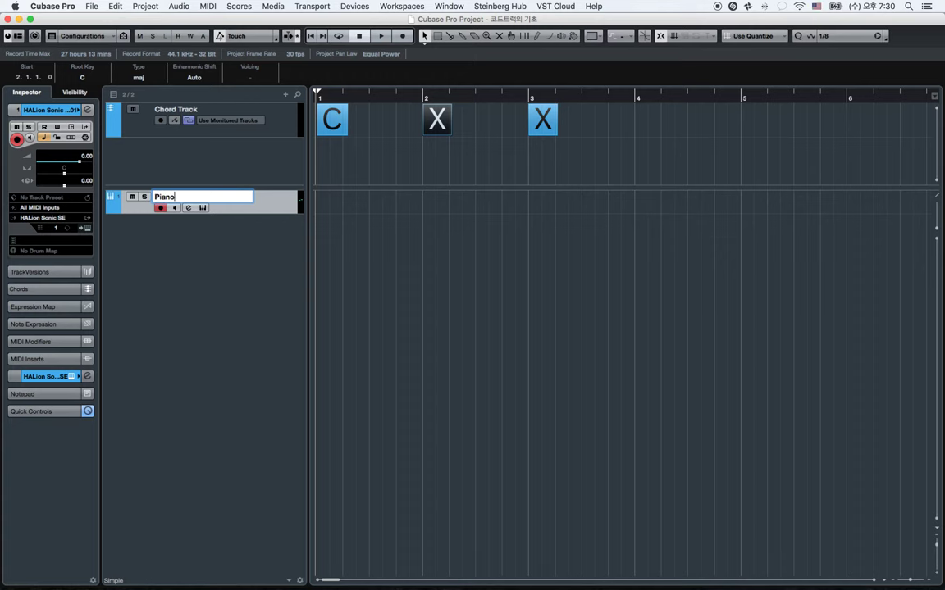
text(iano)
key(Return)
Step: Route the chord track's audition output to the Piano track and audition the bar 1 chord
click(236, 120)
click(231, 138)
mouse_move(330, 131)
mouse_down()
mouse_move(433, 131)
mouse_move(331, 129)
mouse_up()
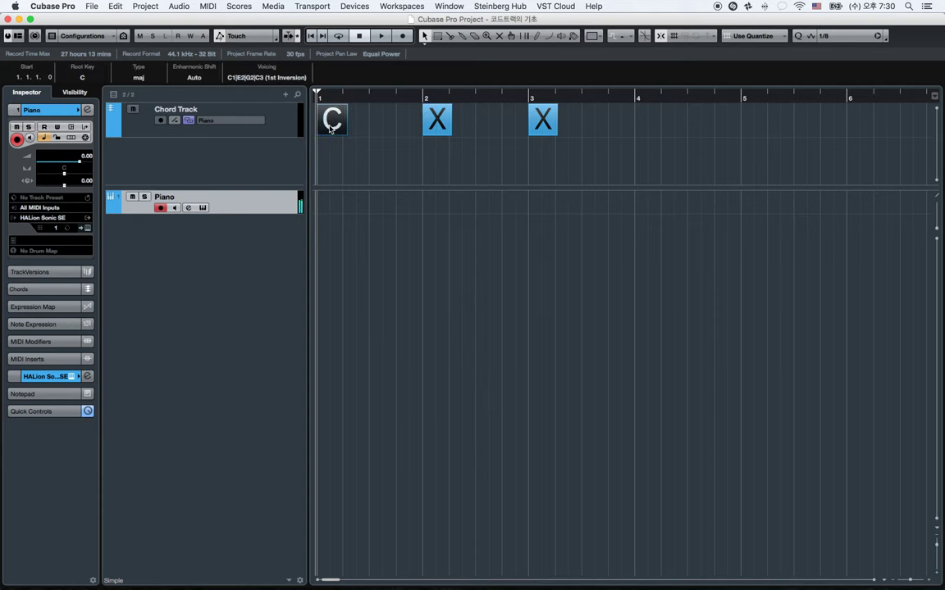
Step: Define the chord event at bar 2 as D minor
double_click(435, 119)
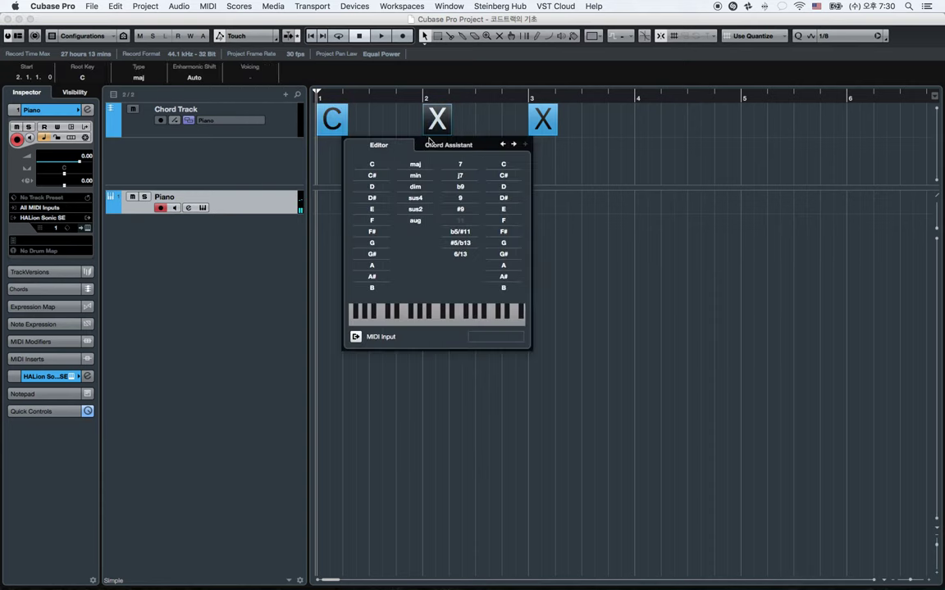
click(371, 186)
click(416, 176)
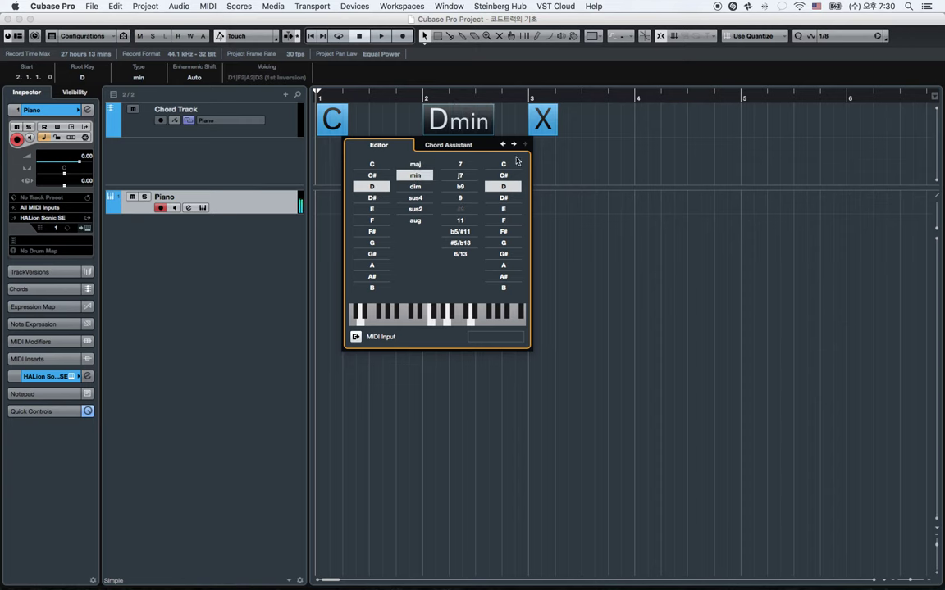
Step: Define the chord event at bar 3 as F major
double_click(545, 122)
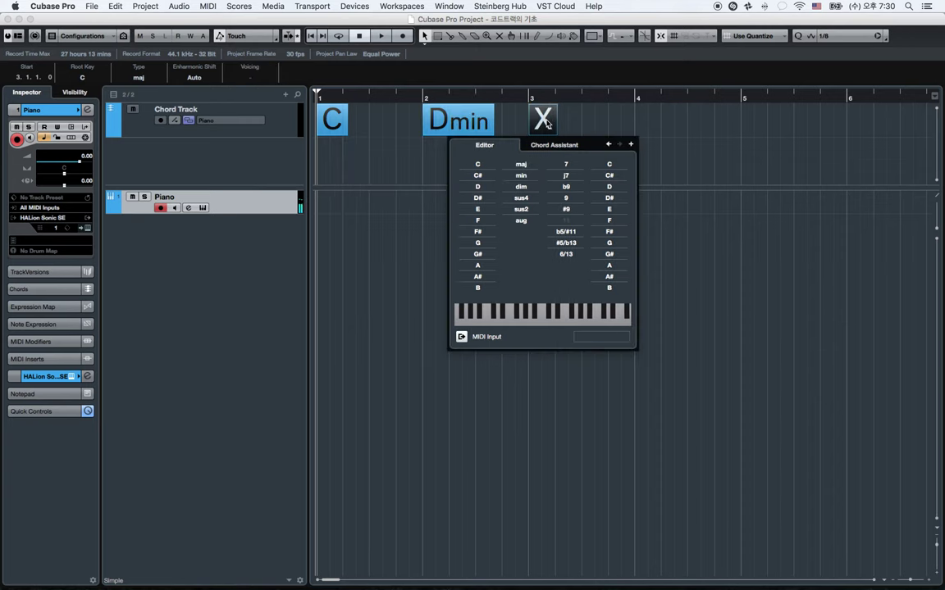
click(479, 209)
click(478, 221)
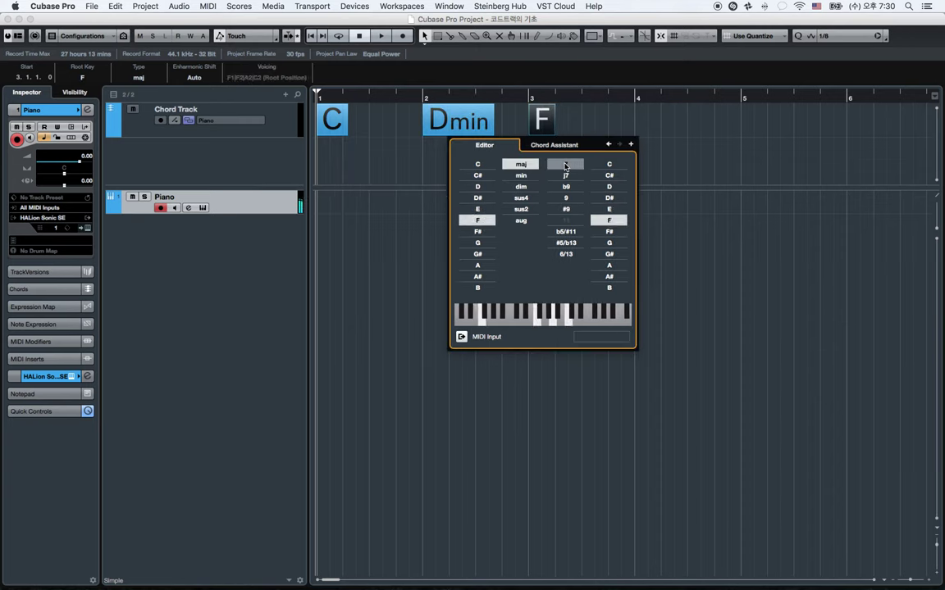
click(639, 115)
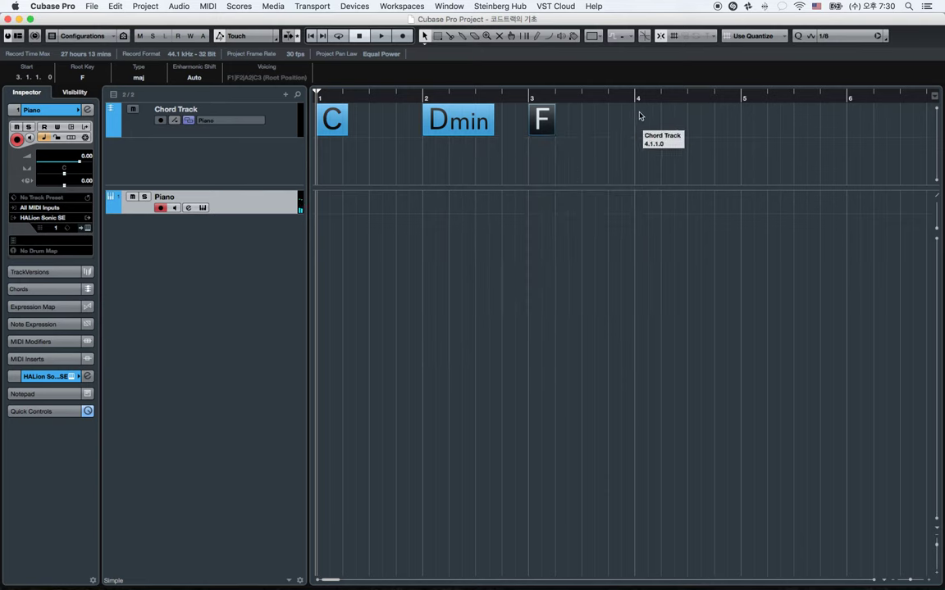
Step: Add a chord event at the start of bar 4 and define it as G7
click(640, 112)
double_click(643, 119)
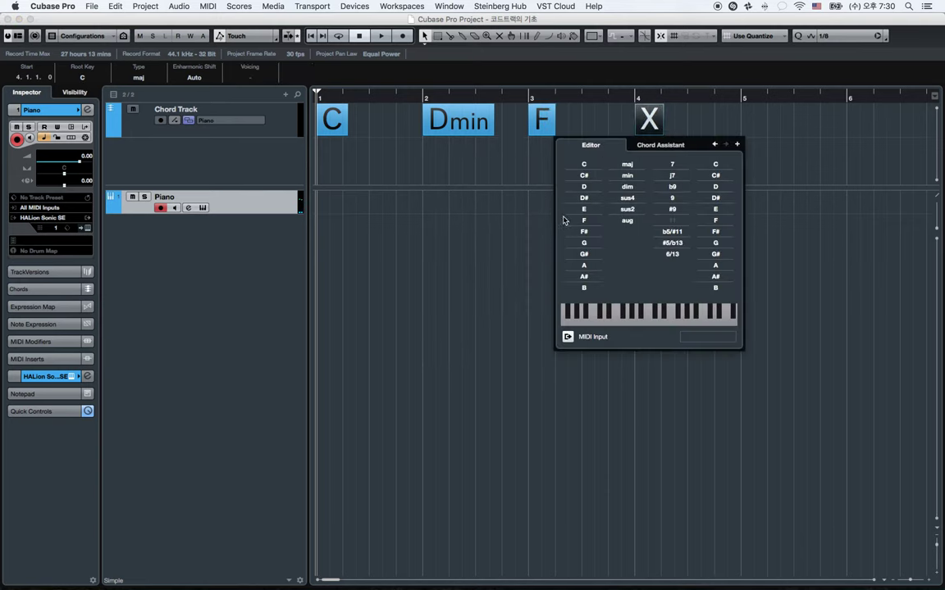
click(583, 243)
click(671, 164)
click(433, 179)
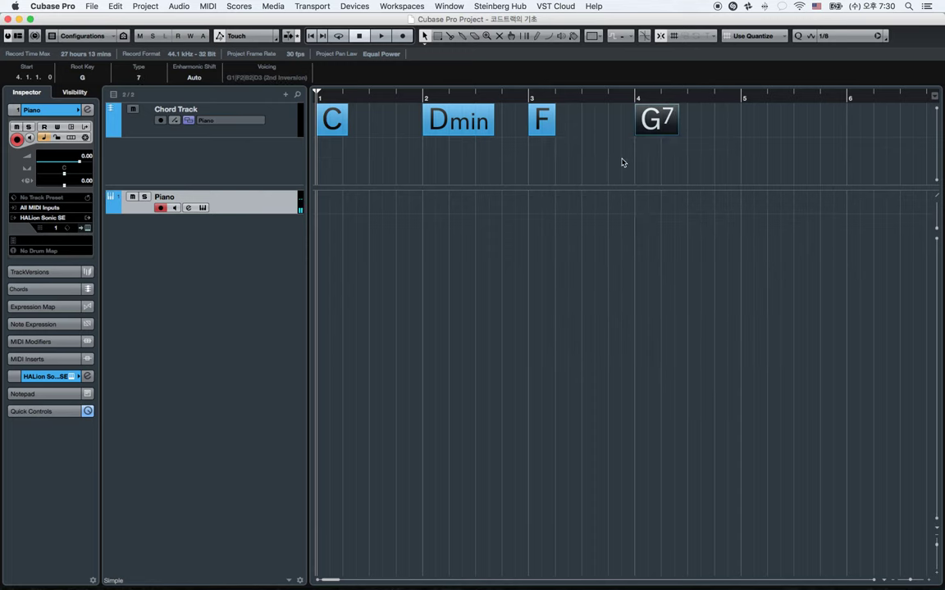
Step: Deselect the chord events and play back the four-chord progression from bar 1
click(471, 180)
key(space)
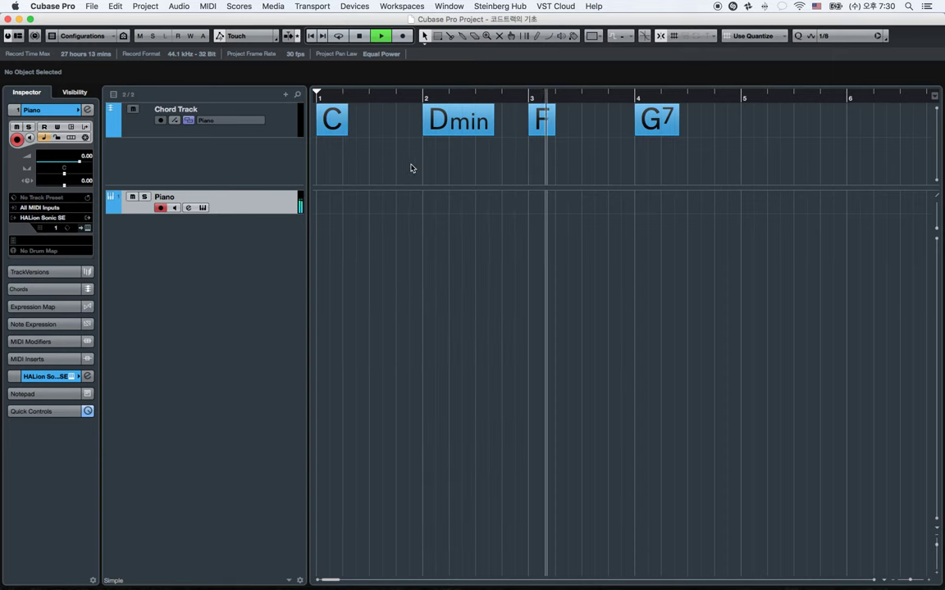
key(space)
Step: Set the locators around all chord events and extend the right locator to the start of bar 5
drag(711, 177, 319, 111)
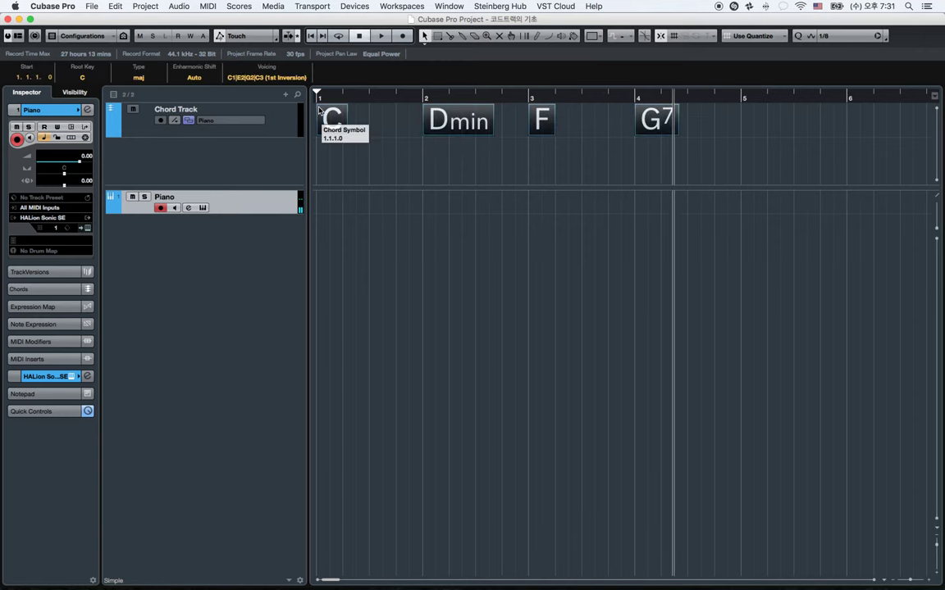
key(p)
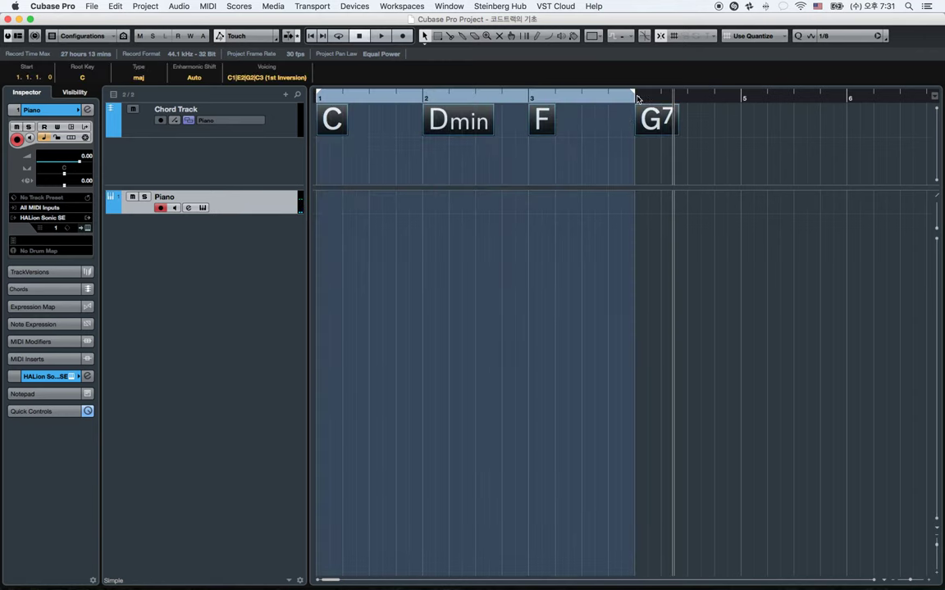
drag(634, 96, 740, 96)
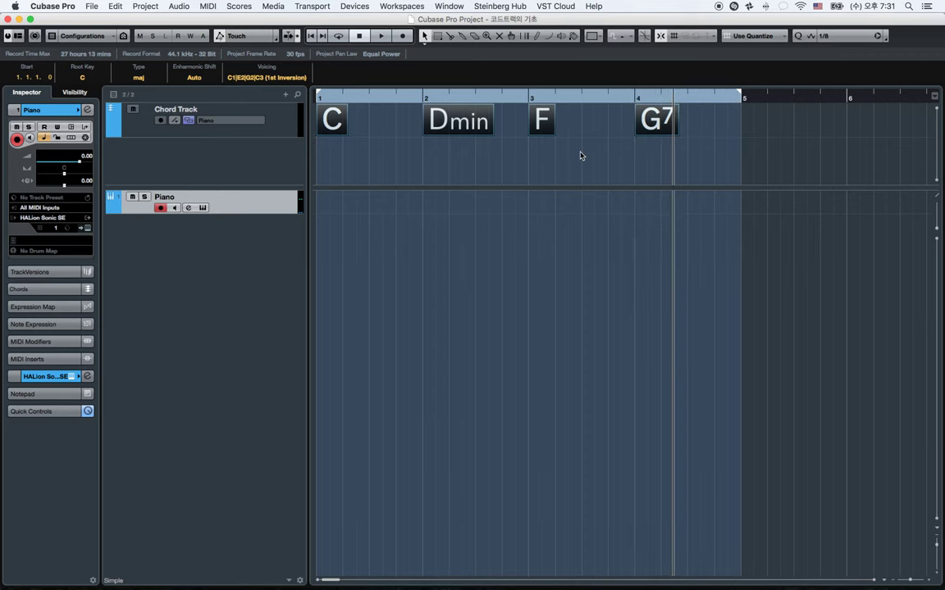
click(522, 136)
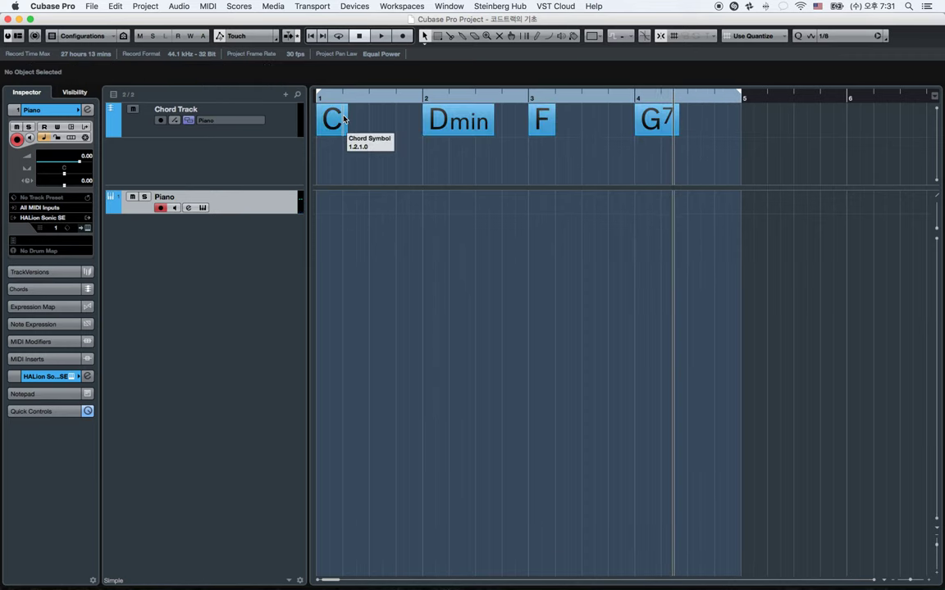
Step: Play the located four-bar range through the G7 chord and return the cursor to the project start
key(space)
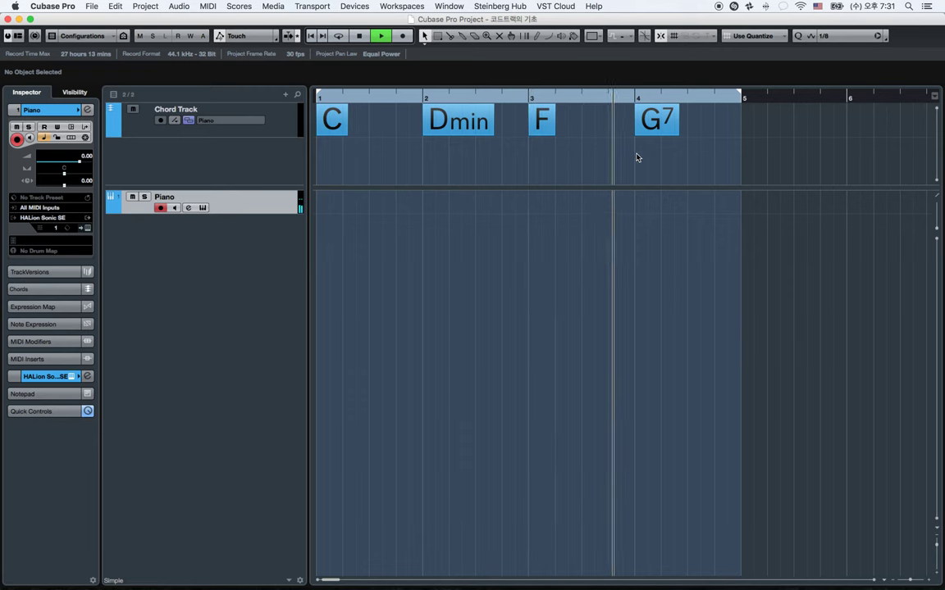
key(space)
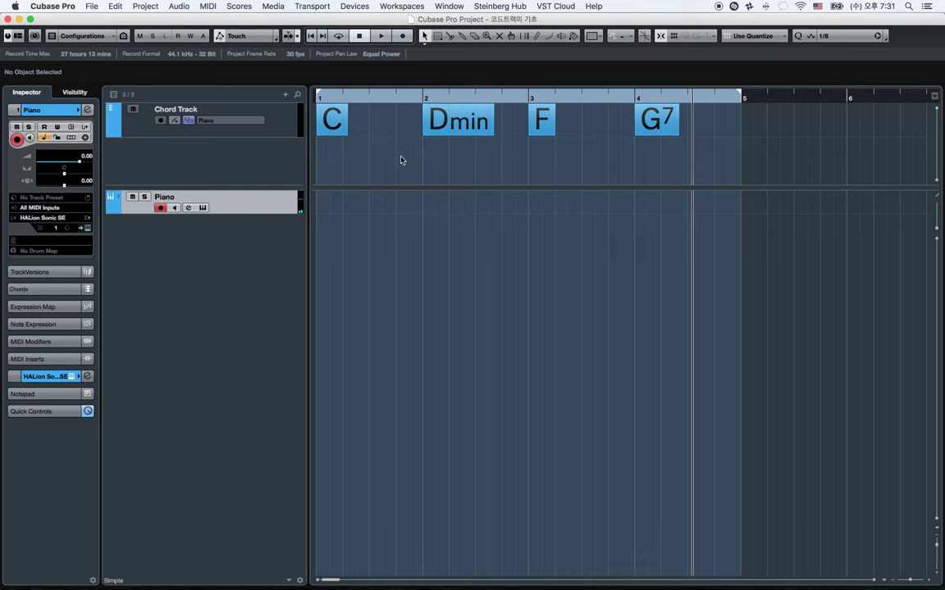
key(Home)
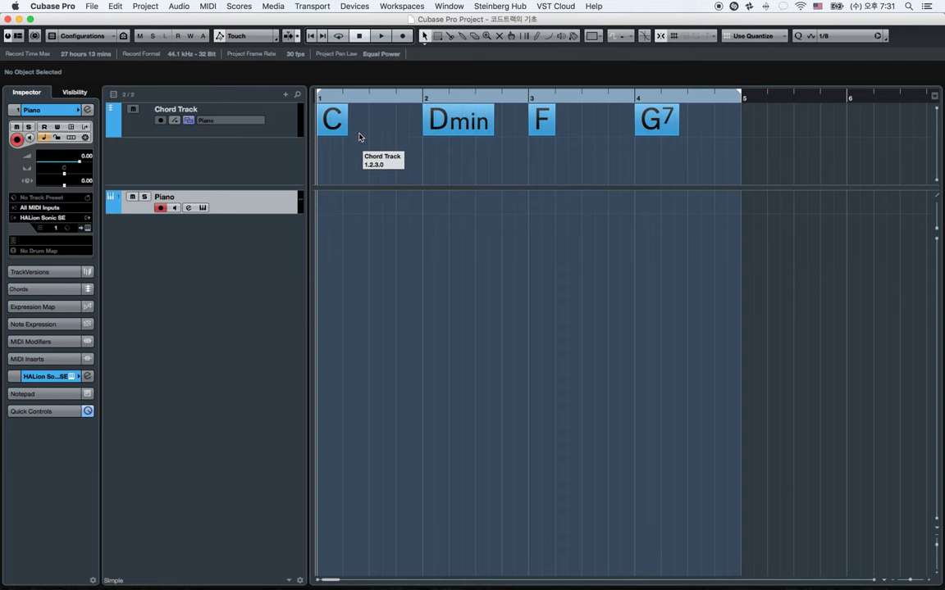
Step: Set the quantize preset to 1/1
key(h)
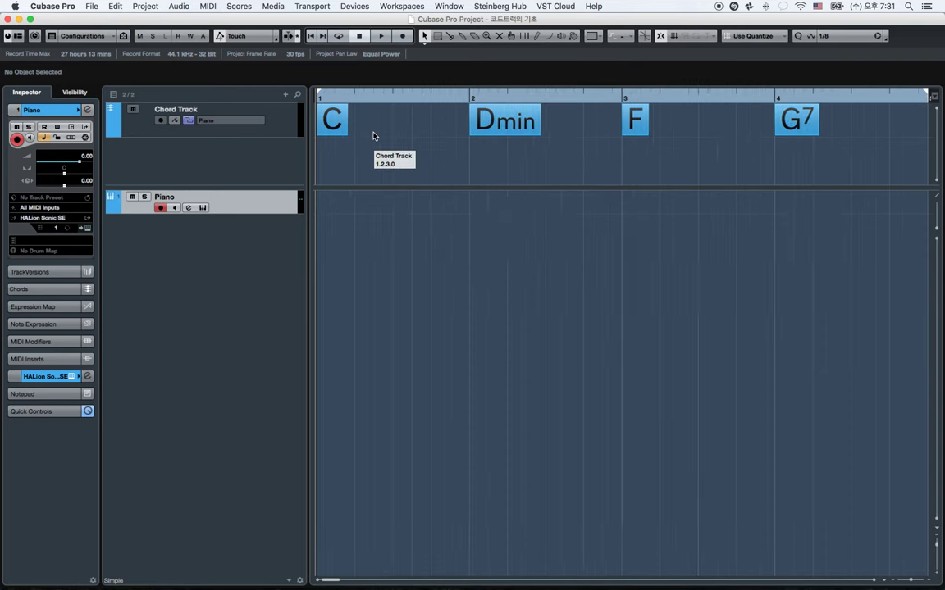
key(g)
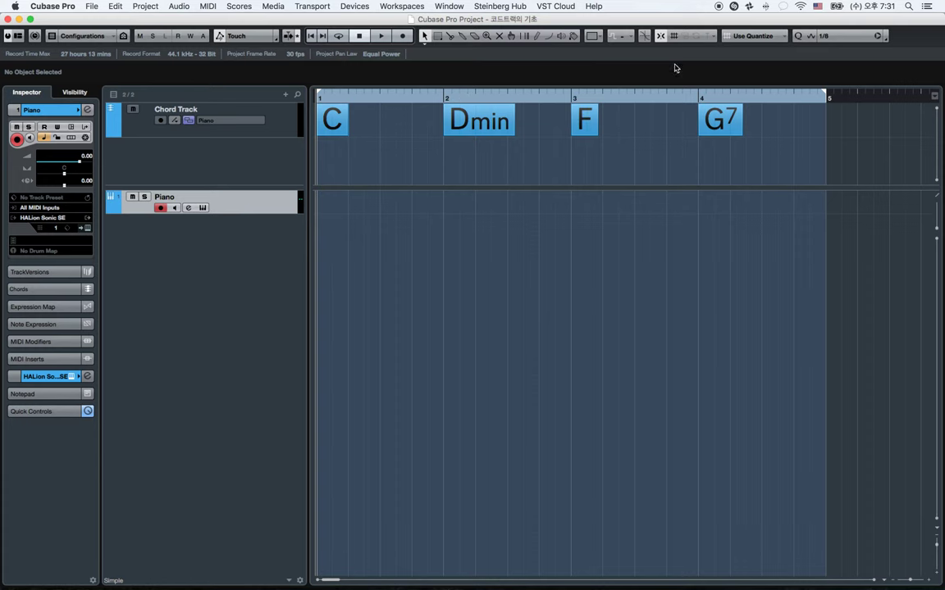
click(824, 37)
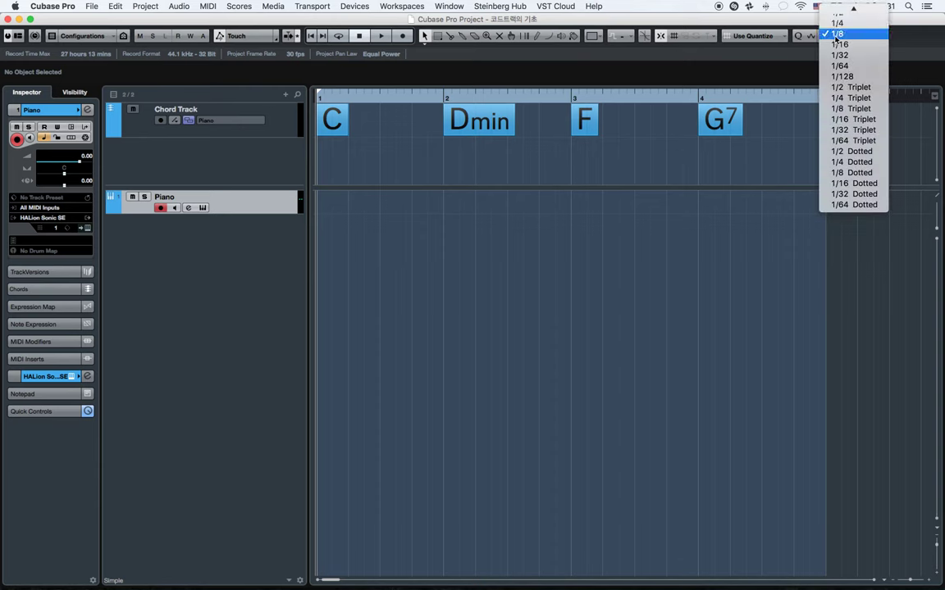
click(836, 11)
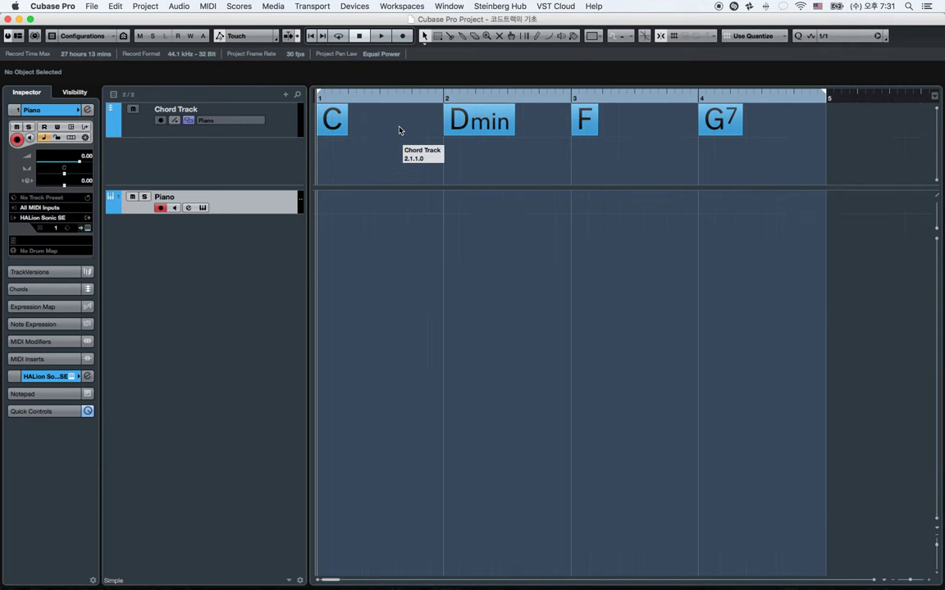
Step: Delete the chord events at bars 2 to 4 and draw undefined chord events at the start of those bars
mouse_move(664, 156)
mouse_down()
mouse_move(397, 103)
mouse_move(414, 105)
mouse_up()
key(Delete)
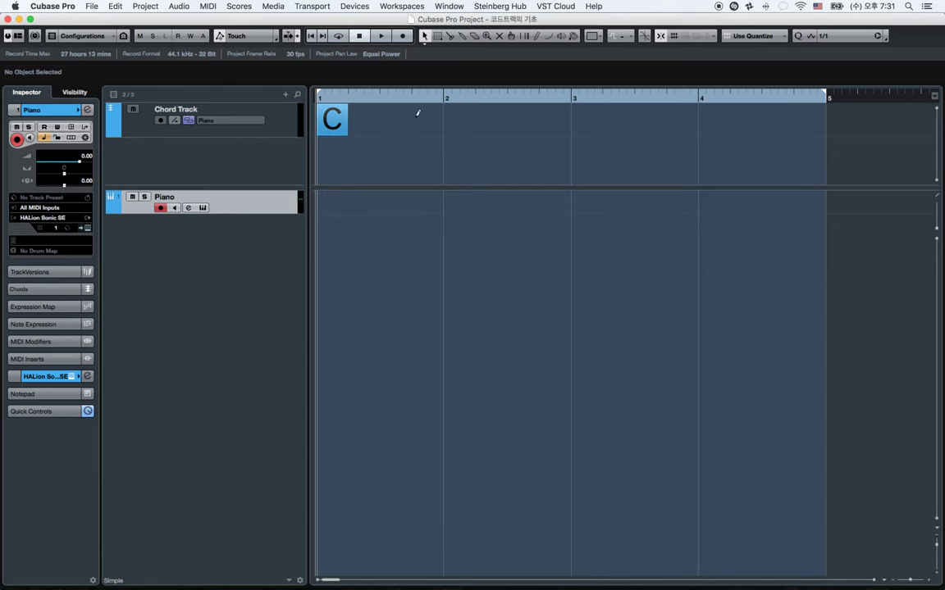
click(457, 115)
click(596, 116)
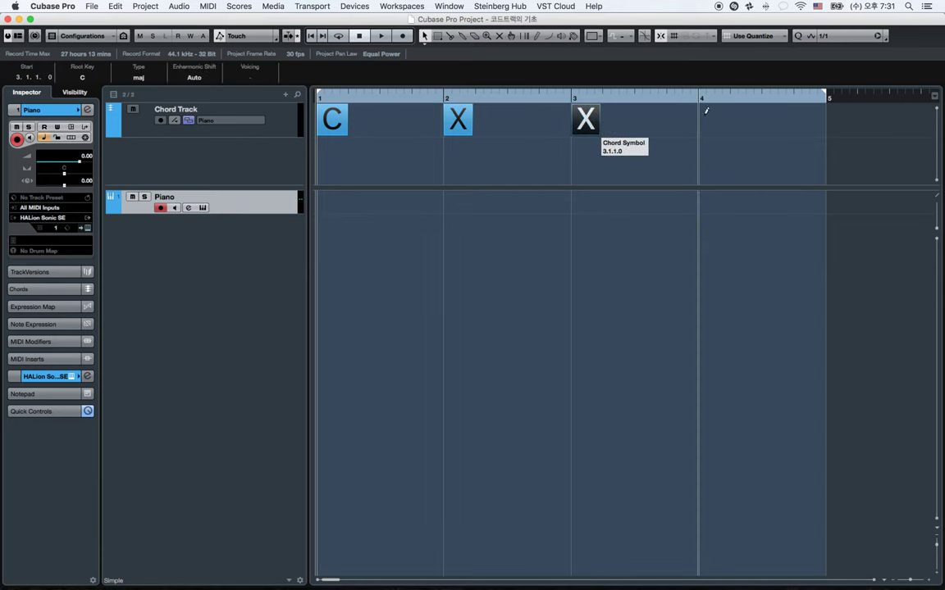
click(702, 119)
Step: Delete the three undefined chord events, and undo back to the original Dmin, F and G7 chords
drag(741, 167, 410, 126)
key(Delete)
key(super+z)
key(super+z)
key(super+z)
key(super+z)
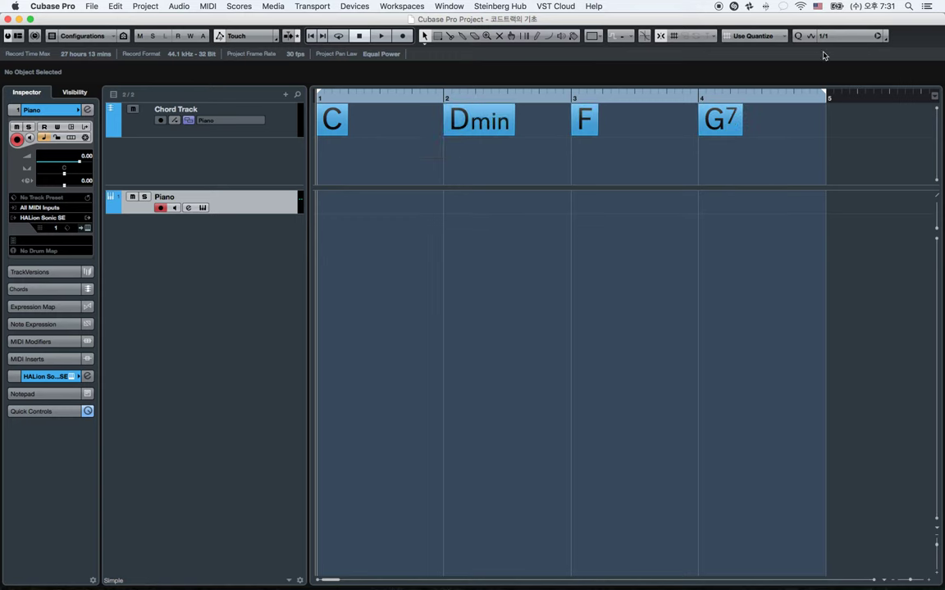
Step: Set the quantize preset to 1/2 and add undefined chord events at beat 3 of bars 1 through 4
click(828, 35)
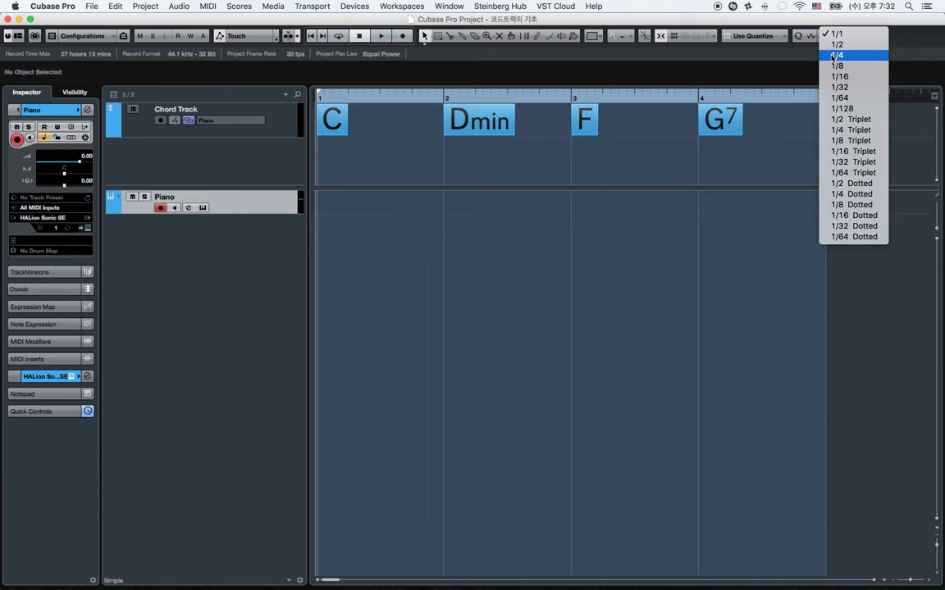
click(837, 45)
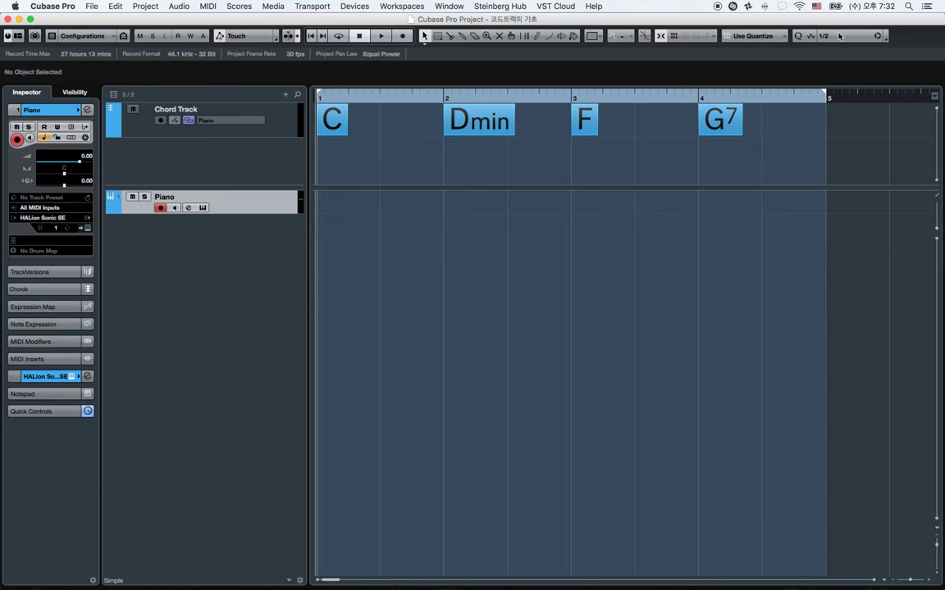
click(384, 119)
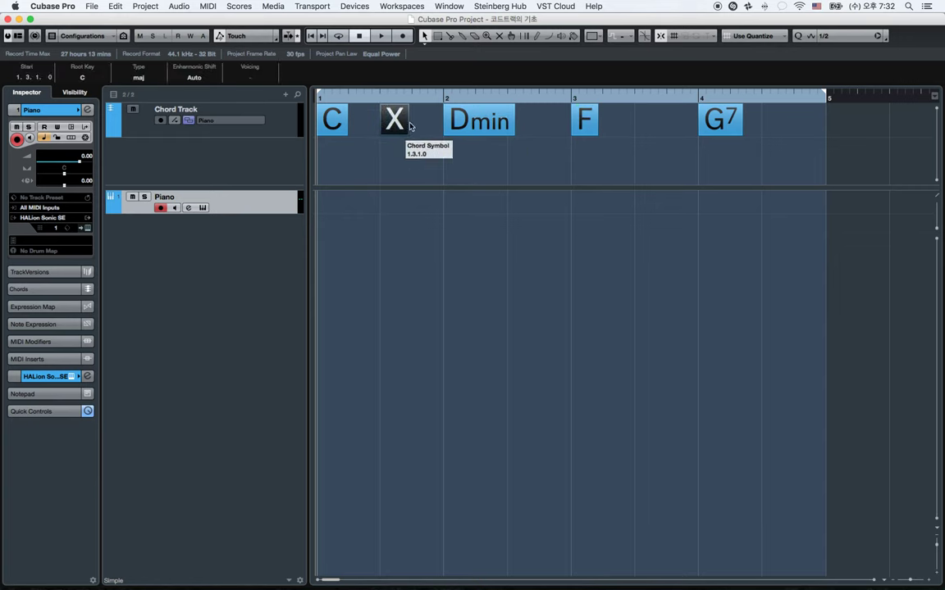
click(520, 119)
click(648, 119)
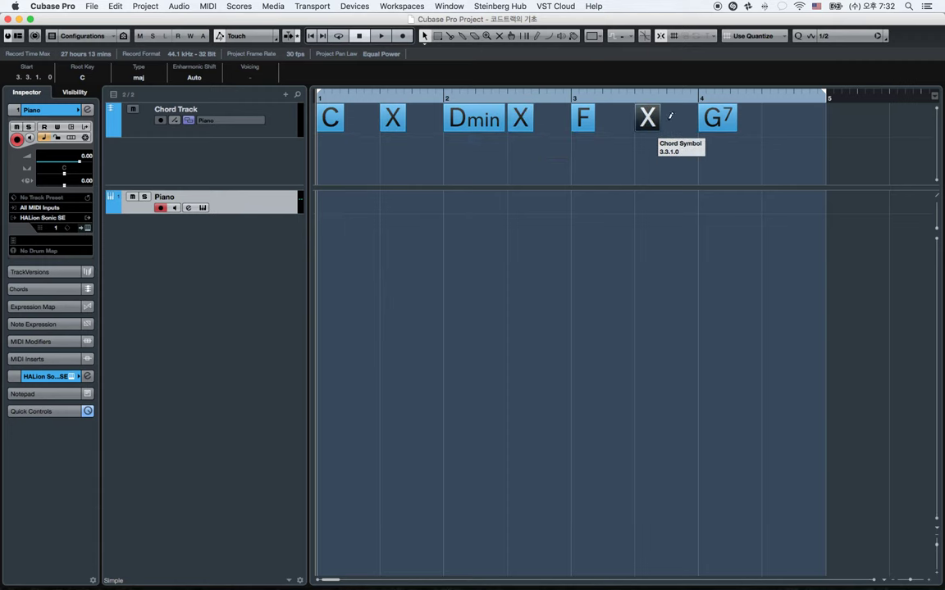
click(775, 119)
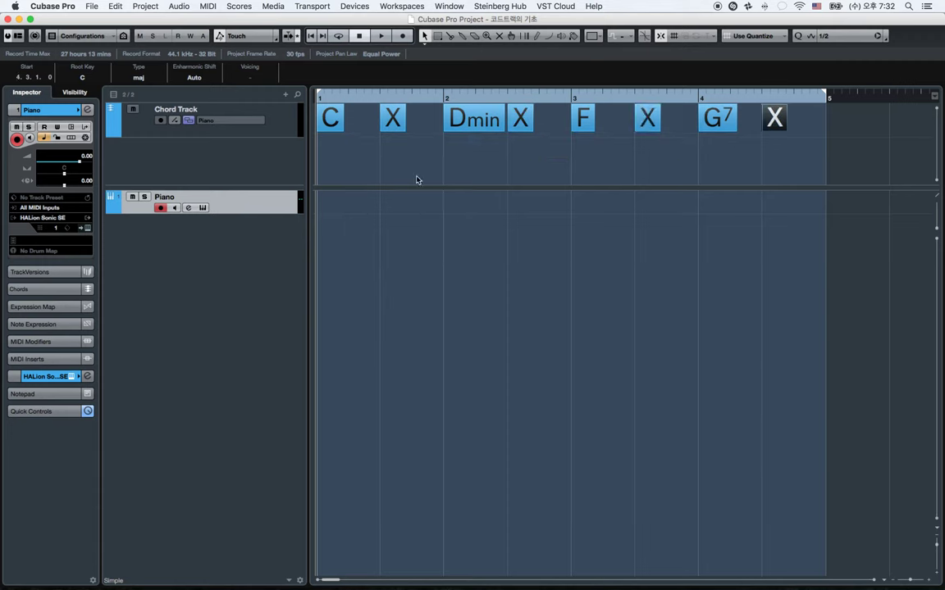
Step: Change the chord at the start of bar 4 to plain G and define the one at beat 3 as G7
double_click(704, 124)
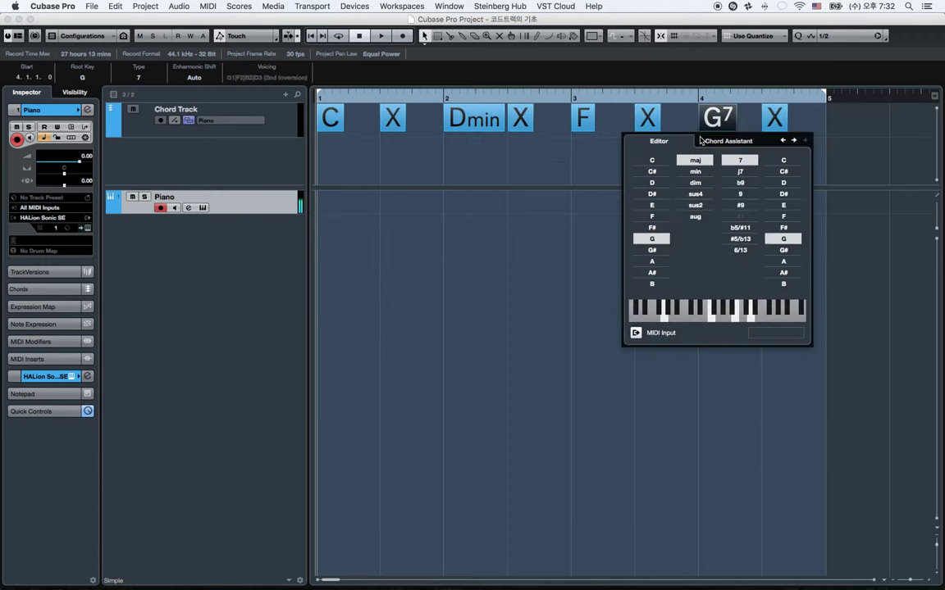
click(738, 161)
click(776, 120)
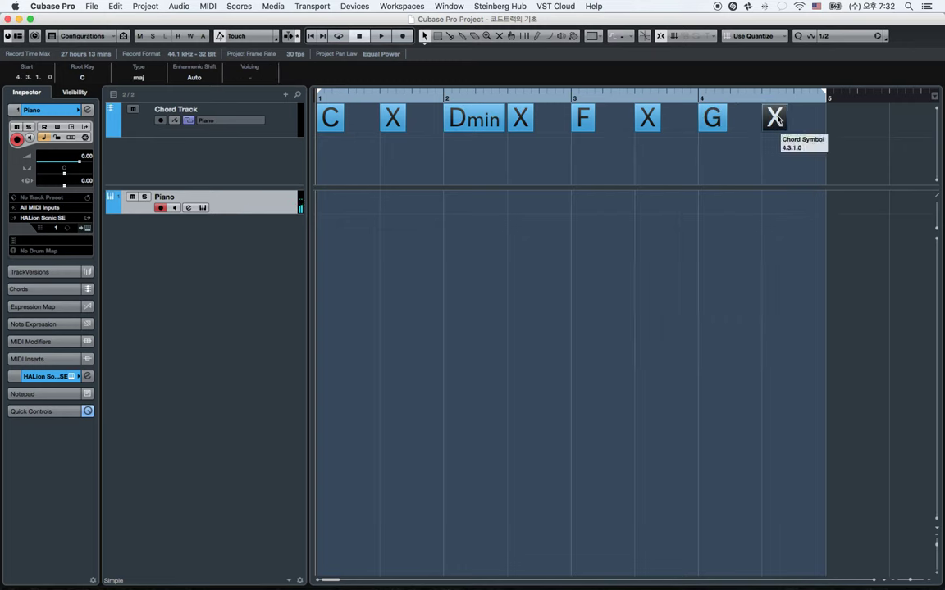
double_click(776, 120)
click(710, 161)
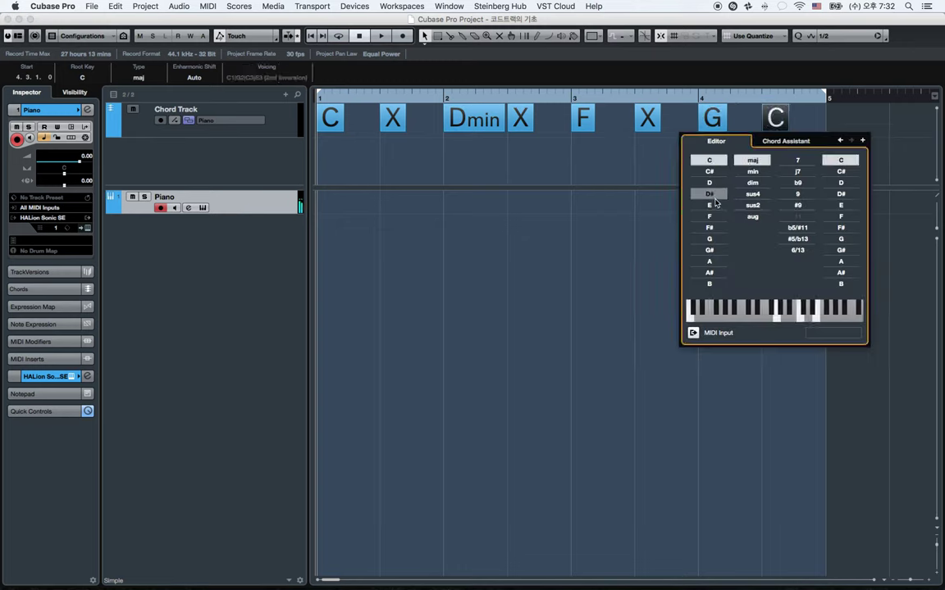
click(709, 238)
click(797, 161)
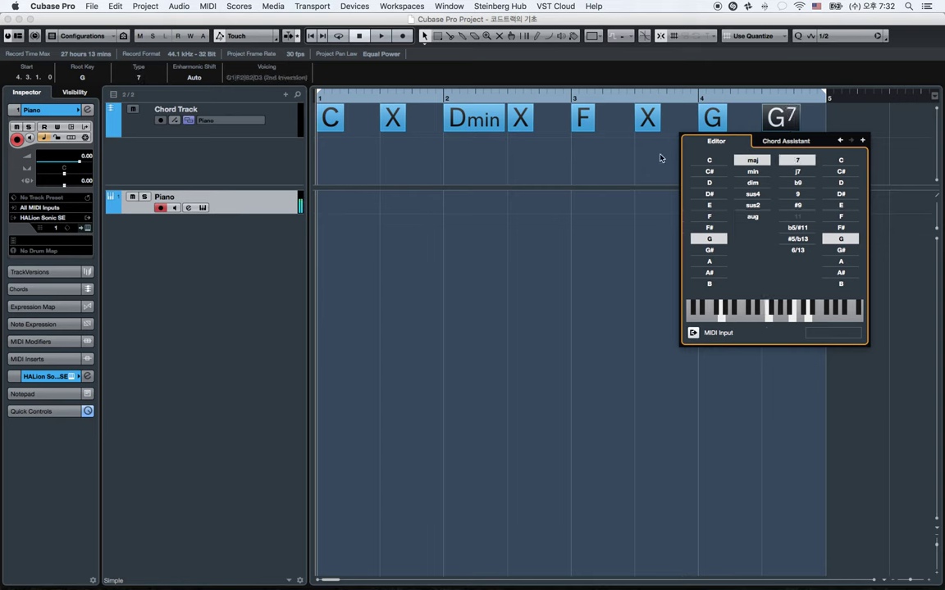
Step: Define the chord at beat 3 of bar 1 as Emin and delete the undefined chord at beat 3 of bar 2
double_click(393, 121)
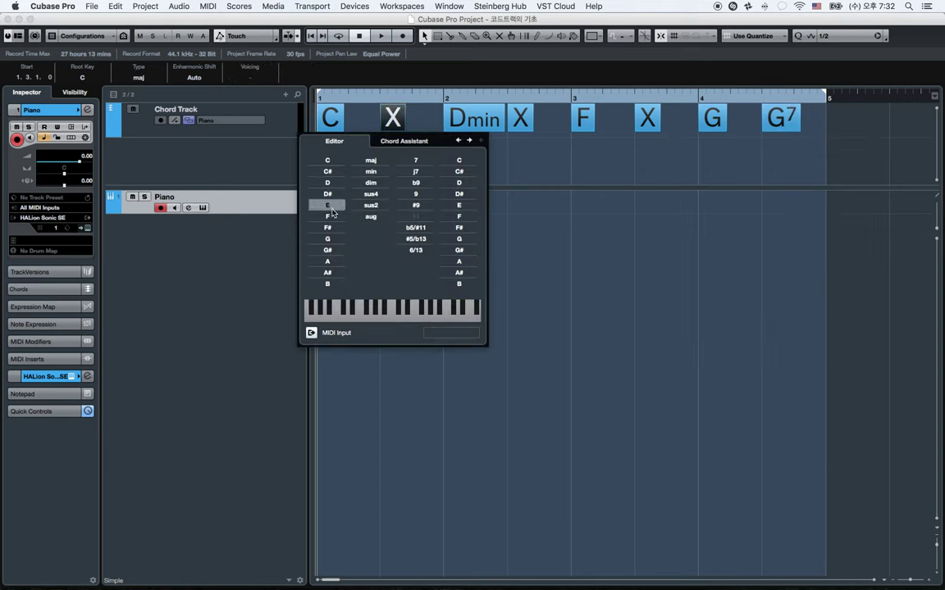
click(328, 205)
click(371, 171)
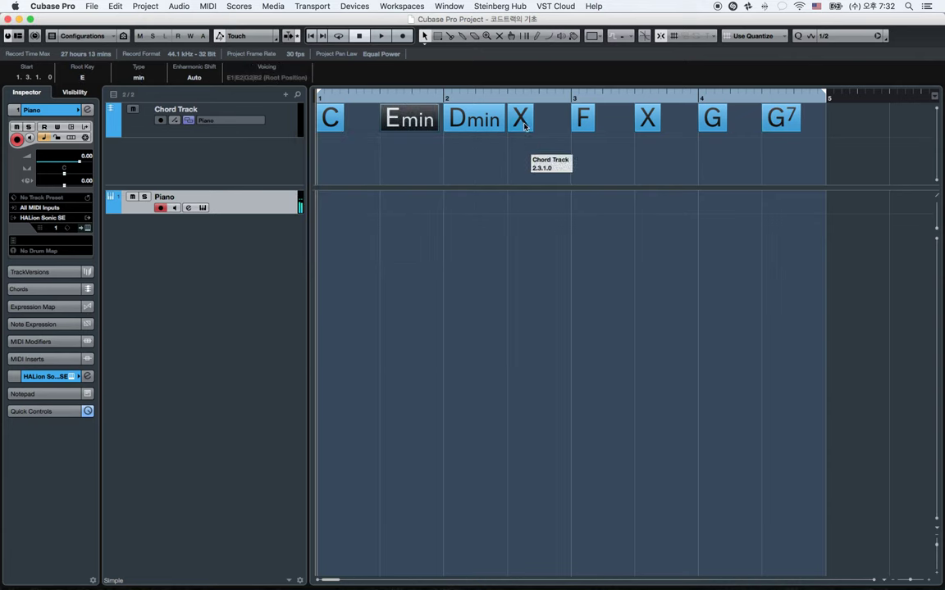
double_click(522, 120)
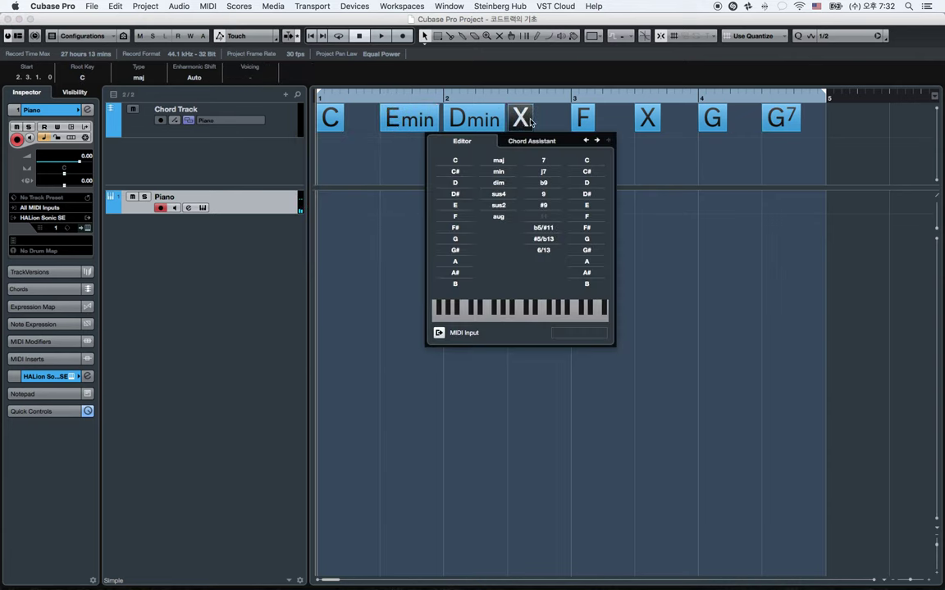
key(Delete)
Step: Define the chord at beat 3 of bar 3 as Amin7 and play the progression back
double_click(645, 119)
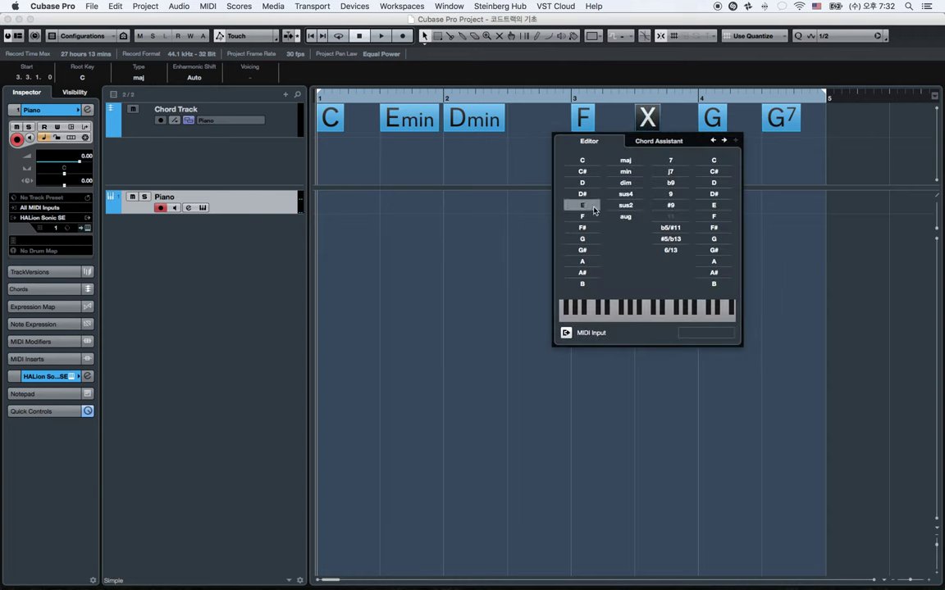
click(597, 261)
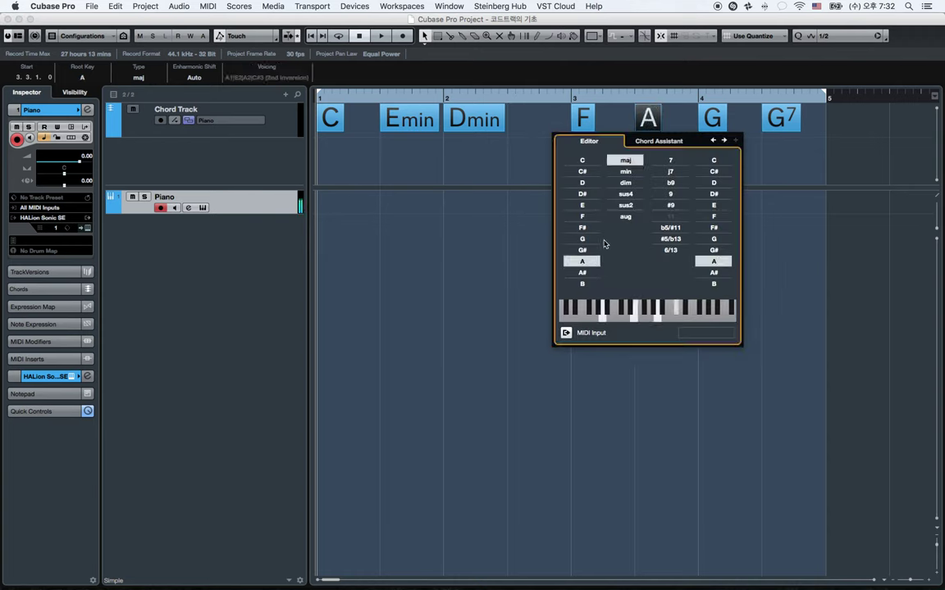
click(626, 172)
click(670, 160)
click(548, 160)
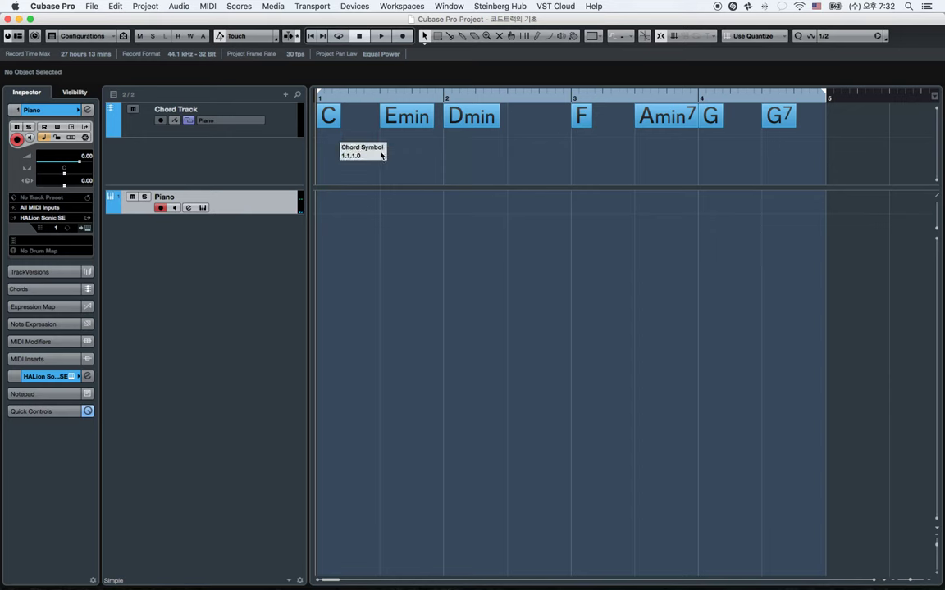
key(space)
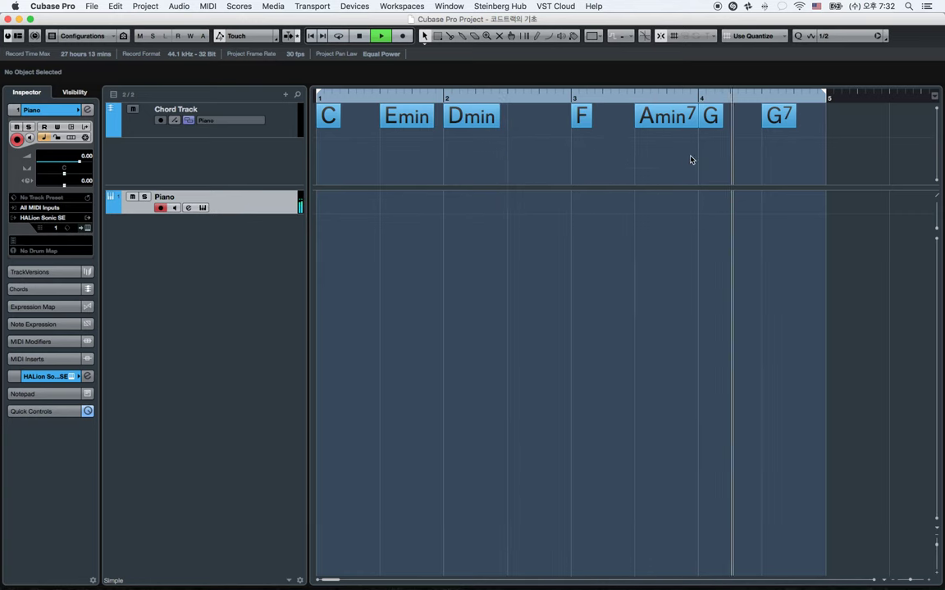
key(space)
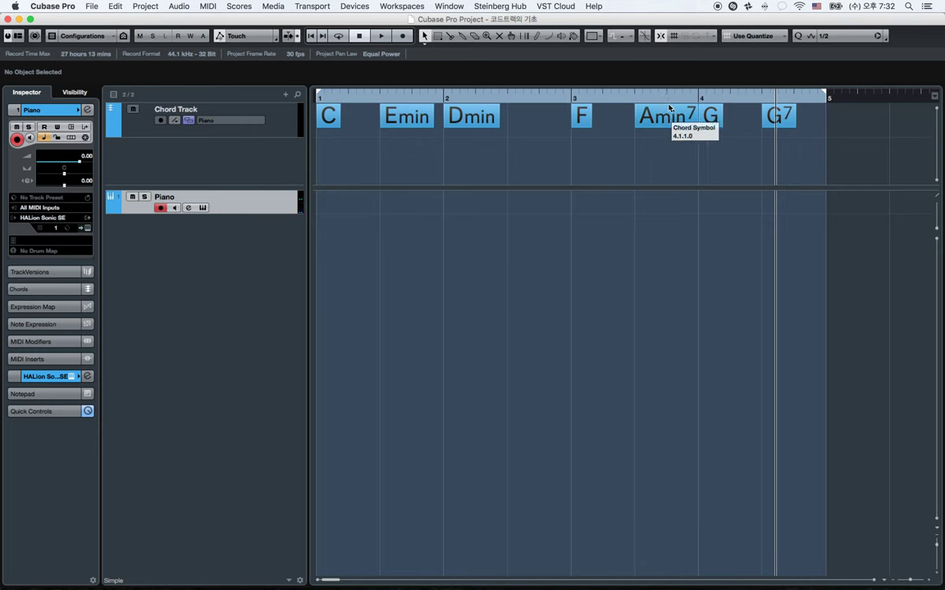
Step: Set the quantize preset to 1/4 and add an Emin7 chord at beat 4 of bar 3
click(845, 38)
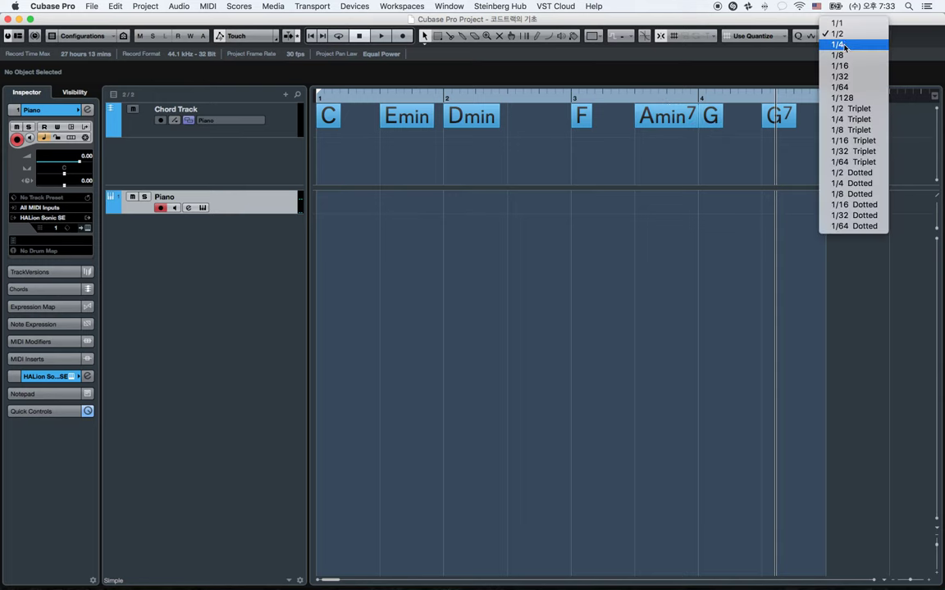
click(844, 46)
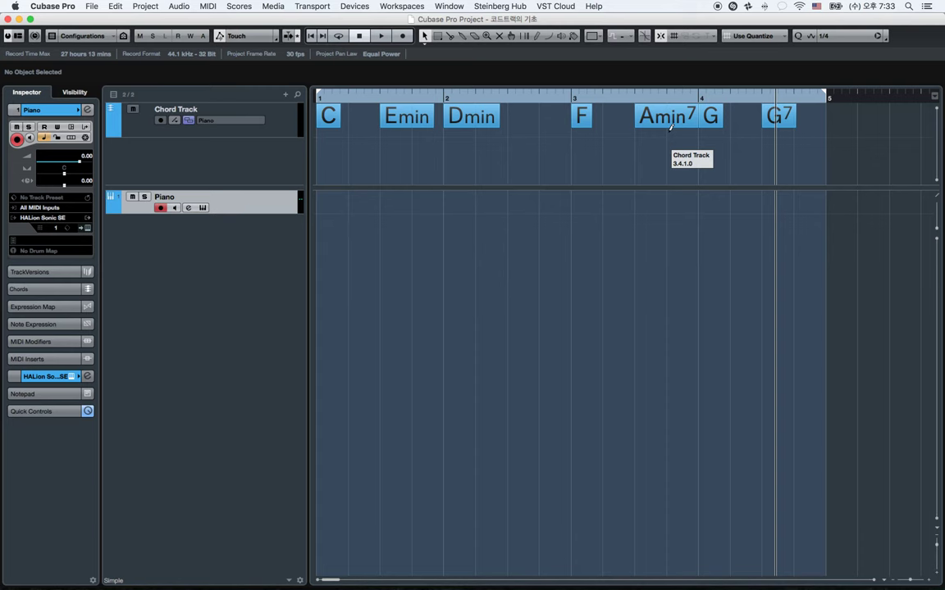
click(670, 128)
double_click(674, 129)
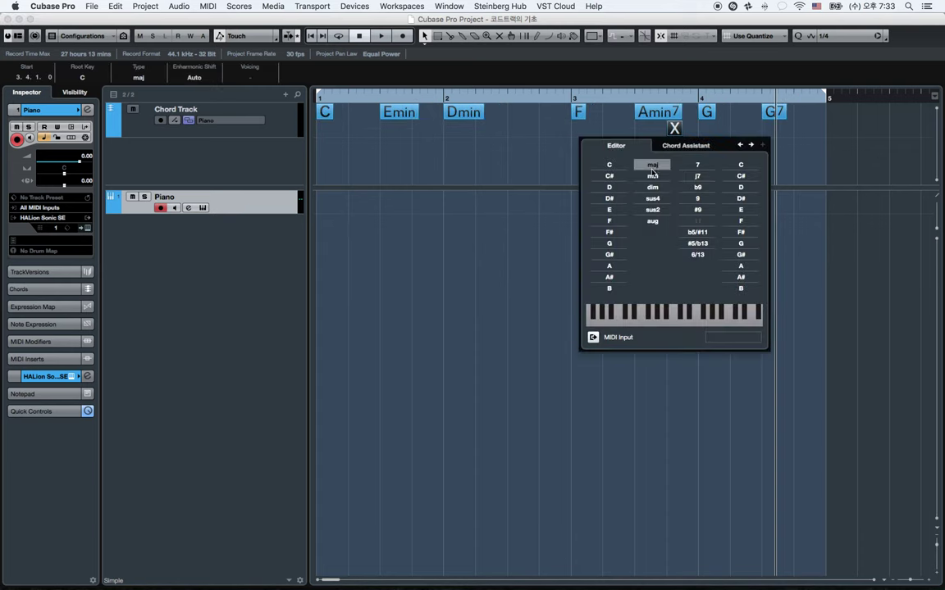
click(619, 210)
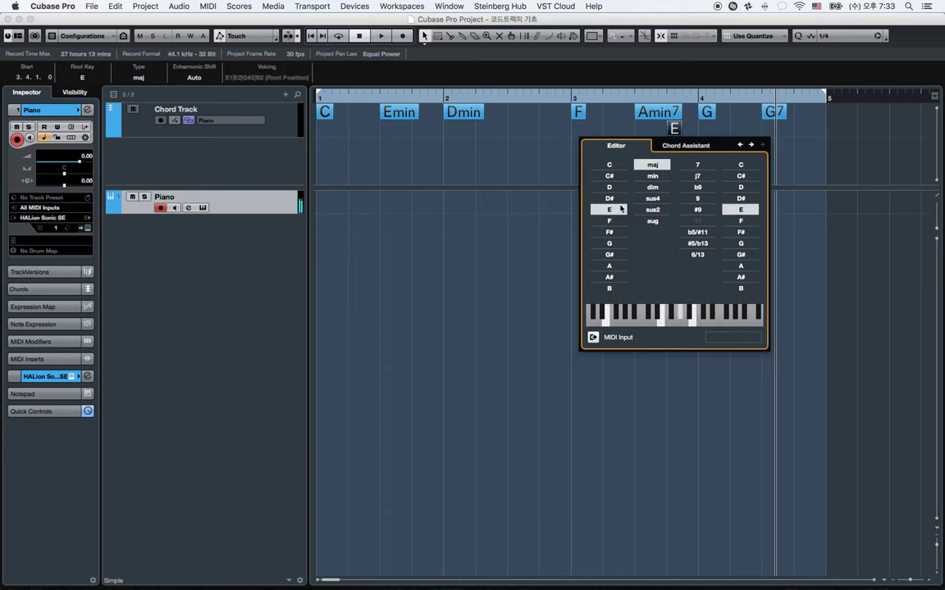
click(652, 176)
click(703, 166)
click(561, 171)
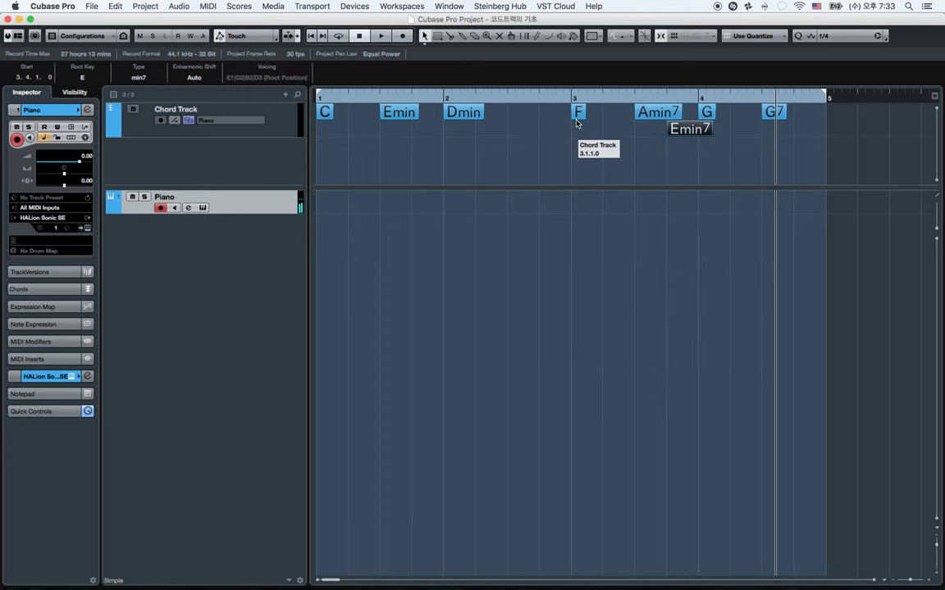
Step: Play the progression from bar 3 and return the playhead to the start of the project
click(572, 96)
click(666, 172)
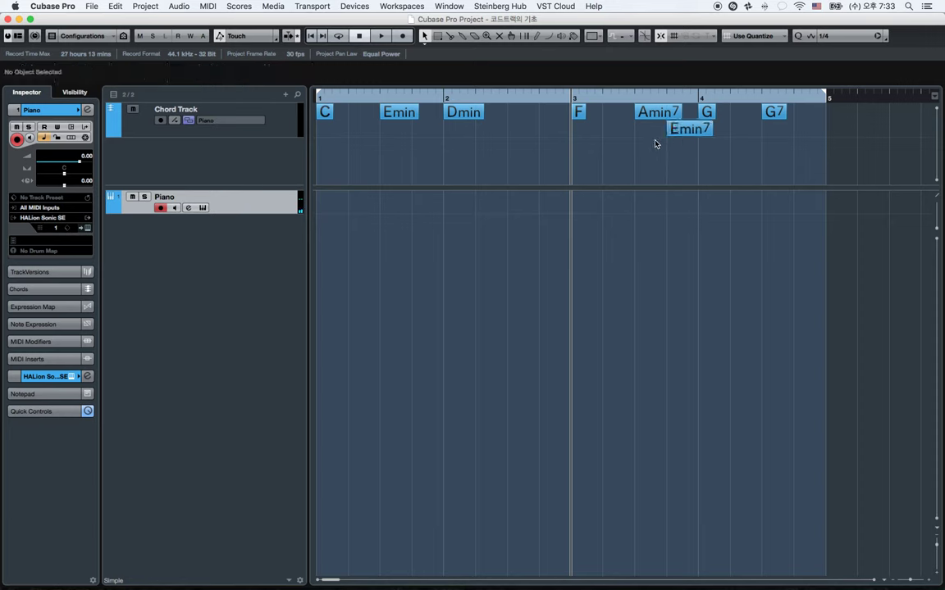
key(space)
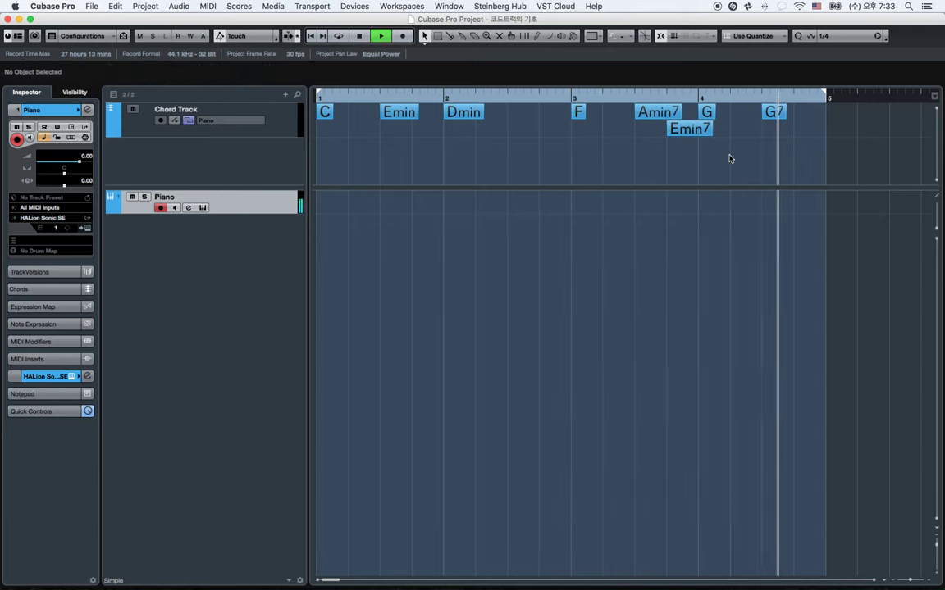
key(space)
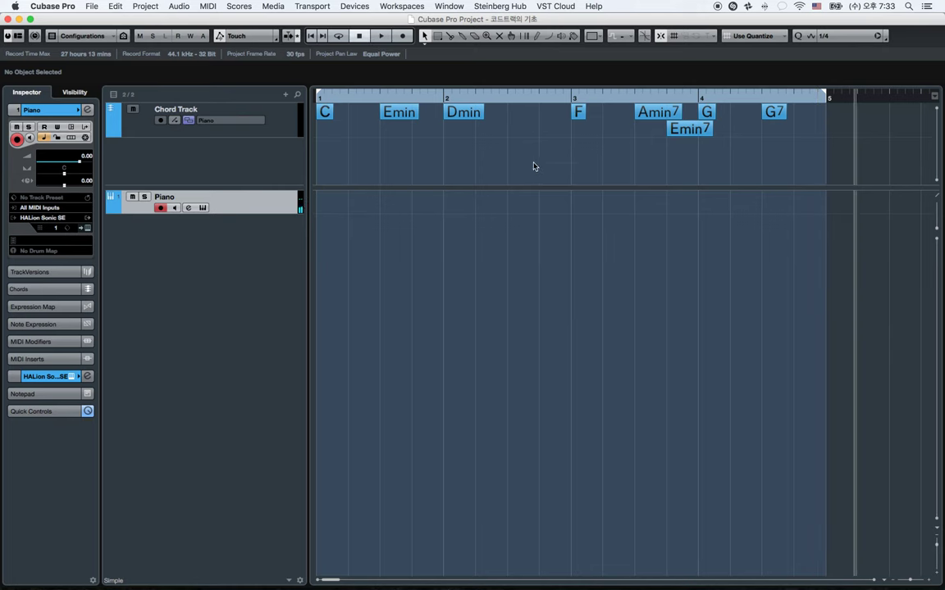
key(Home)
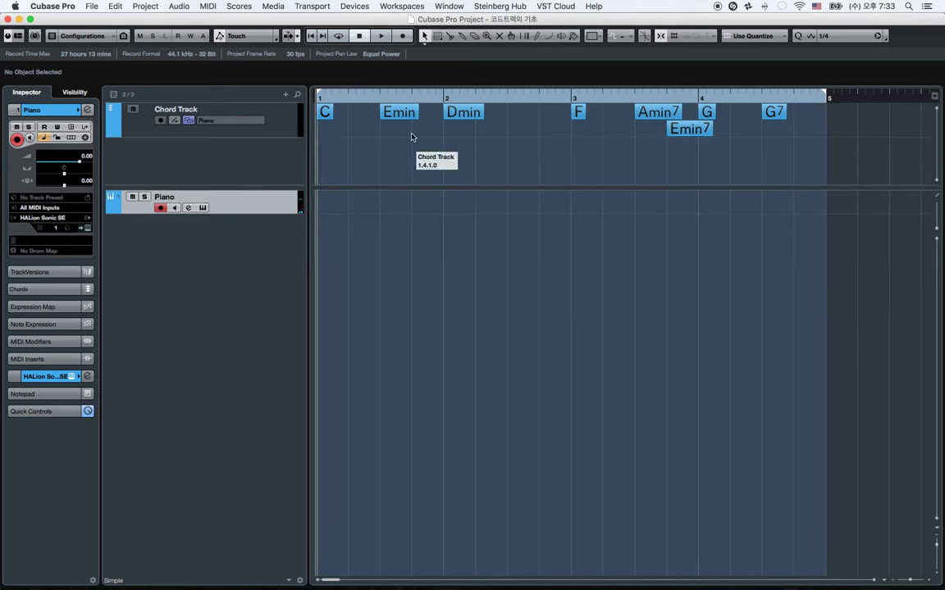
Step: Undo the added Emin7 chord and try moving bar 1's Emin chord with the quantize preset at 1/2
key(super+z)
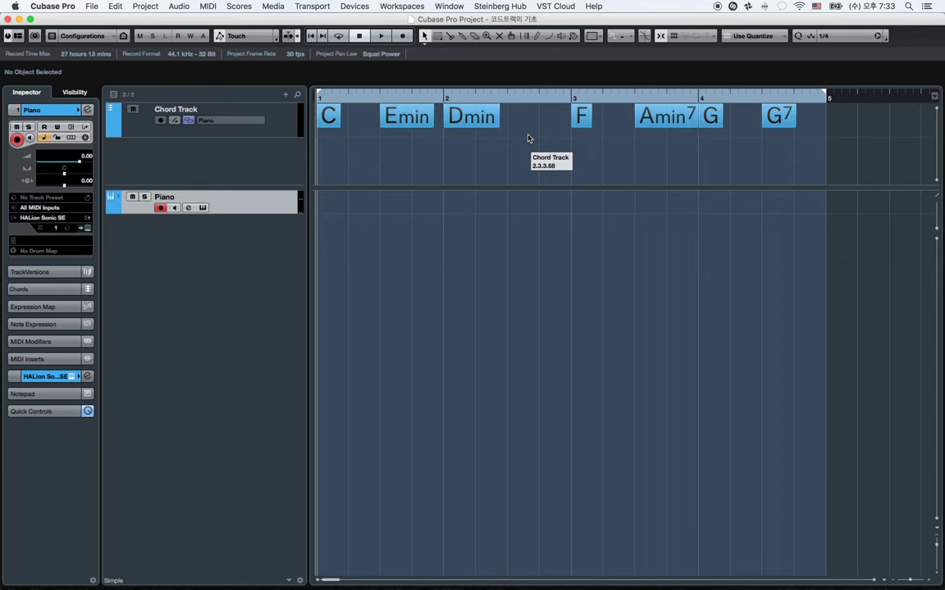
click(840, 36)
click(837, 23)
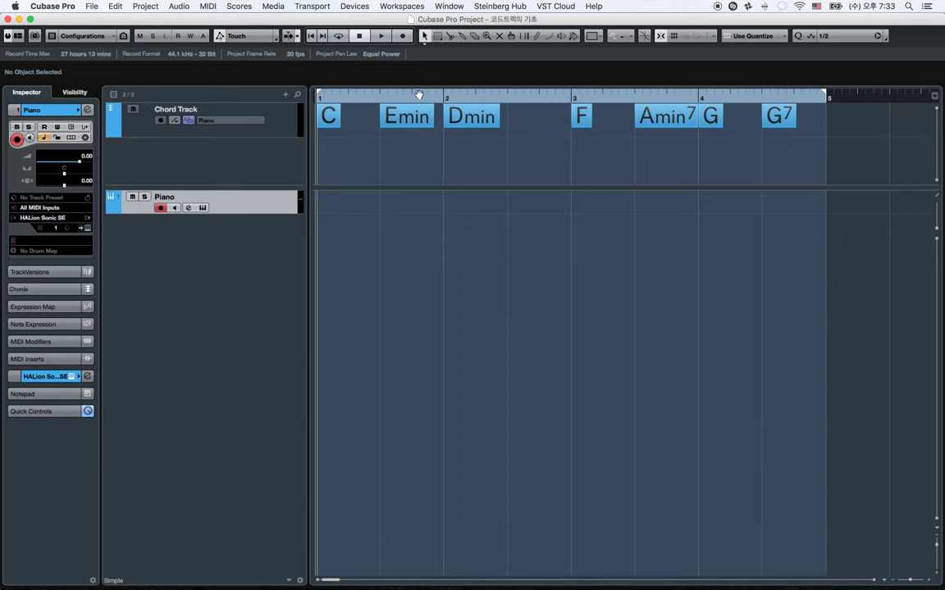
drag(373, 115, 445, 121)
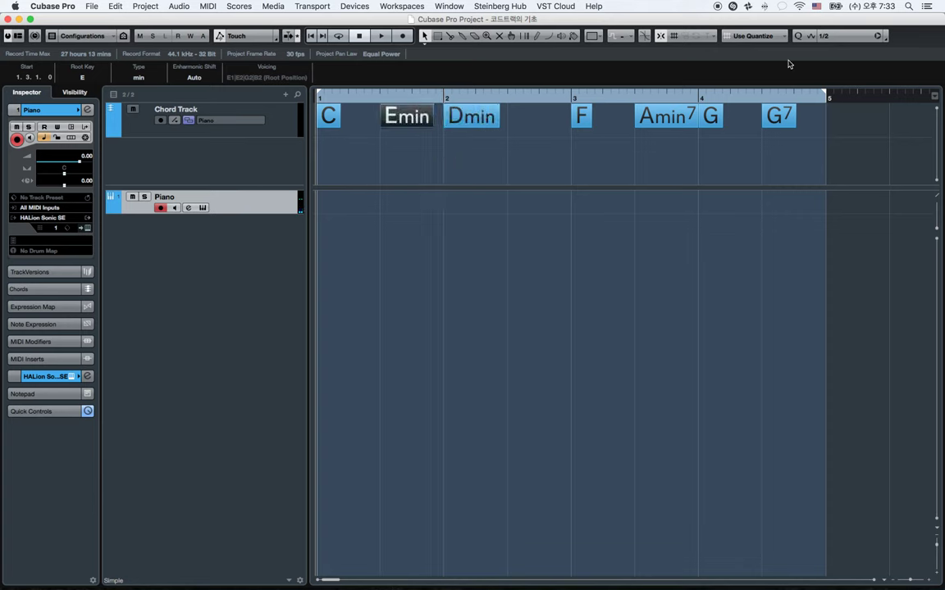
Step: Try moving the Emin chord with the quantize preset at 1/4, and undo back past the Amin7 edit in bar 3
click(843, 35)
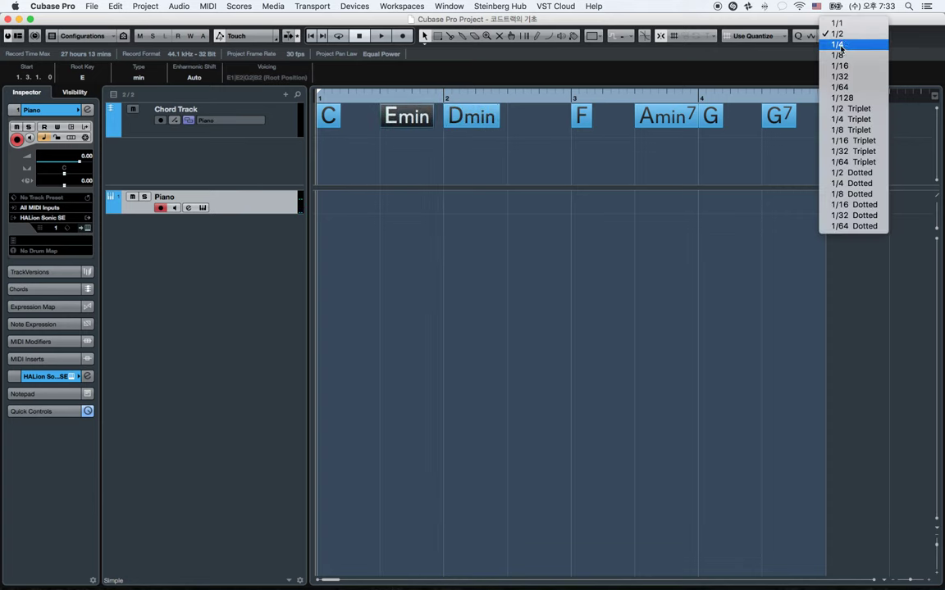
click(837, 43)
drag(392, 122, 422, 143)
click(425, 147)
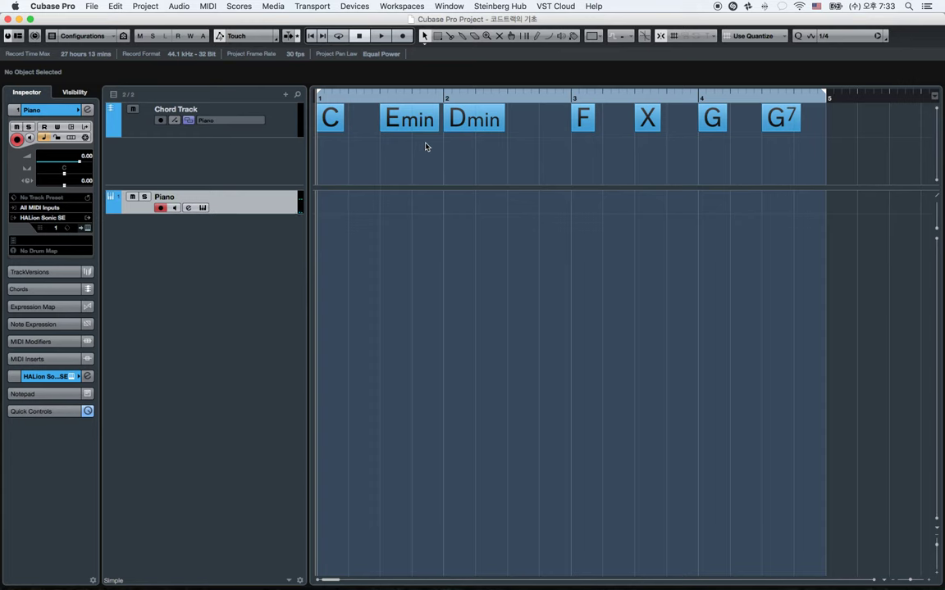
Step: Add a Dsus4 chord at beat 4 of bar 1
drag(416, 127, 420, 129)
double_click(420, 129)
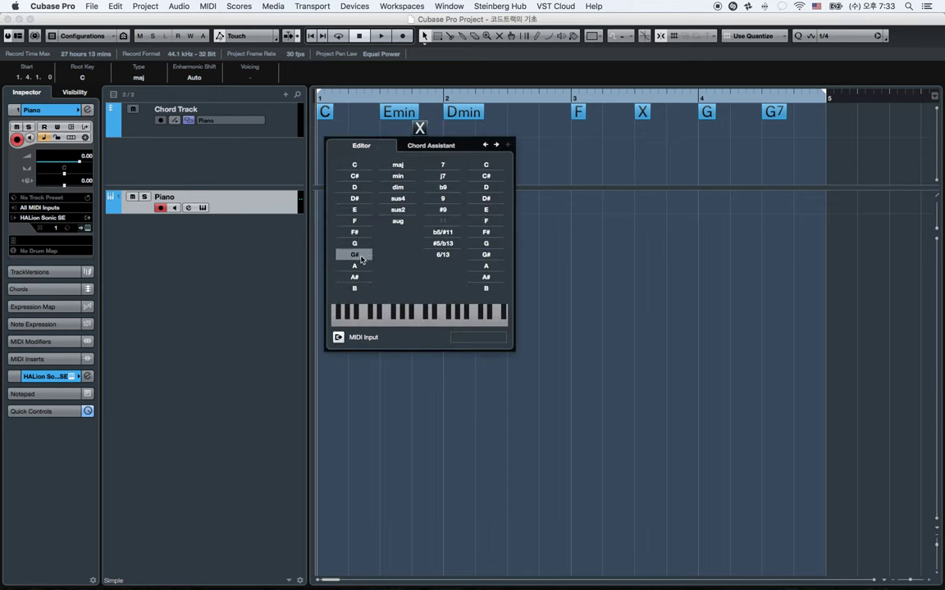
click(355, 188)
click(402, 200)
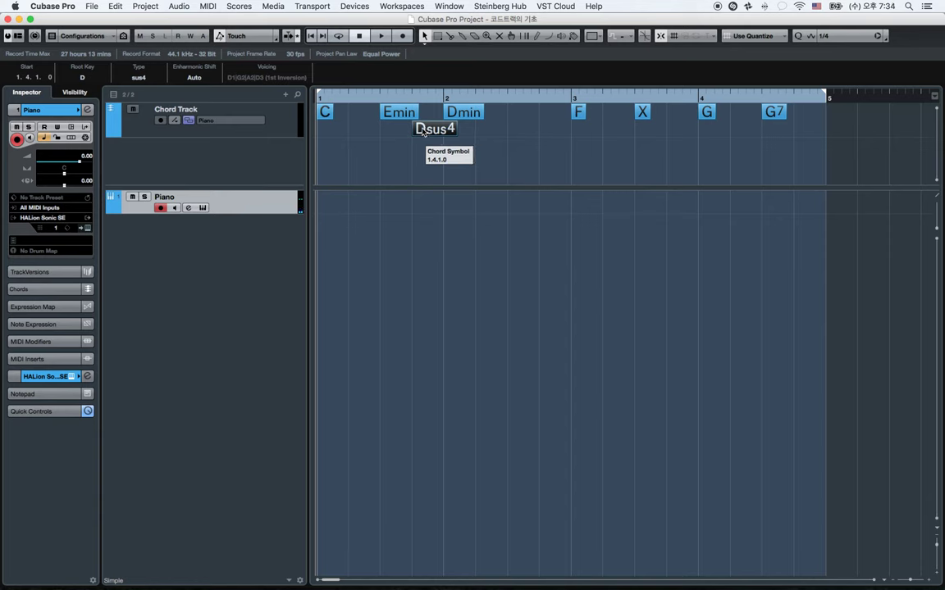
Step: Move the Dsus4 chord an eighth note later with the quantize preset at 1/8, and play the progression back
click(833, 33)
click(835, 44)
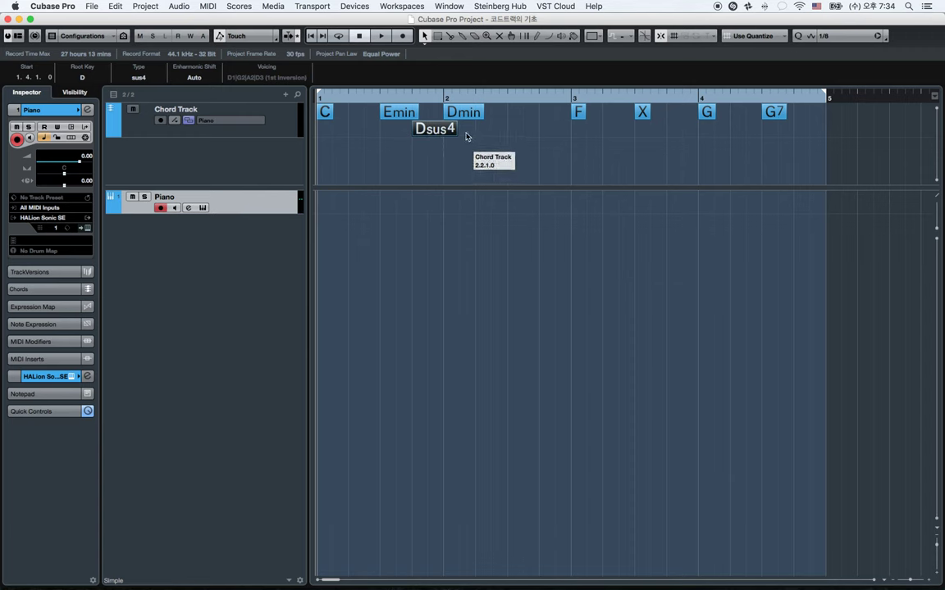
drag(420, 129, 437, 133)
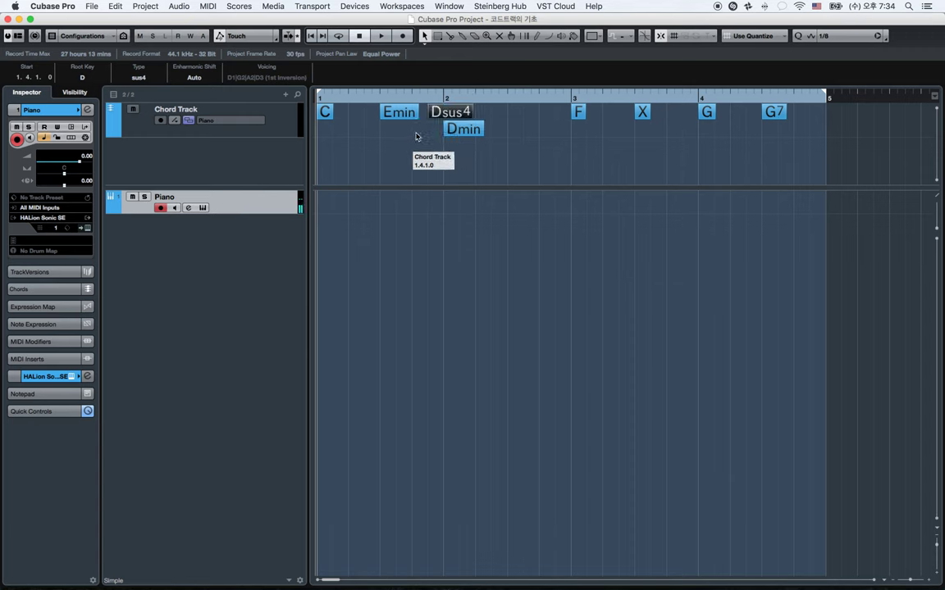
click(430, 130)
key(space)
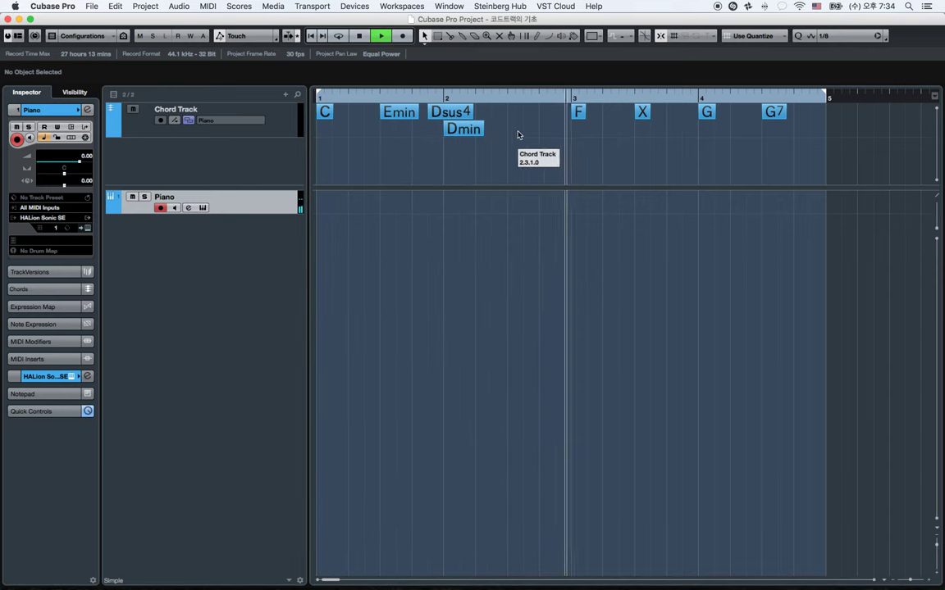
key(space)
Step: Define the undefined chord at beat 3 of bar 3 as Csus2 and play the progression to check it
double_click(644, 116)
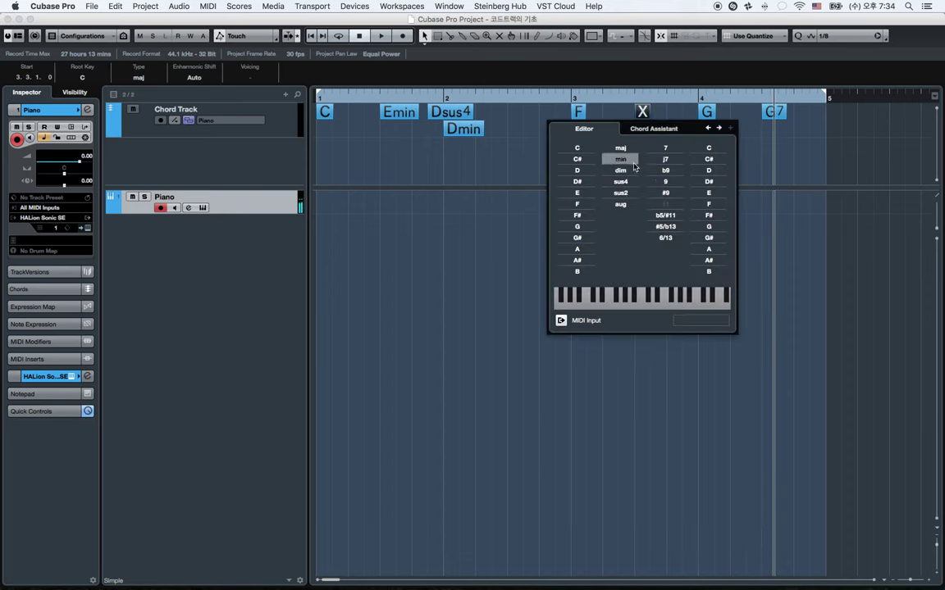
click(588, 151)
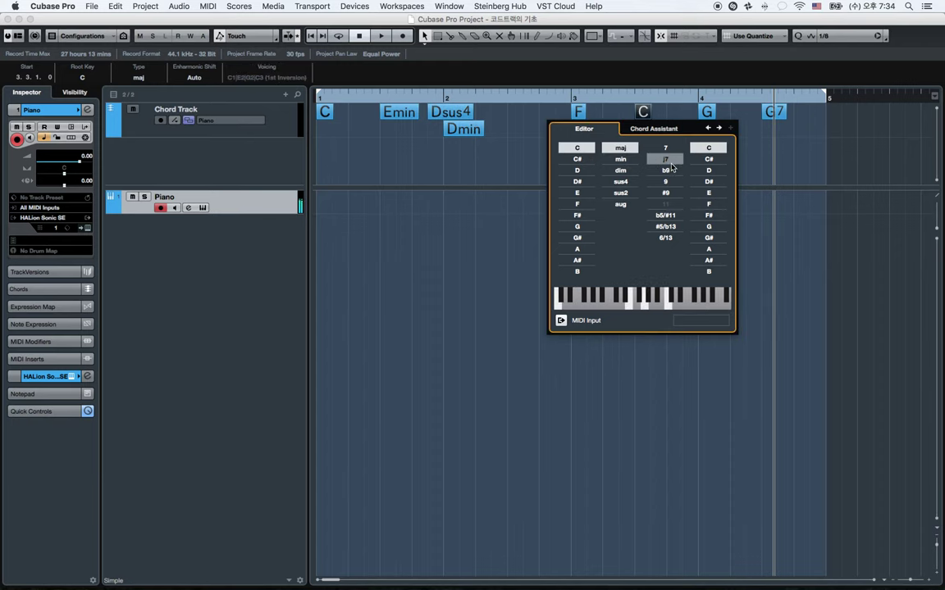
click(628, 192)
click(519, 141)
click(574, 146)
key(space)
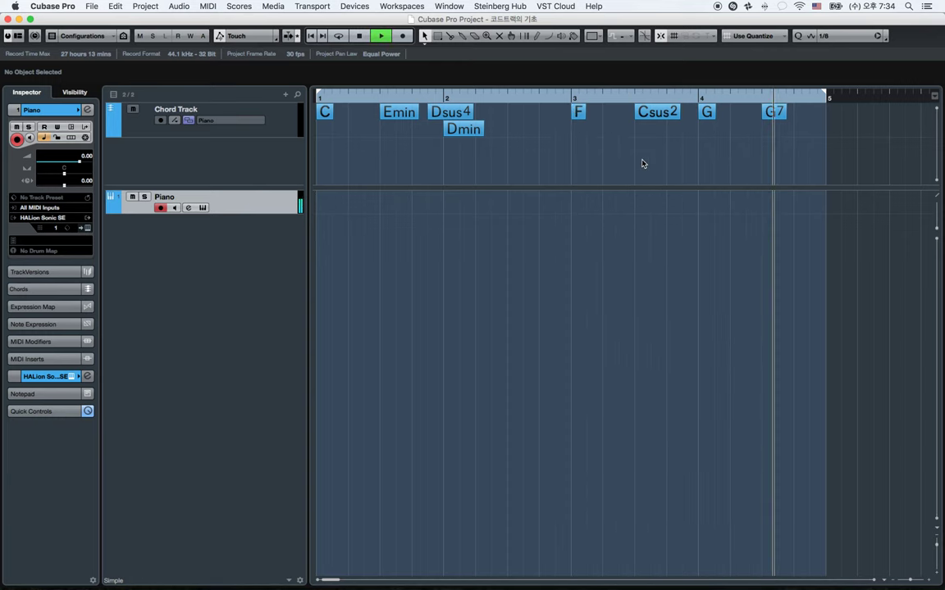
key(space)
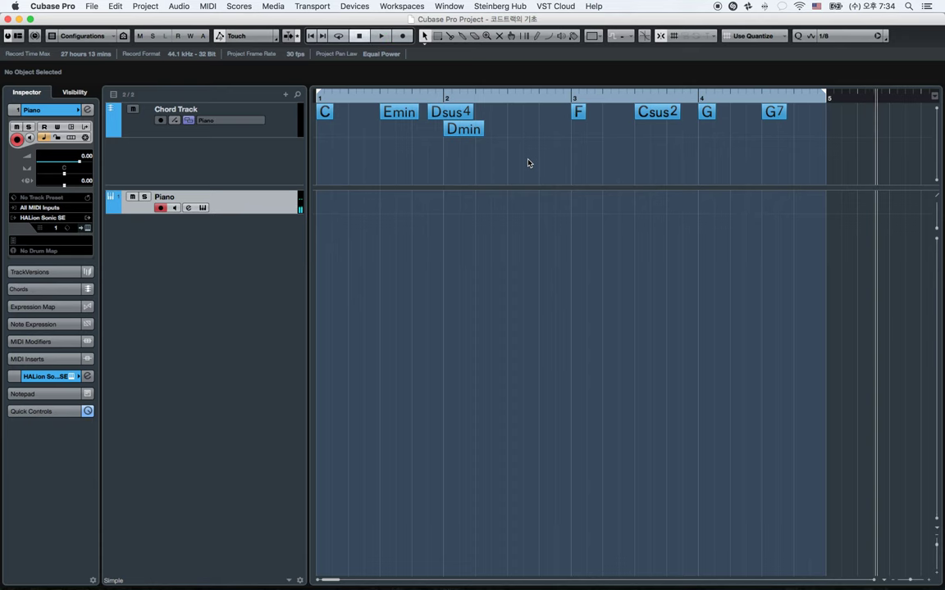
Step: Check the Csus2 chord in bar 3 in the chord editor, and play the opening of the progression
double_click(656, 112)
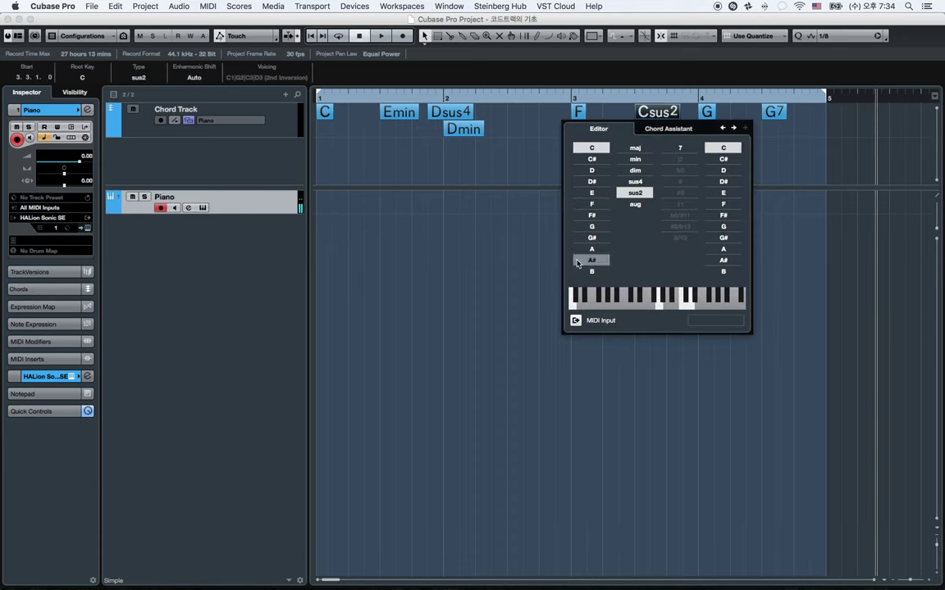
click(471, 179)
click(554, 167)
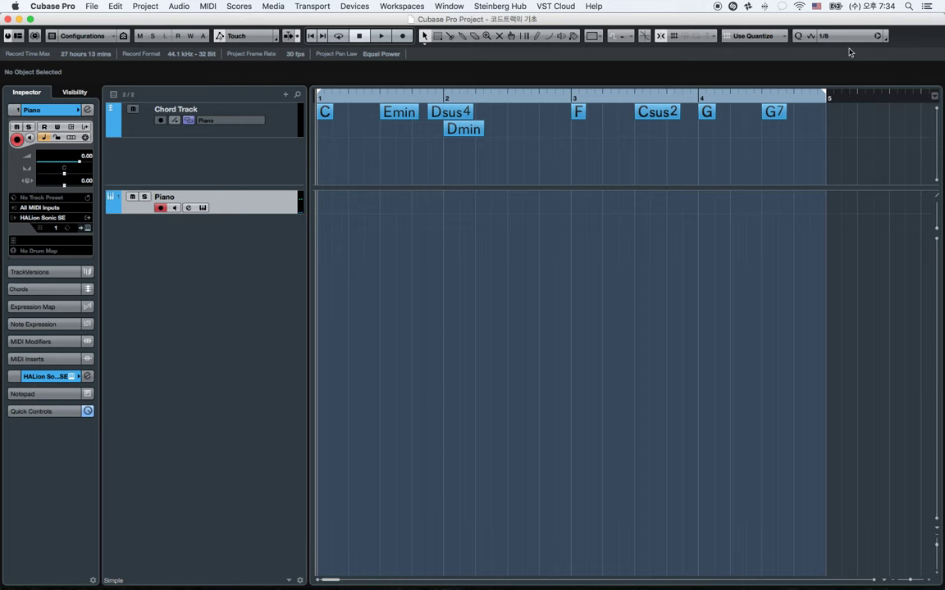
key(space)
key(space)
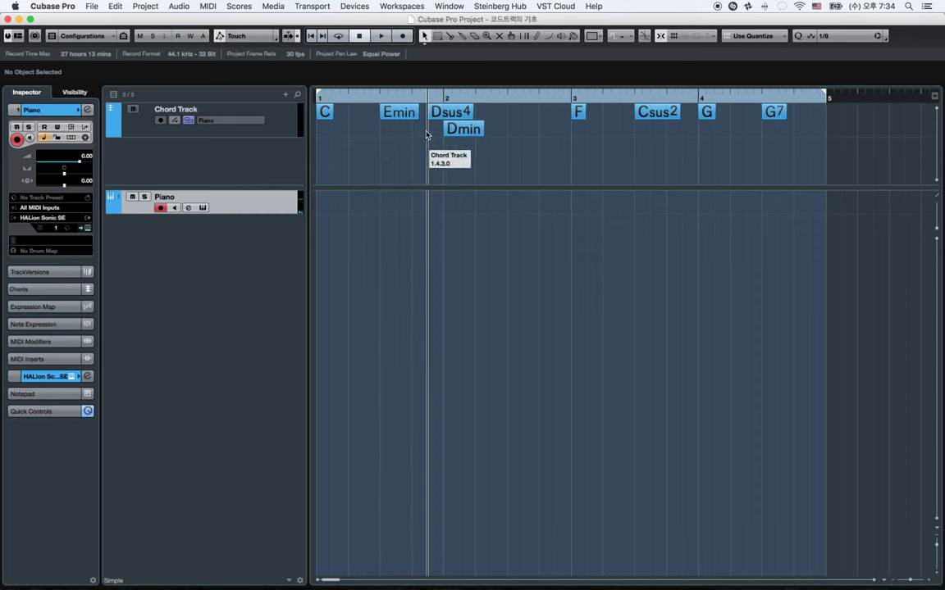
Step: Turn on cycle playback, nudge the Emin chord slightly earlier with snap off, and play from just before it
key(KP_Divide)
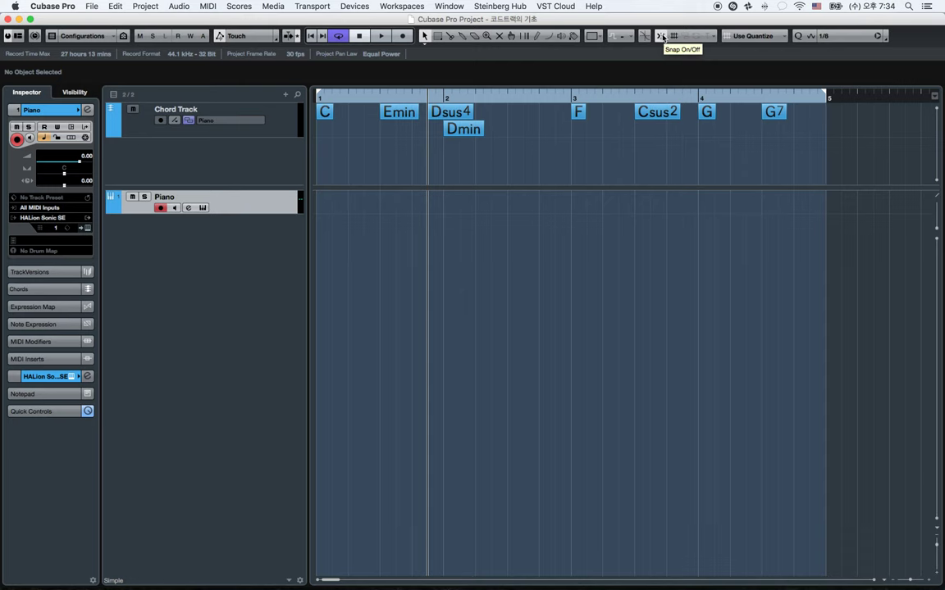
drag(393, 115, 391, 115)
double_click(375, 101)
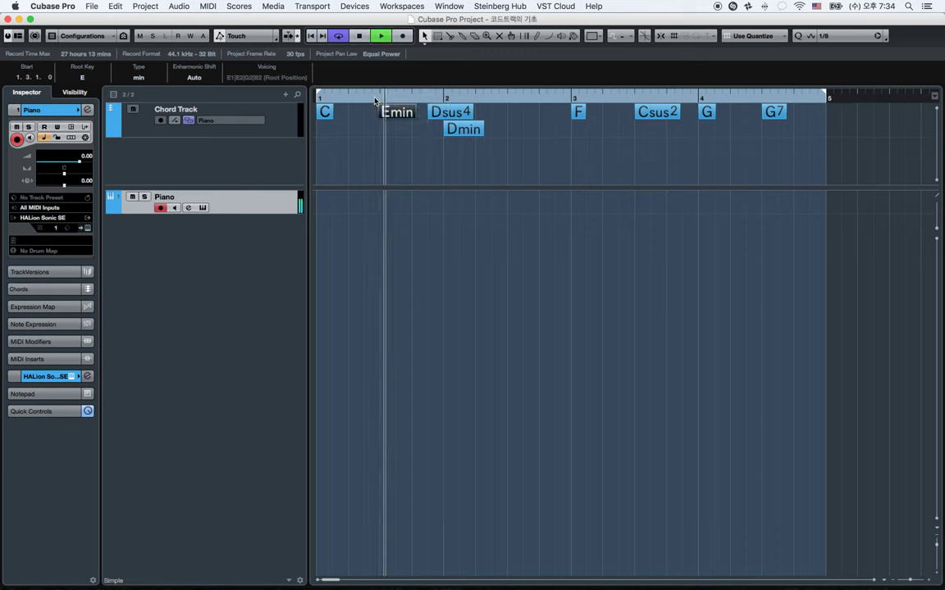
key(space)
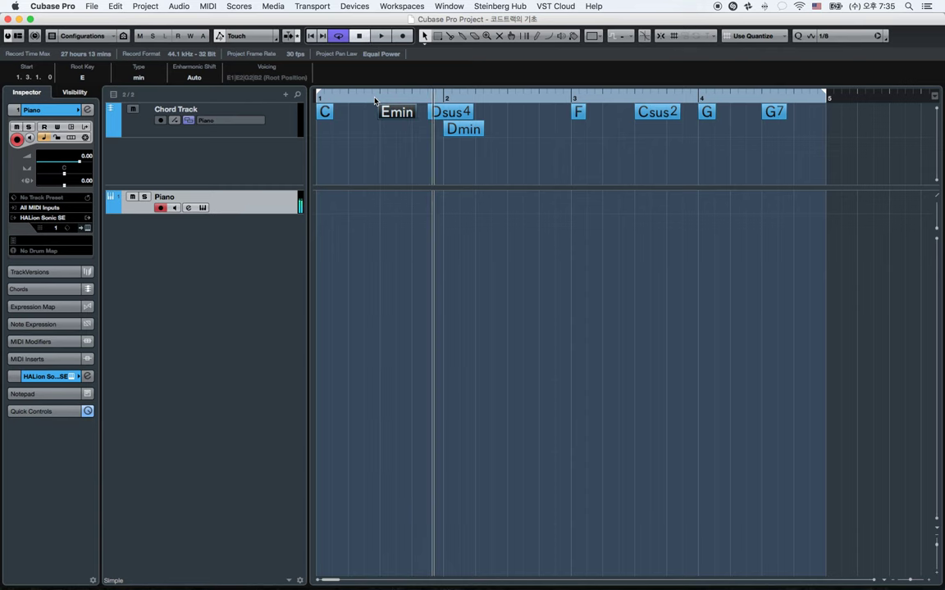
Step: Move the Emin chord slightly later by hand, off the grid near beat 3 of bar 1
key(g)
key(g)
key(g)
key(g)
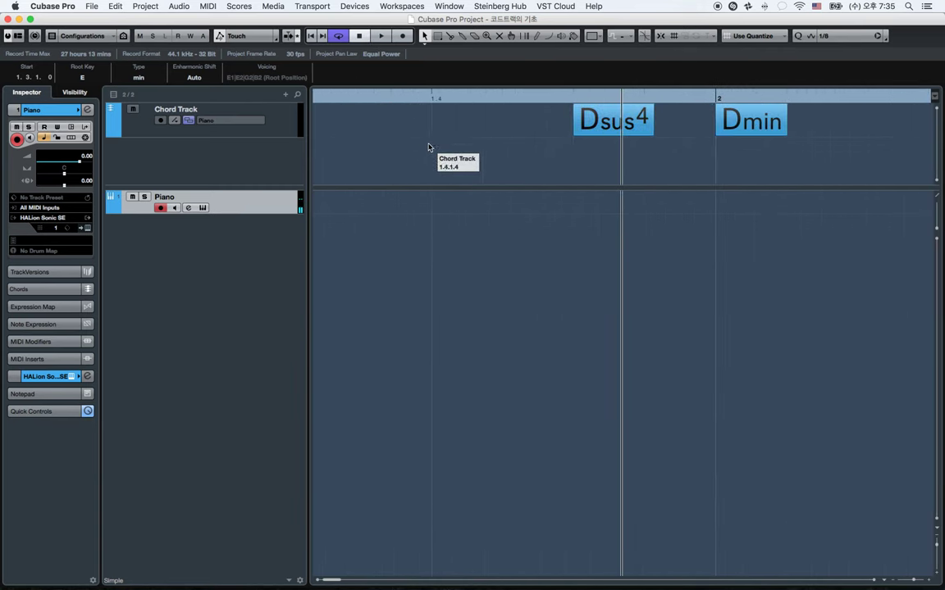
scroll(772, 163, right, 3)
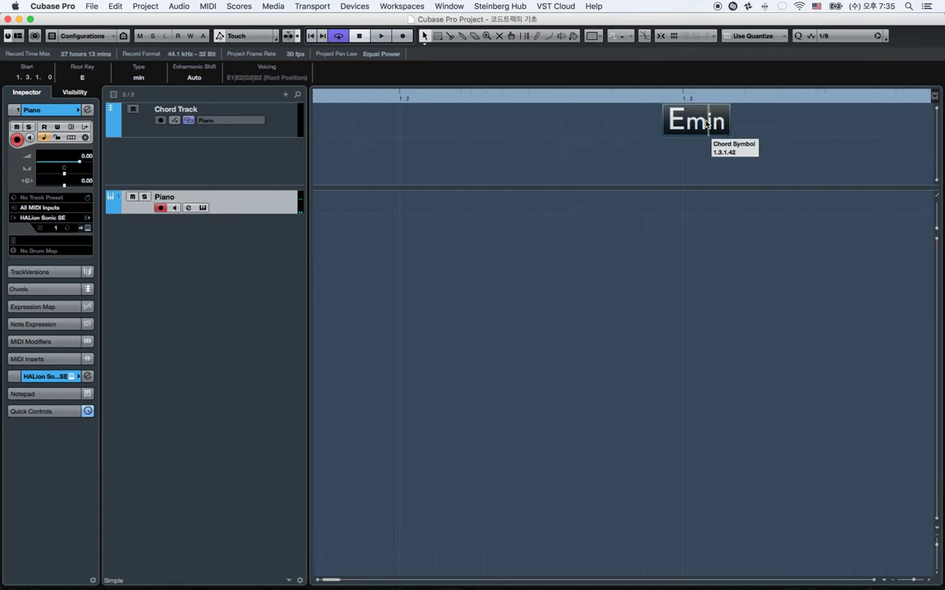
mouse_move(696, 125)
mouse_down()
mouse_move(723, 125)
mouse_move(617, 123)
mouse_move(711, 125)
mouse_up()
Step: Set the quantize preset to 1/16 and try moving the Emin chord freely around beat 3 of bar 1
click(844, 36)
click(840, 45)
click(614, 99)
click(684, 99)
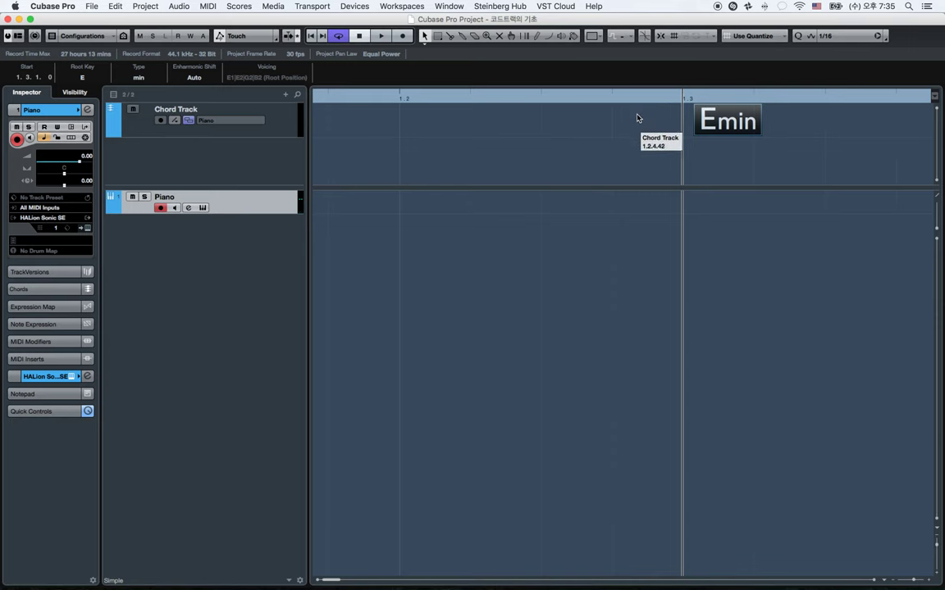
click(685, 122)
drag(685, 122, 645, 123)
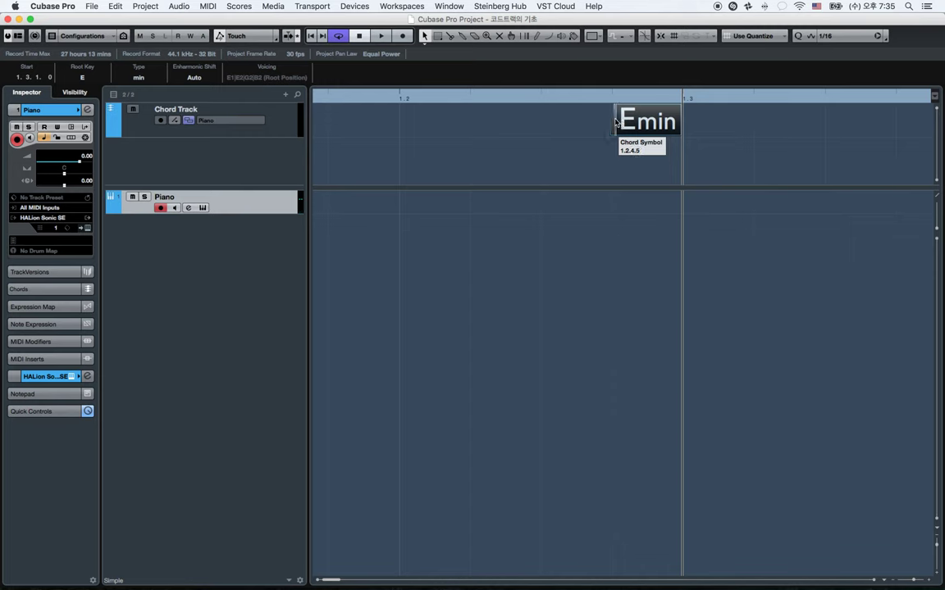
drag(635, 122, 672, 123)
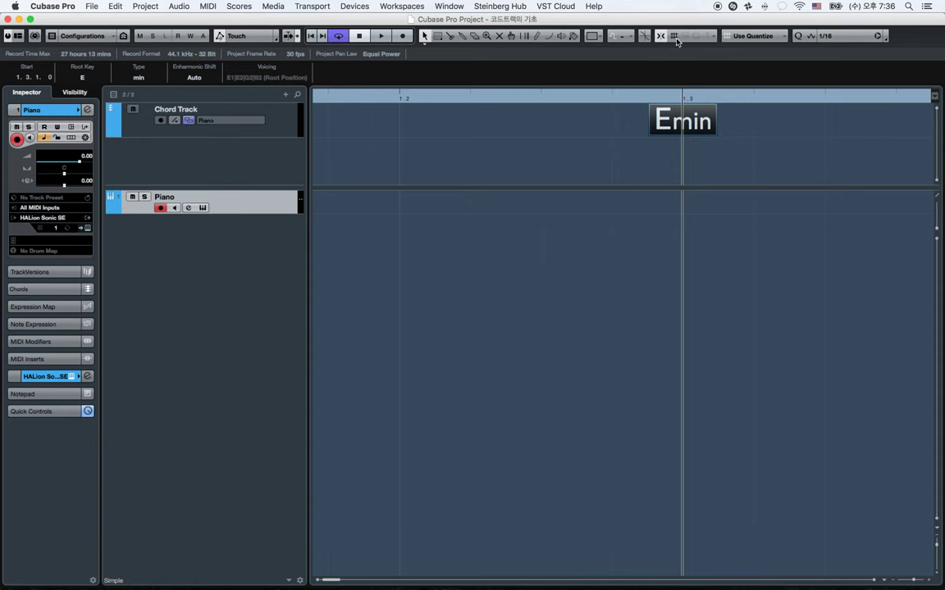
Step: With snap on, set the quantize preset to 1/8 and move the Emin chord exactly onto beat 3 of bar 1
click(880, 38)
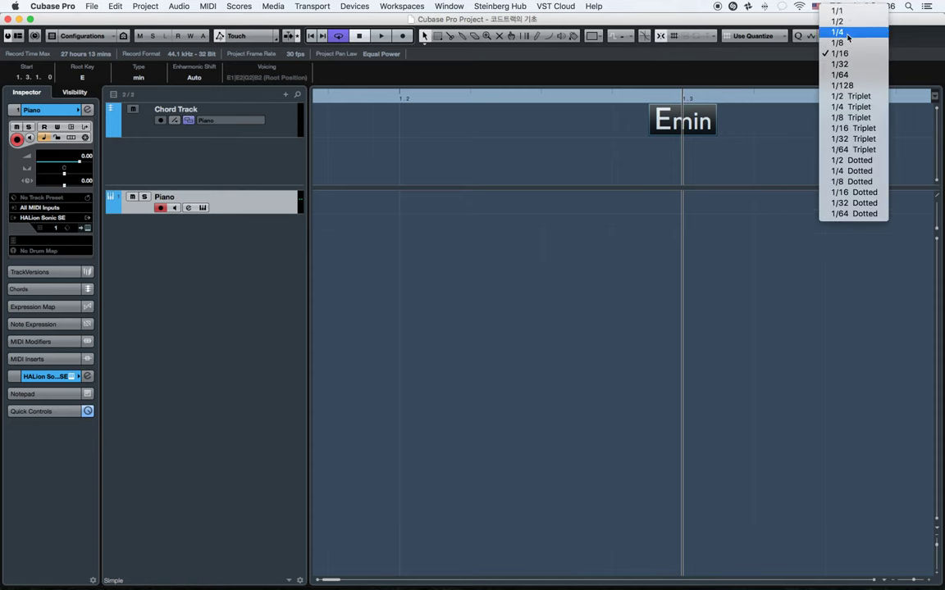
click(842, 42)
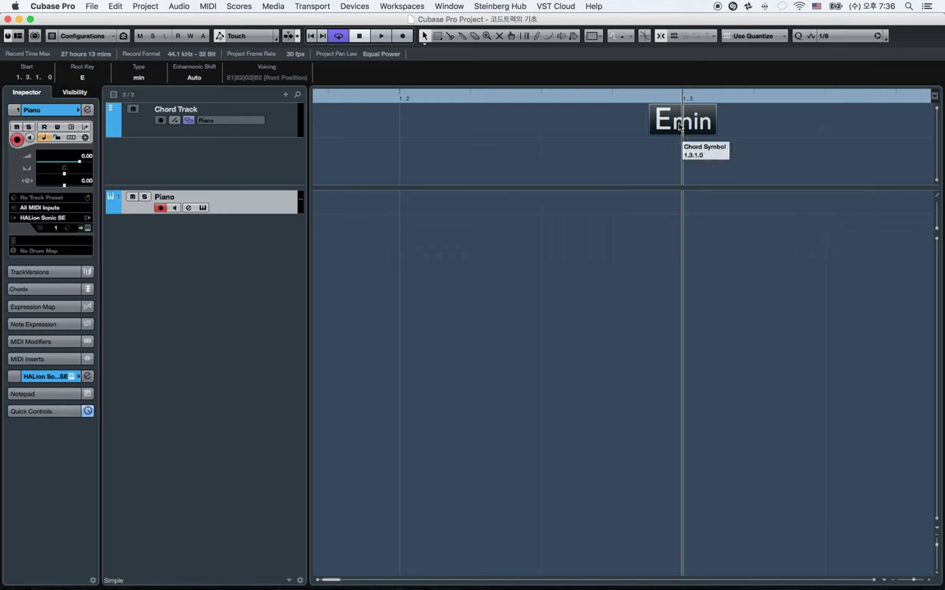
key(shift+f)
drag(440, 114, 409, 119)
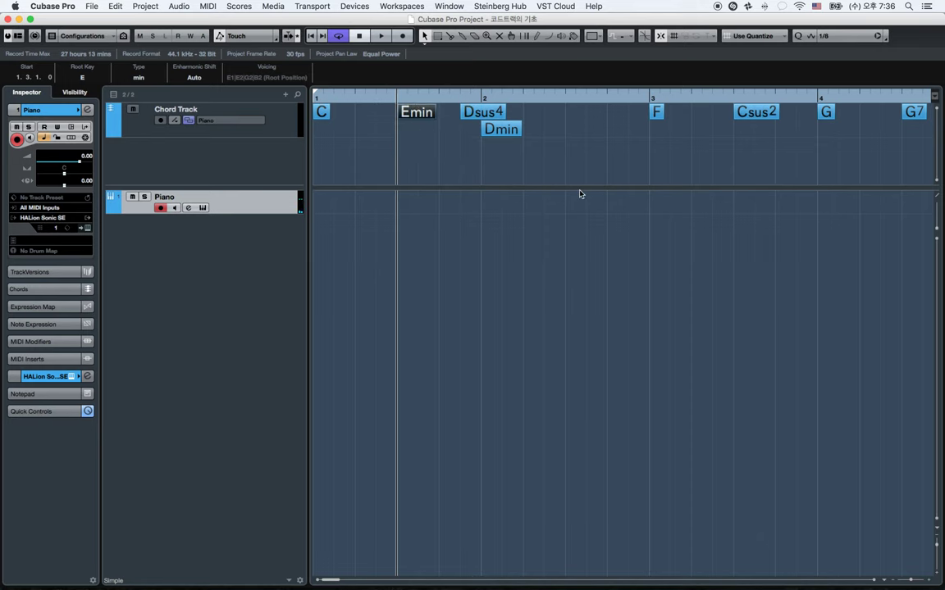
Step: Play the progression from the start to check it, and briefly select all of its chords
click(385, 155)
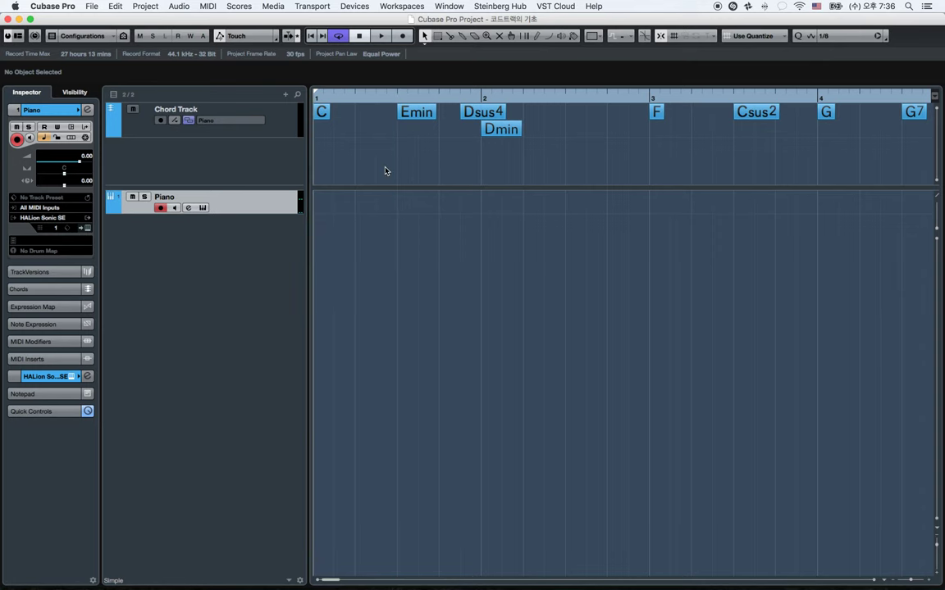
key(g)
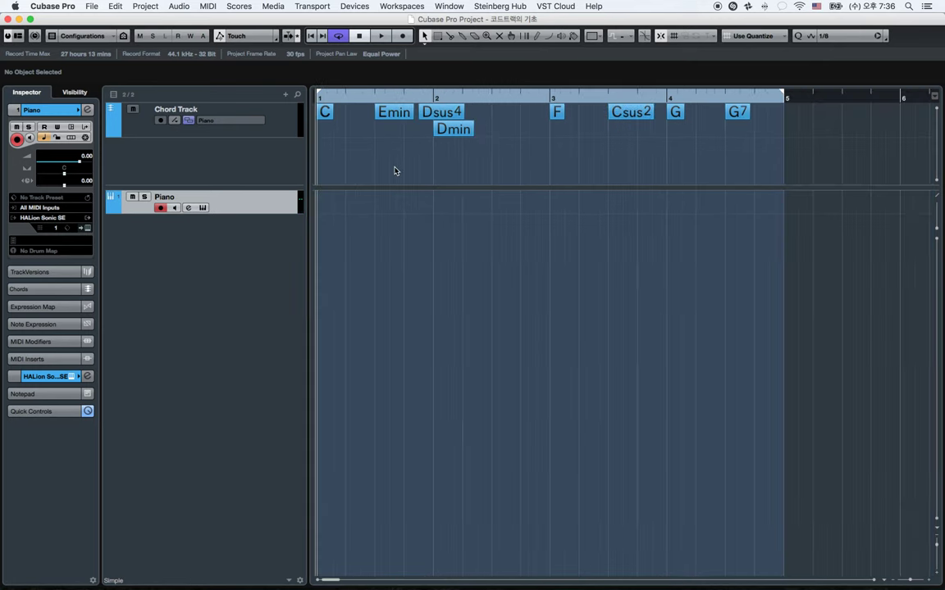
key(space)
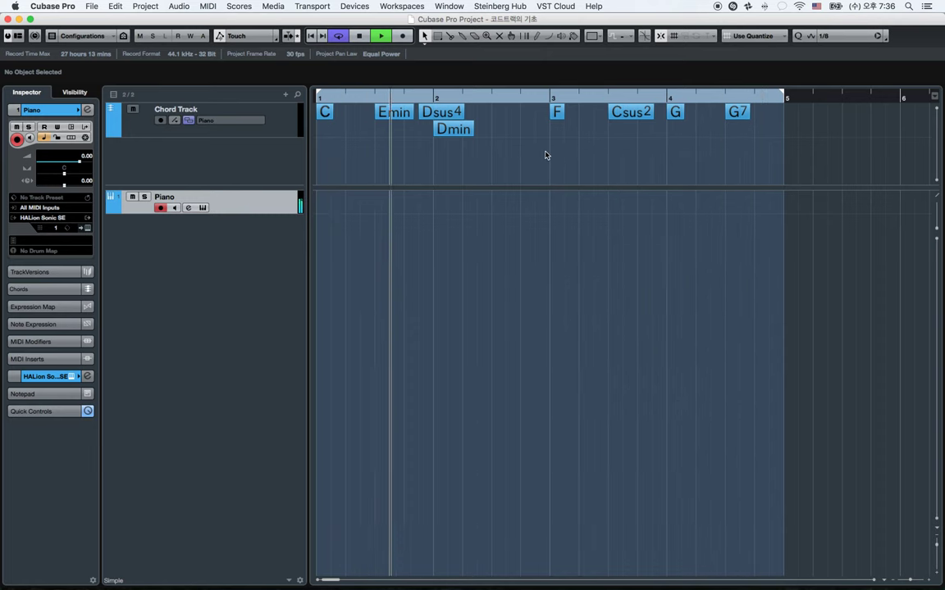
key(space)
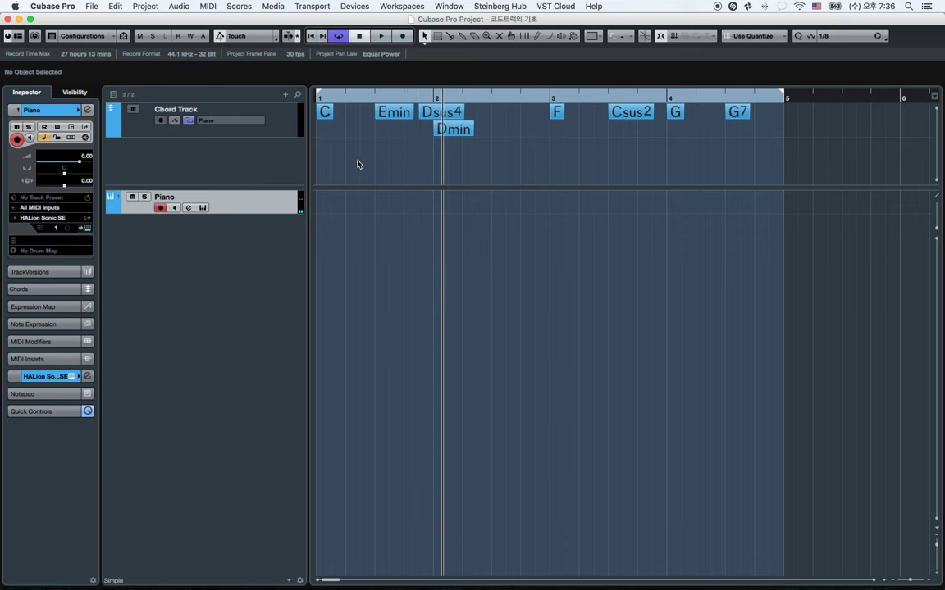
drag(759, 165, 318, 105)
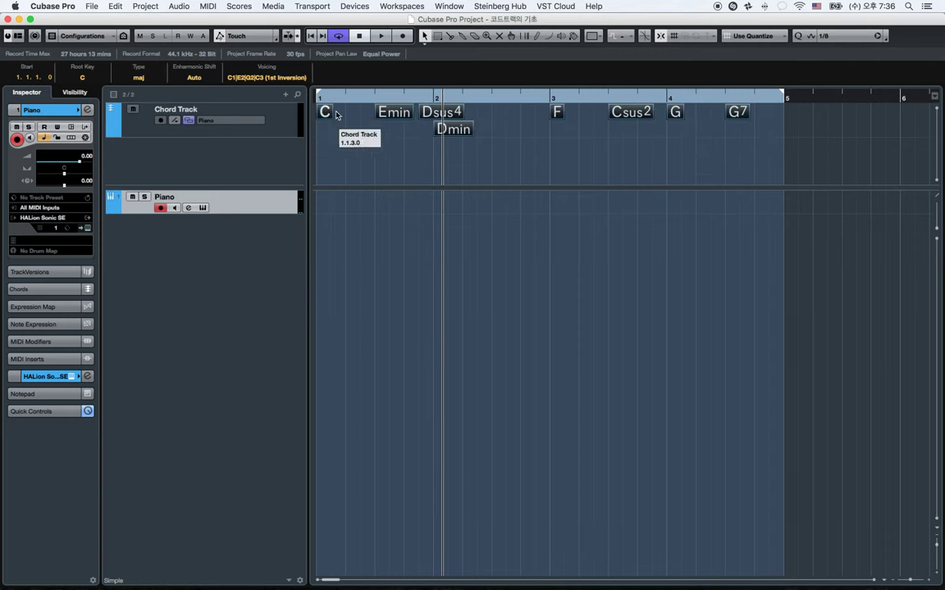
click(348, 140)
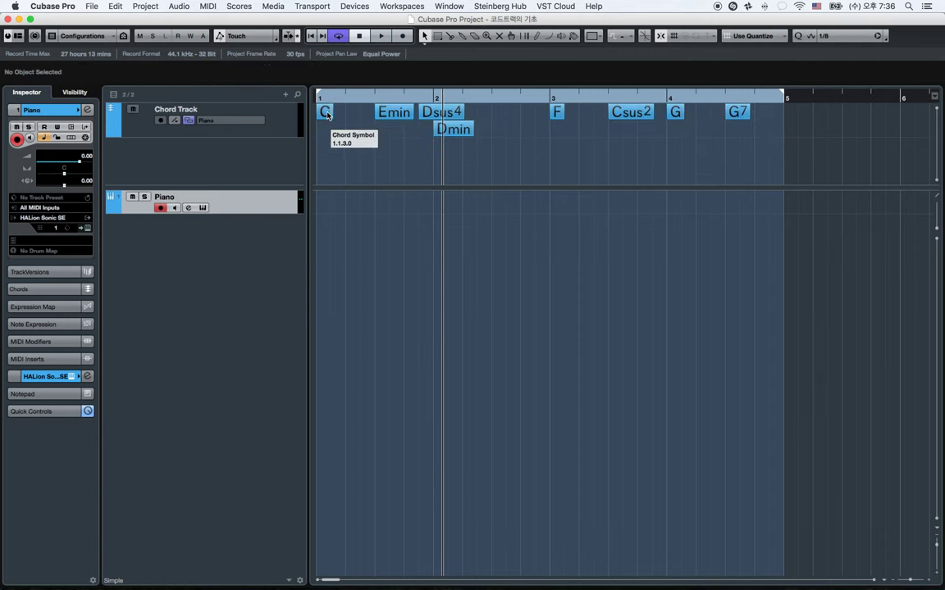
Step: Examine the voicing choices of the C chord and the chord track's voicing library and style options
click(325, 113)
click(251, 78)
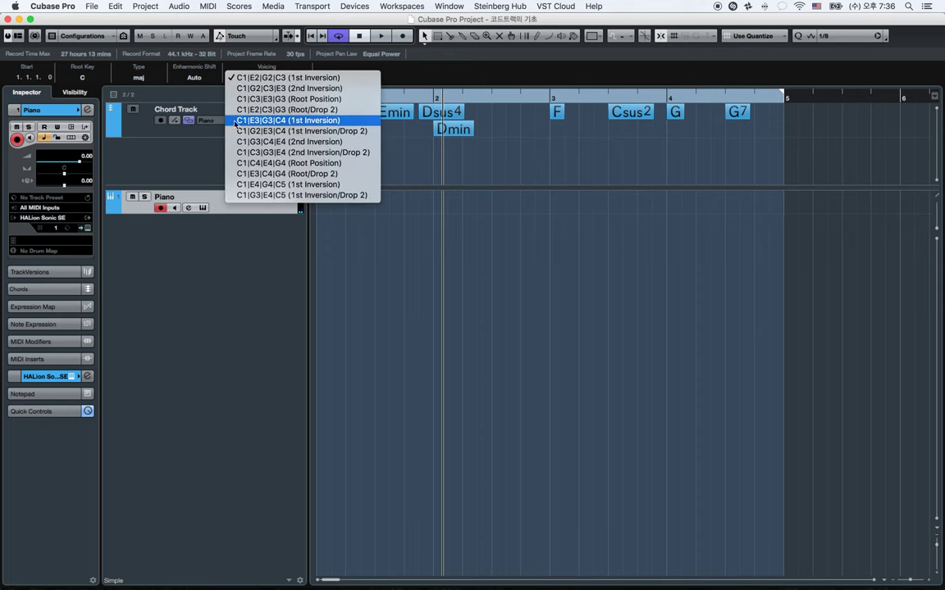
click(121, 136)
click(146, 129)
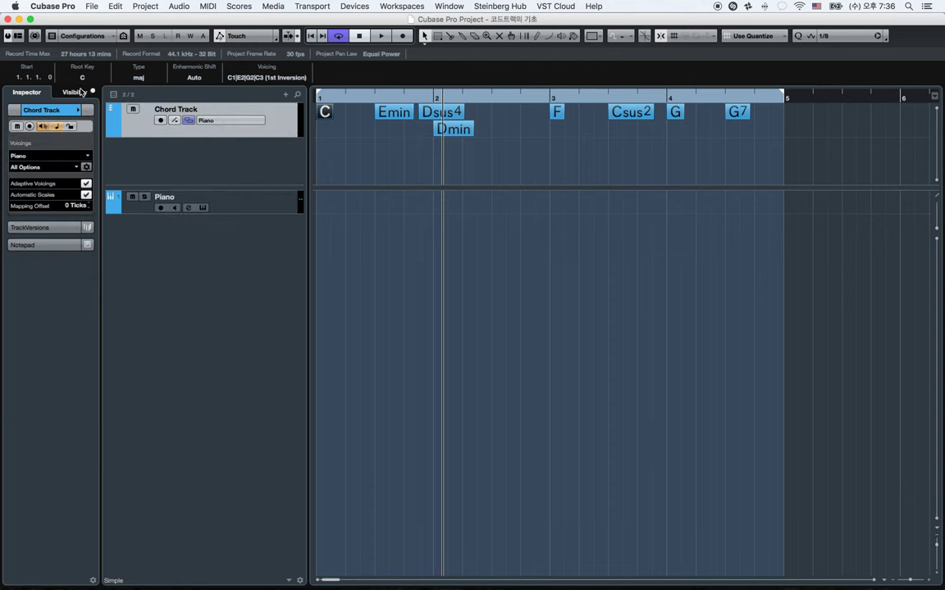
click(41, 168)
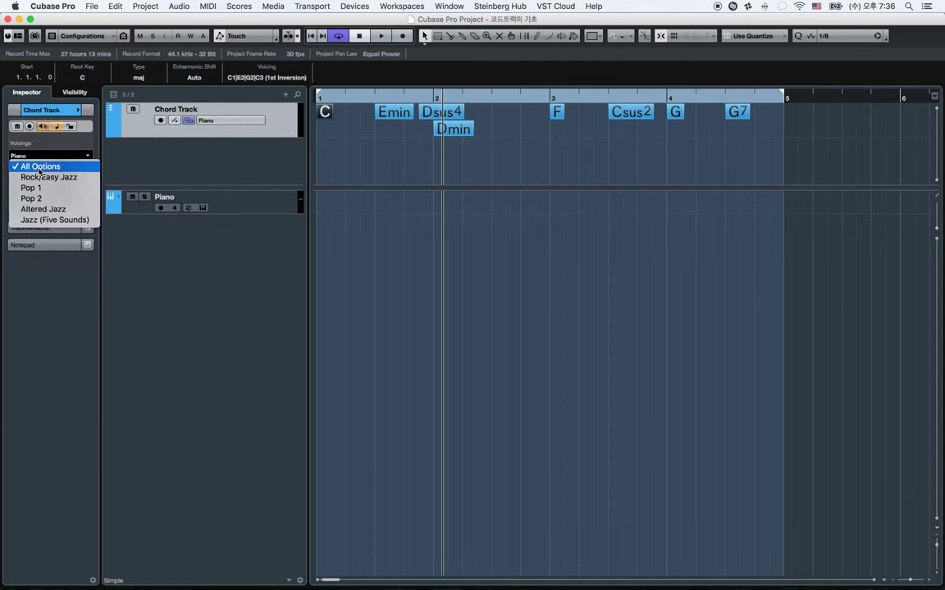
click(134, 166)
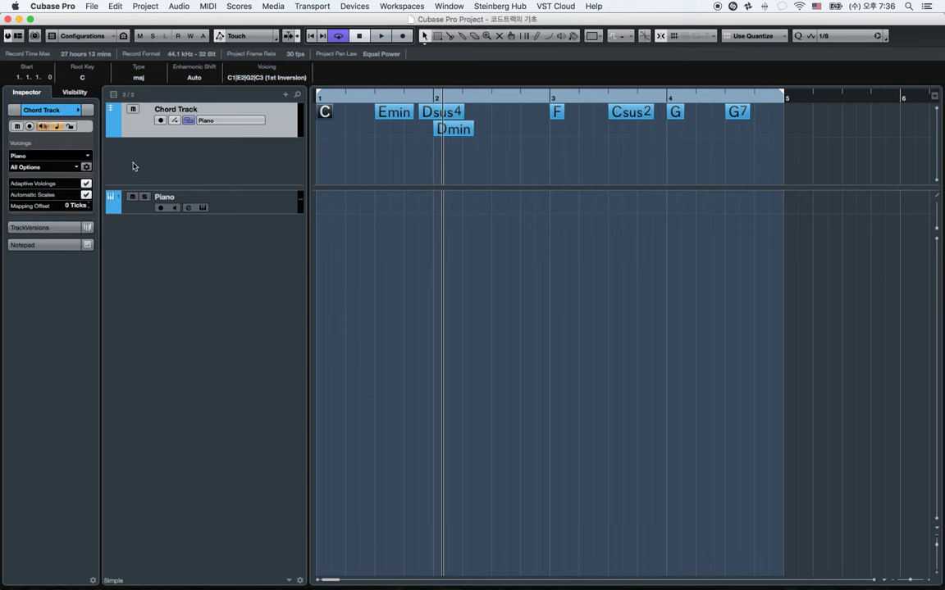
click(70, 157)
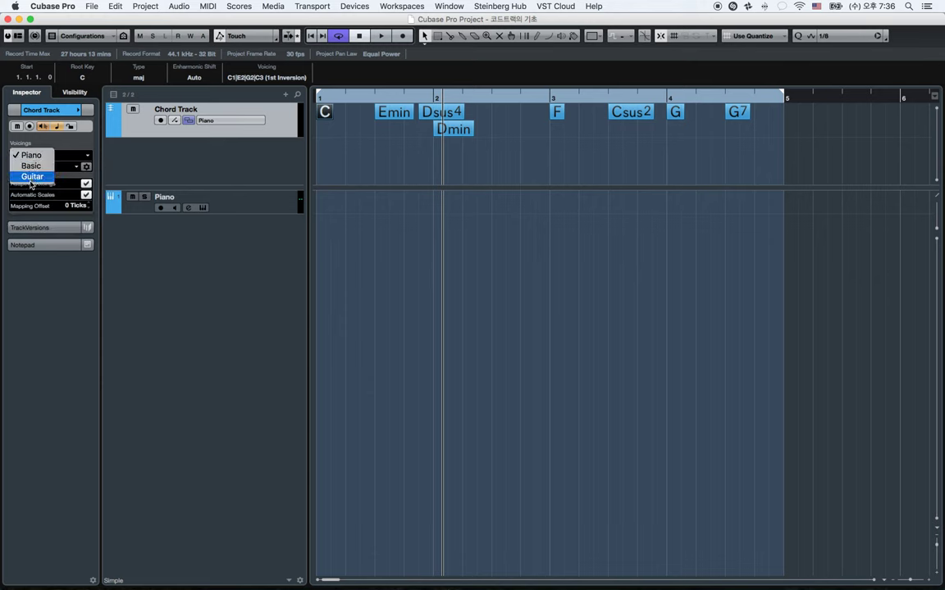
click(124, 142)
click(37, 164)
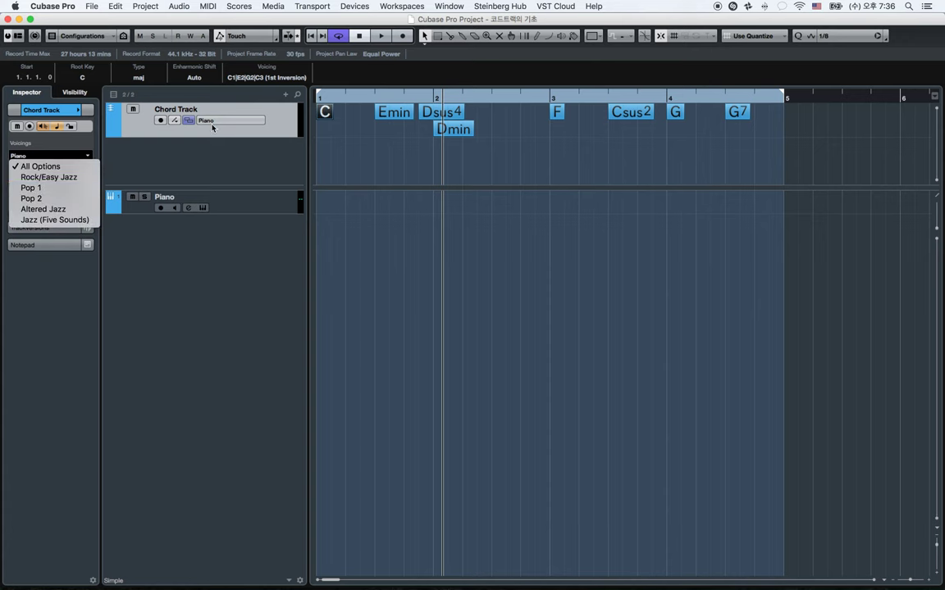
click(254, 138)
Step: Set the C chord's voicing to C1|C3|G3|E4 (2nd Inversion/Drop 2) and play the progression from the start
click(242, 75)
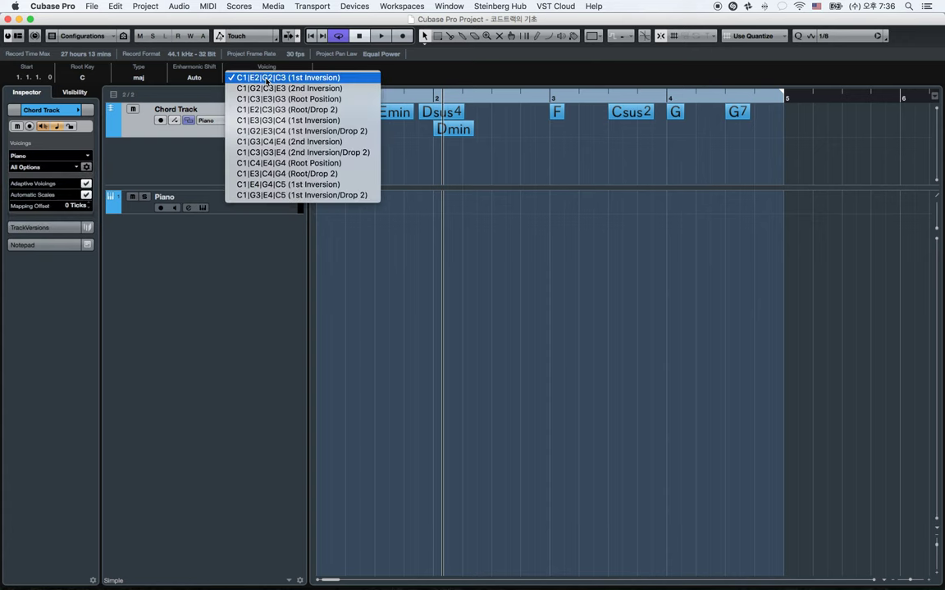
click(255, 153)
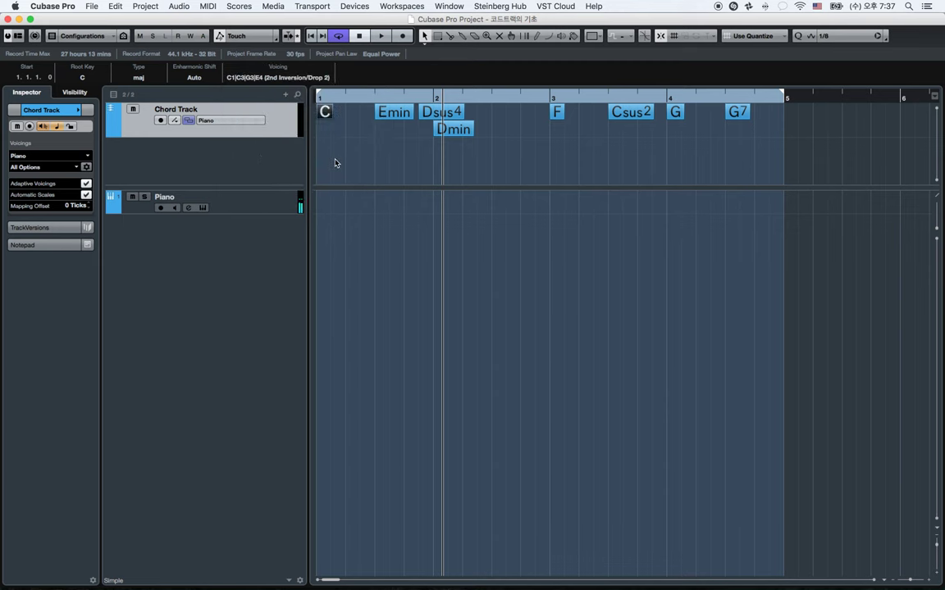
click(334, 162)
key(period)
key(space)
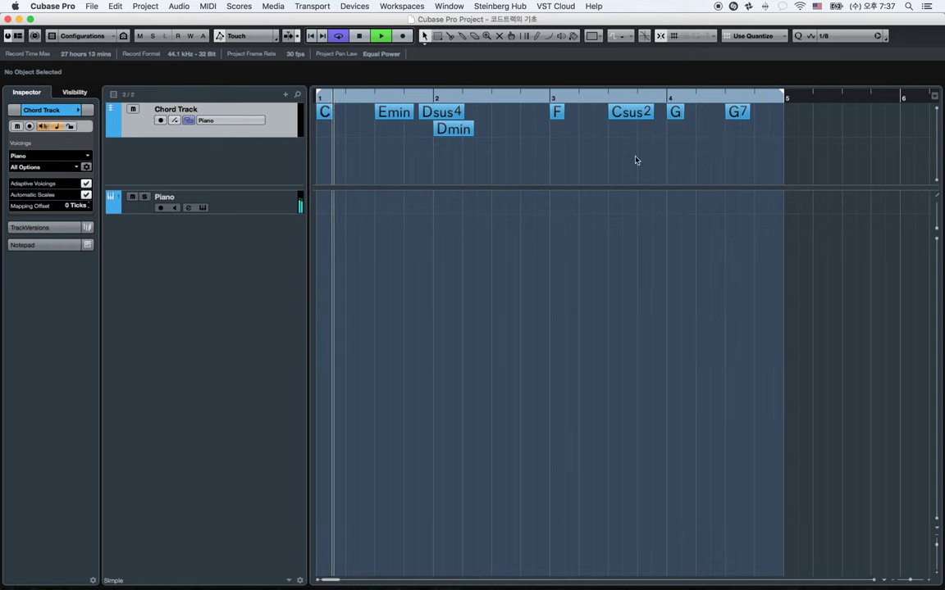
key(space)
Step: Convert all the chords into MIDI parts on the Piano track starting at bar 1, and enlarge that track's height
drag(763, 160, 325, 109)
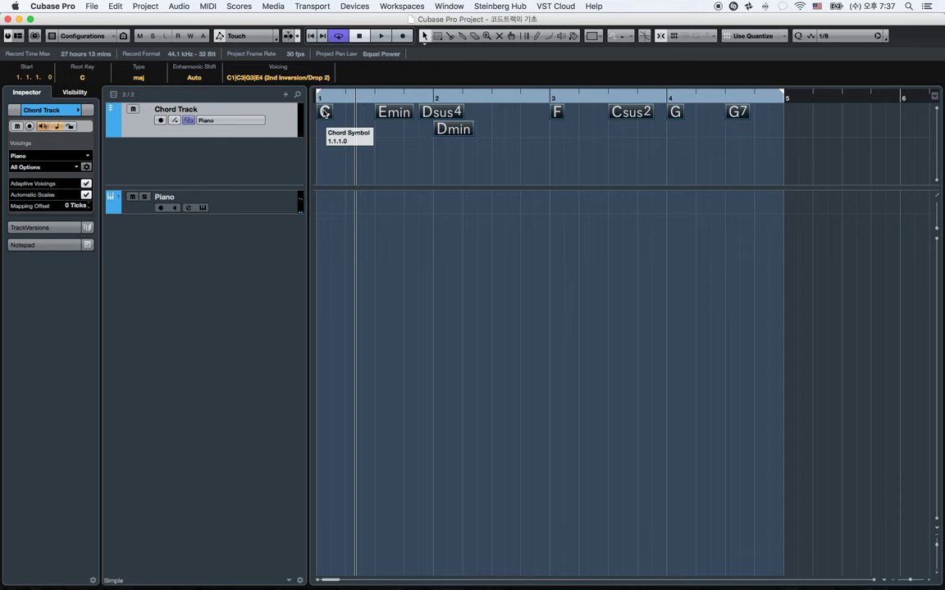
drag(320, 212, 330, 218)
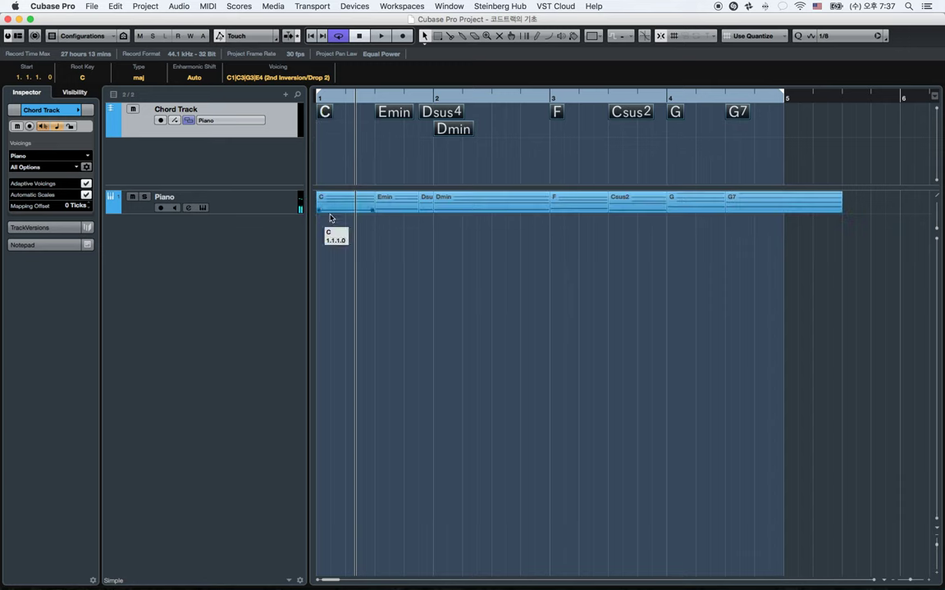
drag(258, 212, 254, 294)
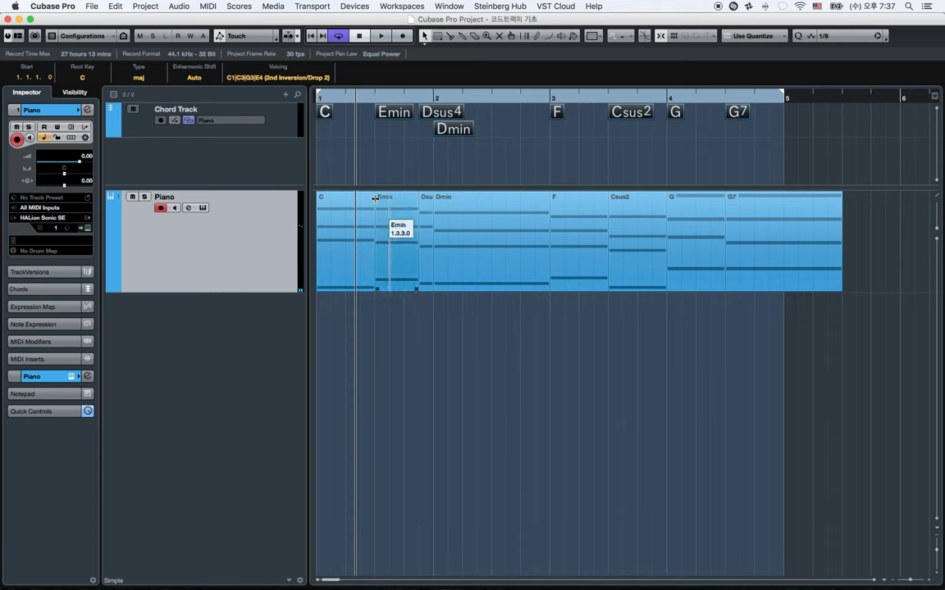
Step: Delete all the MIDI parts from the Piano track, keeping the chord track's chords
click(334, 134)
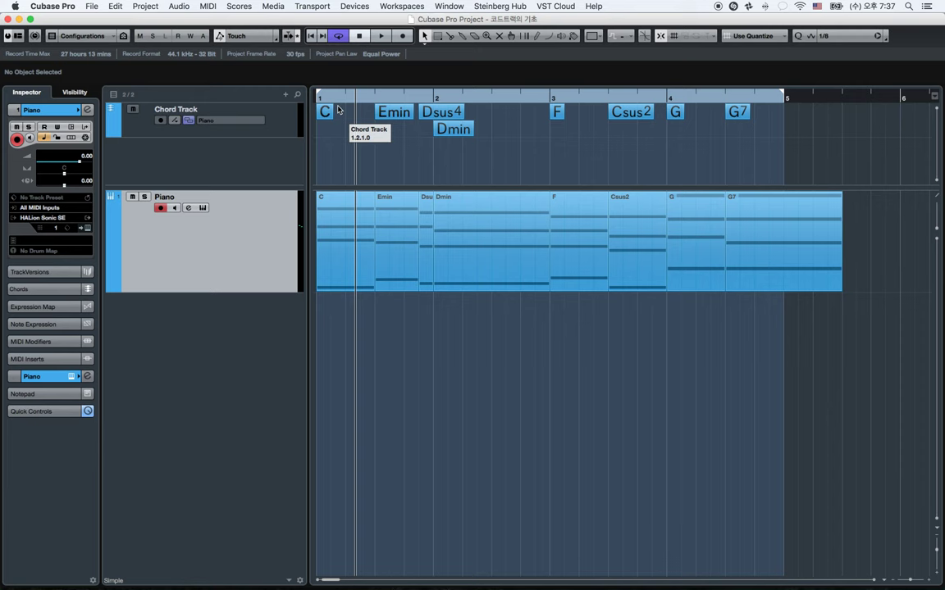
click(231, 131)
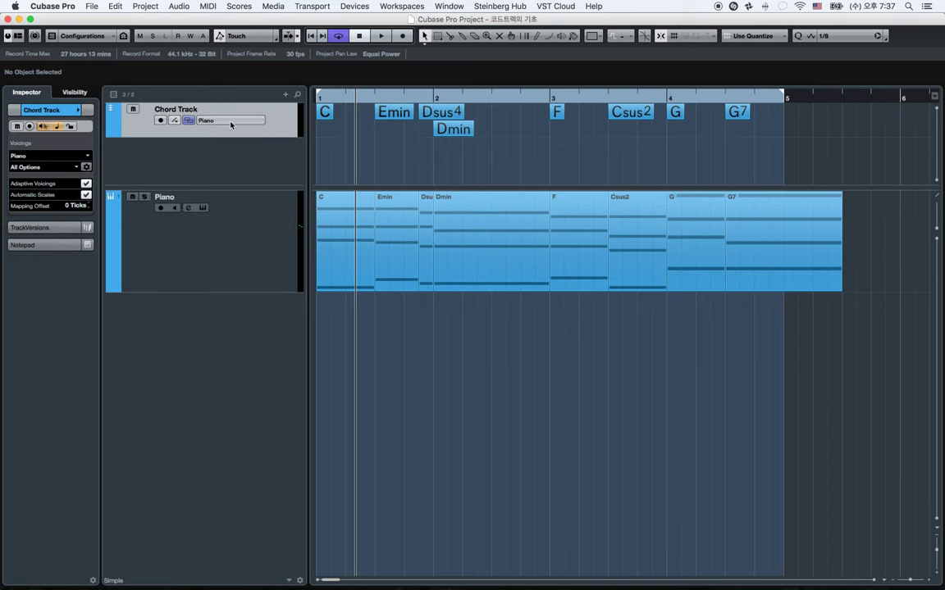
click(317, 100)
drag(795, 354, 285, 206)
key(Delete)
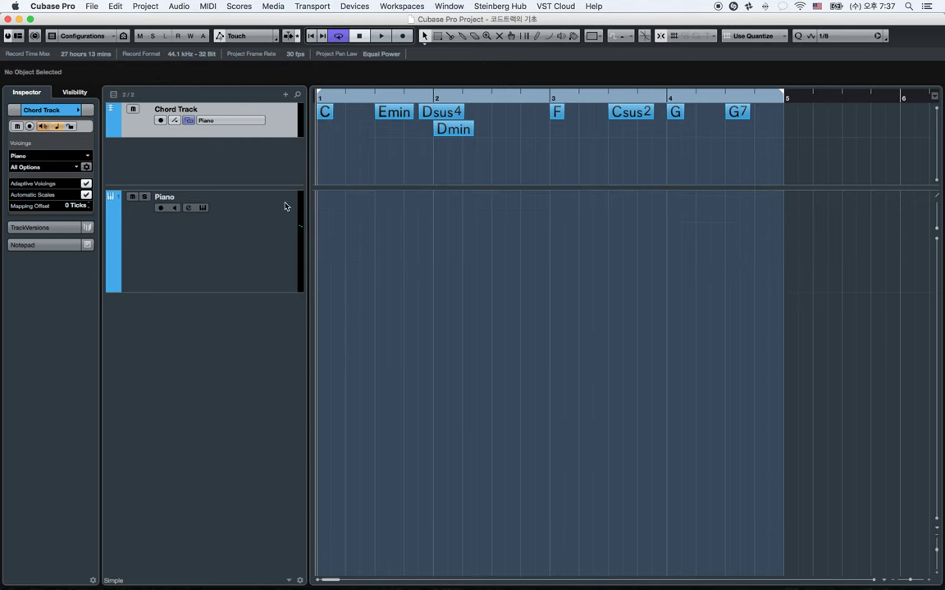
Step: Select the Piano track and play the chord track's progression through it
click(254, 240)
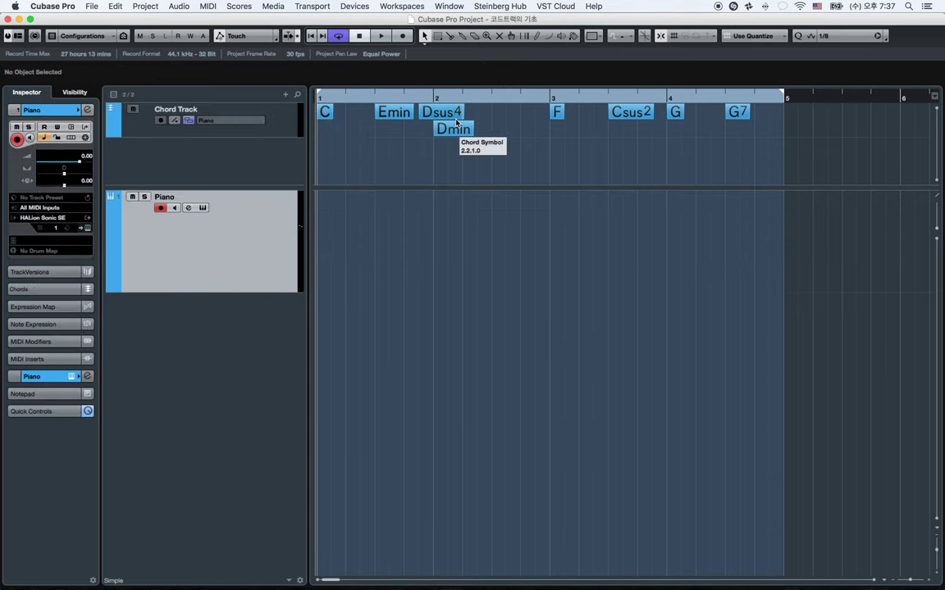
key(space)
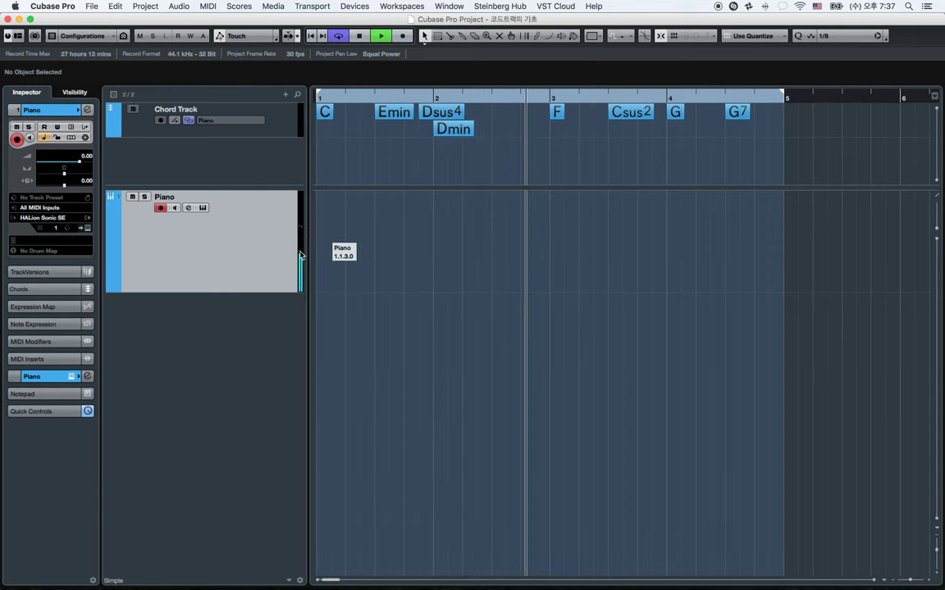
key(space)
Step: Put the MIDI parts of all chords back on the Piano track from bar 1, and inspect the C, Emin, Dsus4 and Dmin parts
key(super+v)
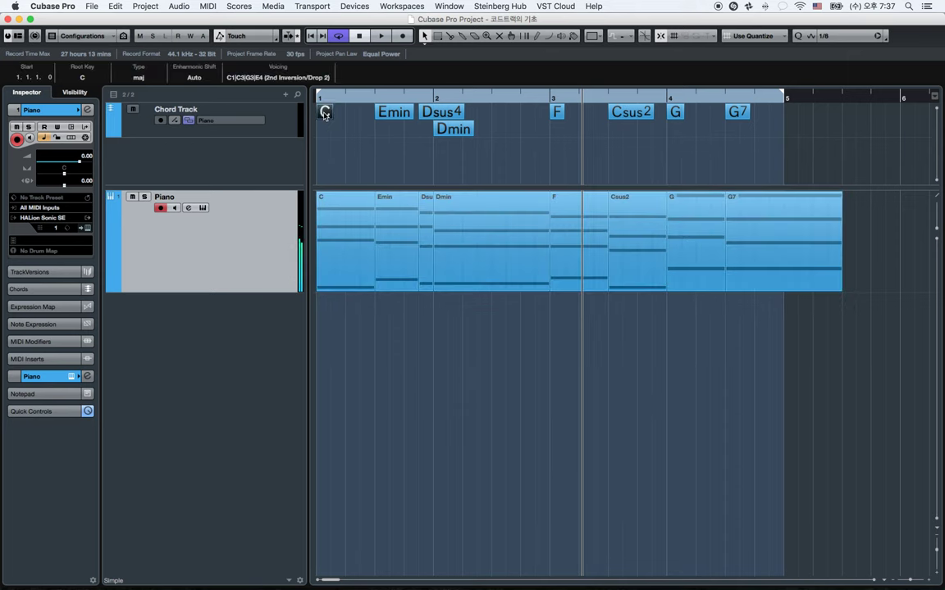
click(326, 241)
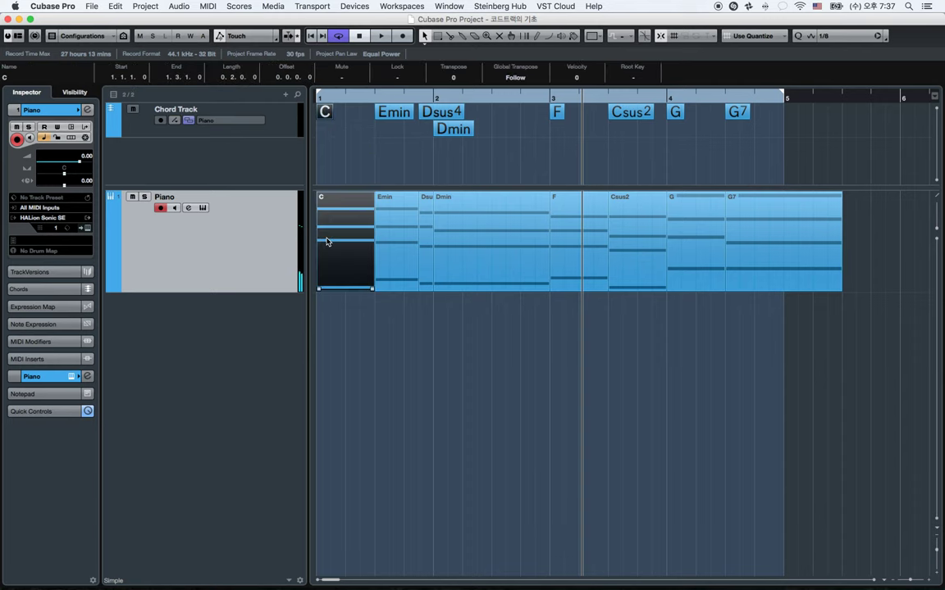
click(398, 239)
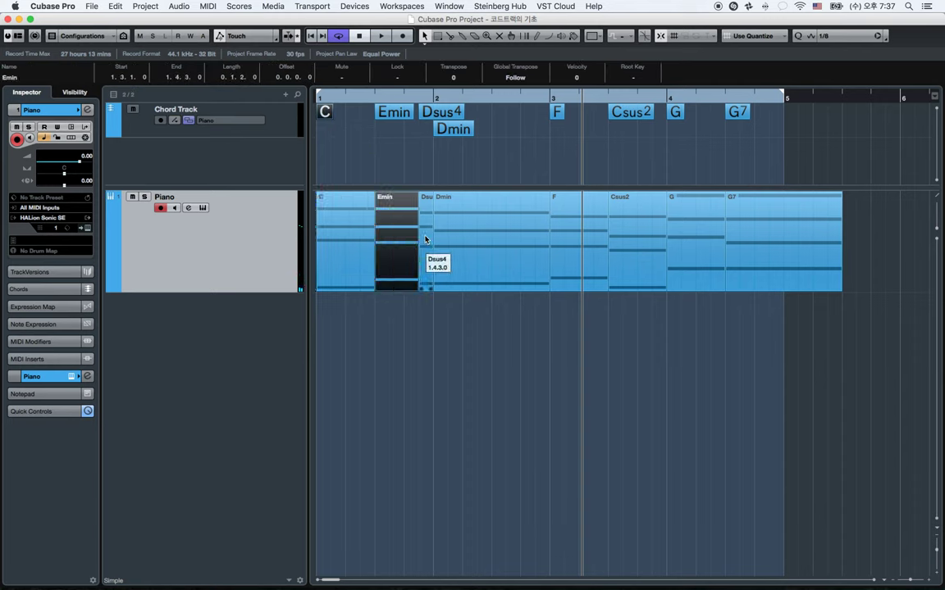
click(426, 239)
click(483, 244)
click(351, 156)
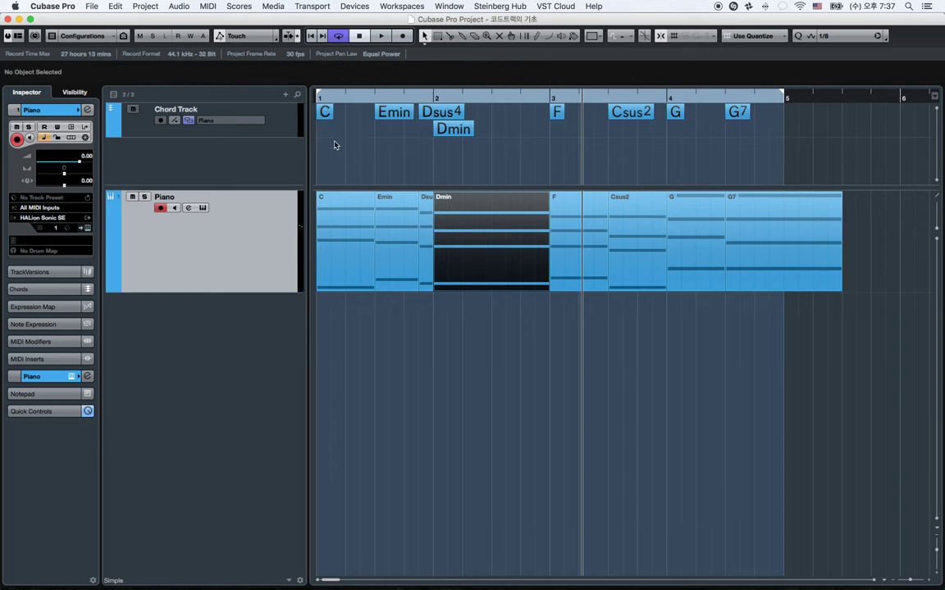
Step: Mute the chord track so that only the Piano track's MIDI parts sound
click(168, 116)
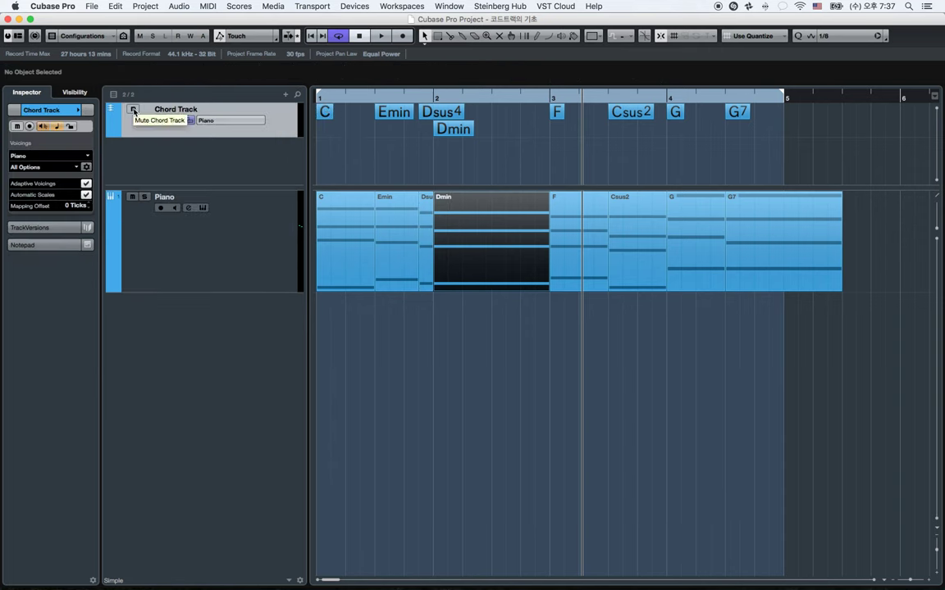
click(133, 110)
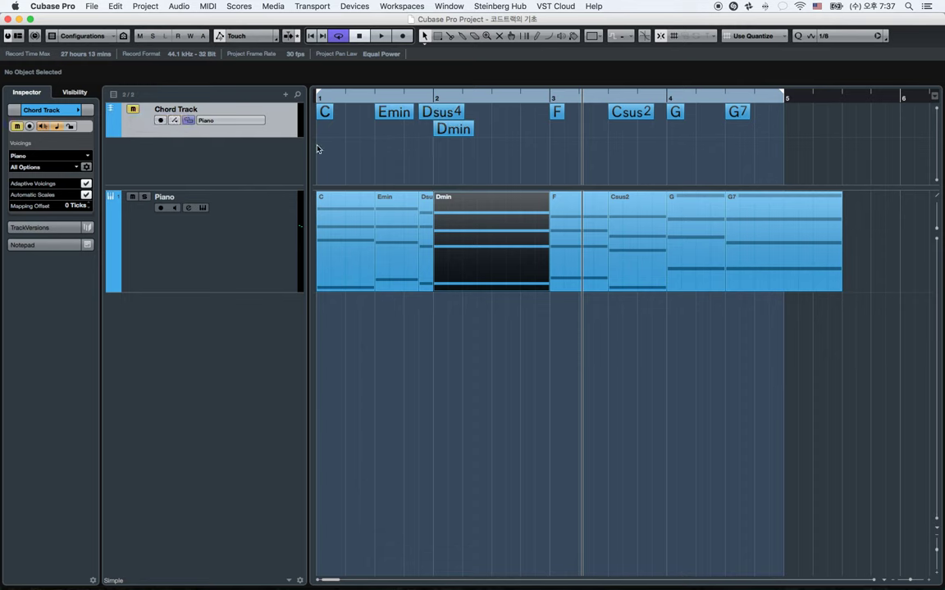
click(447, 337)
Step: Open the Piano track's C part in the Key Editor, zoom in on its notes and remove the CC 7 (Main Volume) controller lane
click(343, 245)
double_click(343, 245)
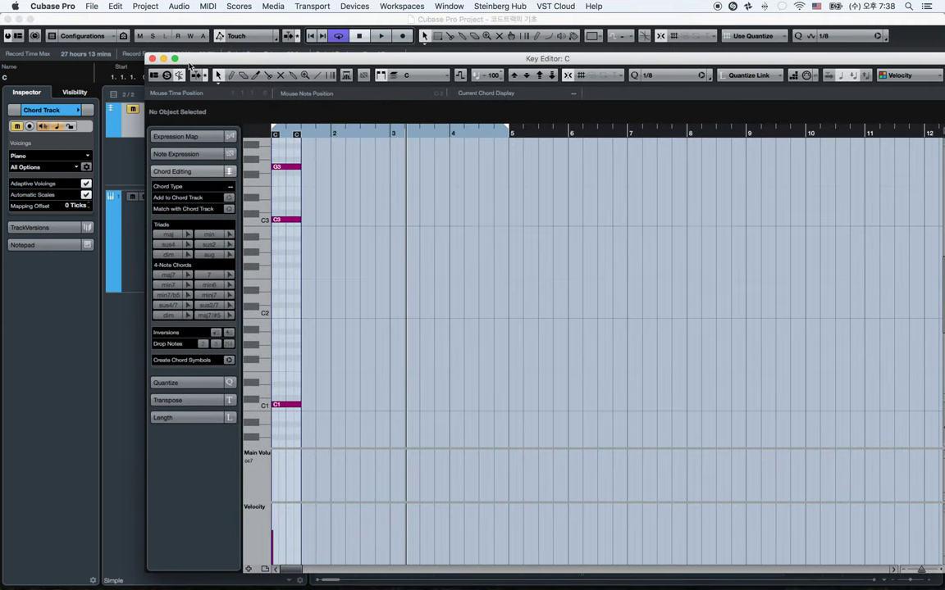
drag(332, 136, 420, 258)
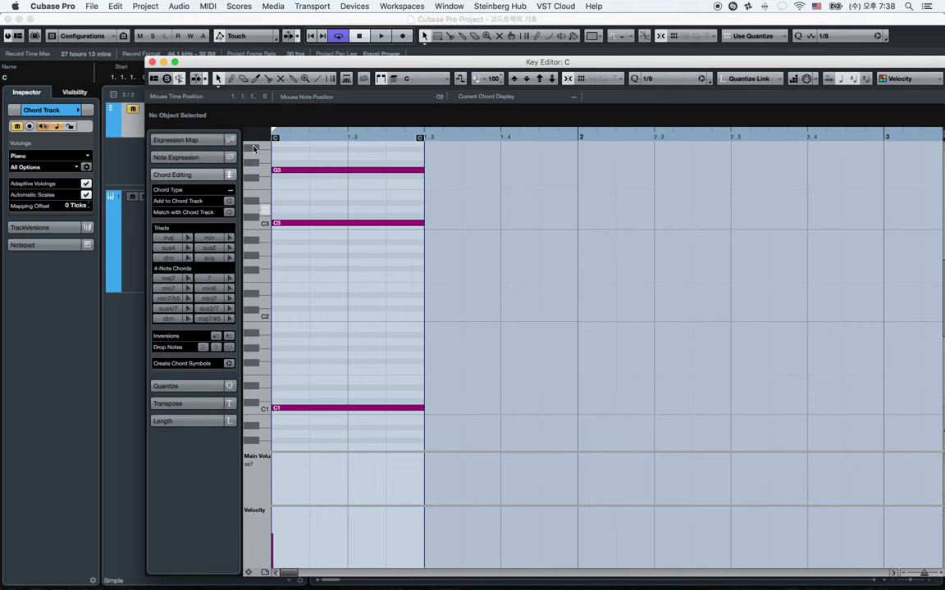
click(267, 457)
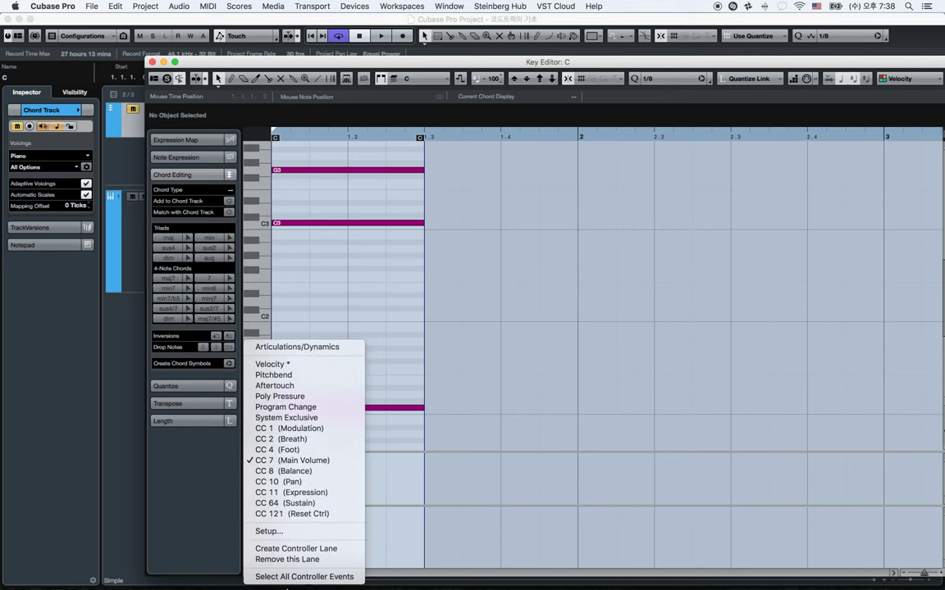
click(284, 560)
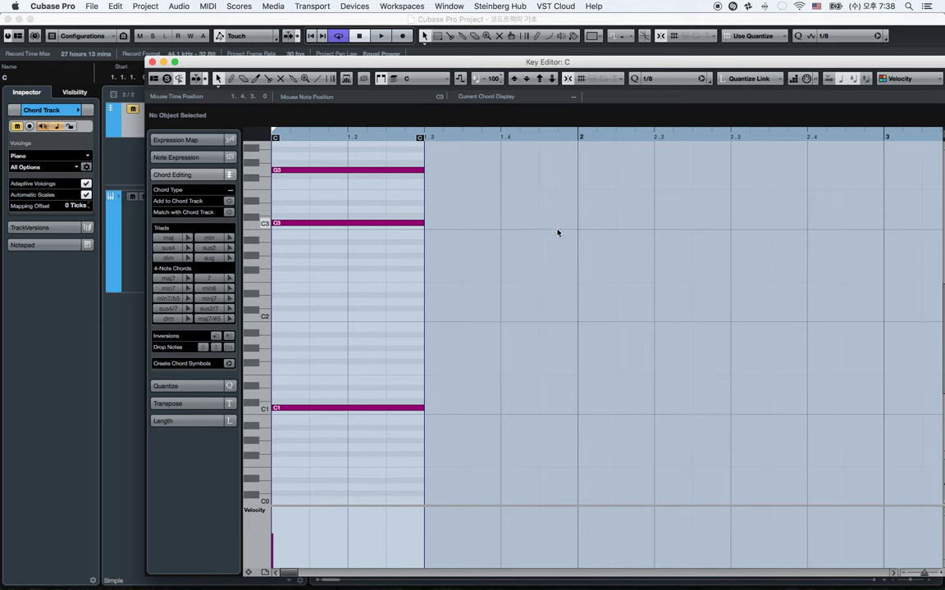
key(Return)
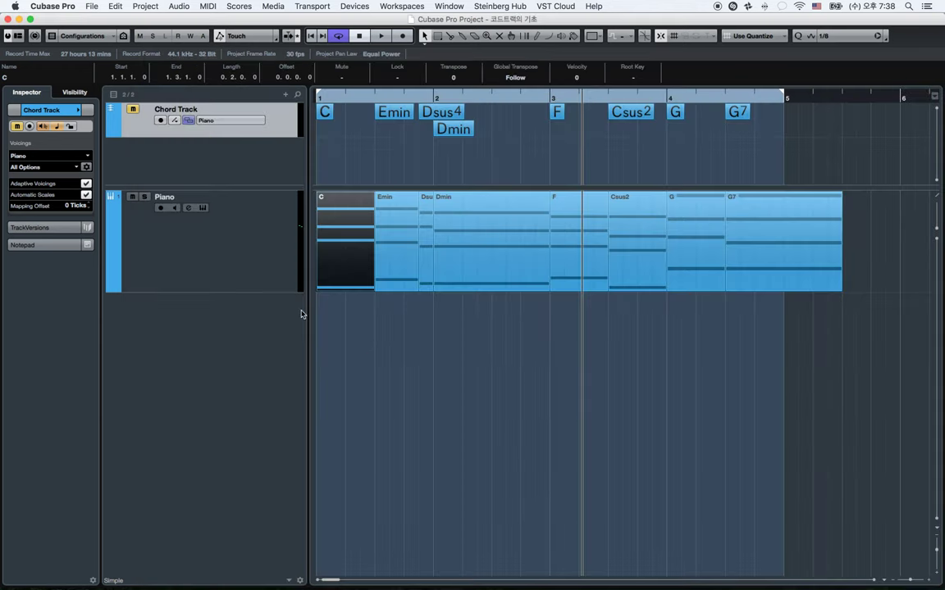
Step: Play the Piano track's MIDI parts from the start with the chord track muted
click(363, 329)
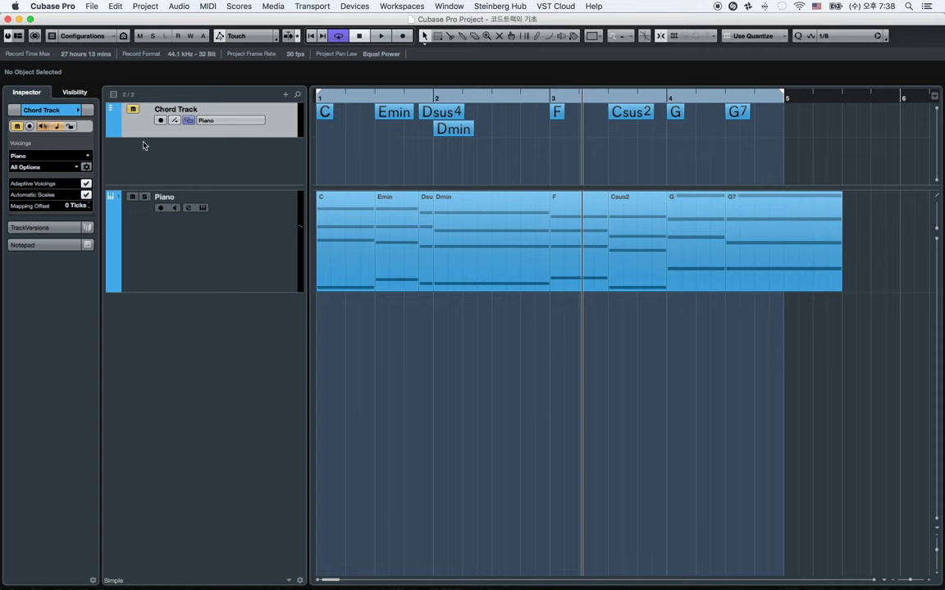
key(space)
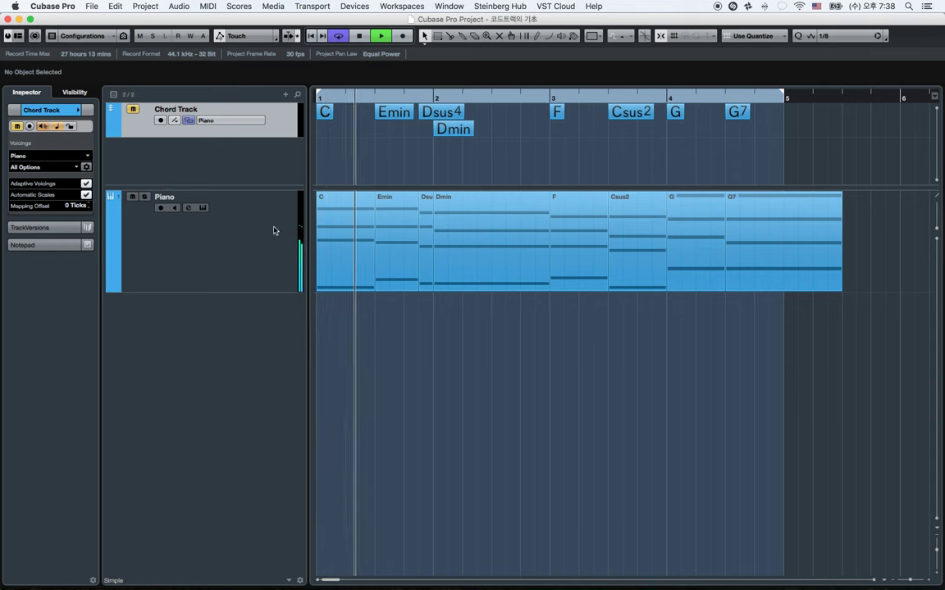
key(space)
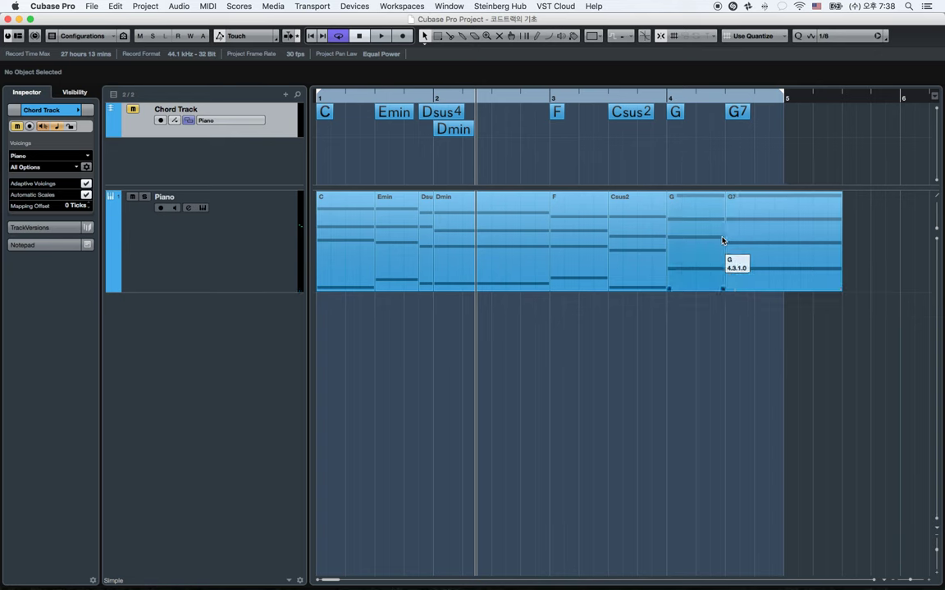
Step: Shorten the G7 part to end at bar 5 and trim its four notes to end at 5.1.1.0
drag(838, 289, 783, 290)
double_click(768, 257)
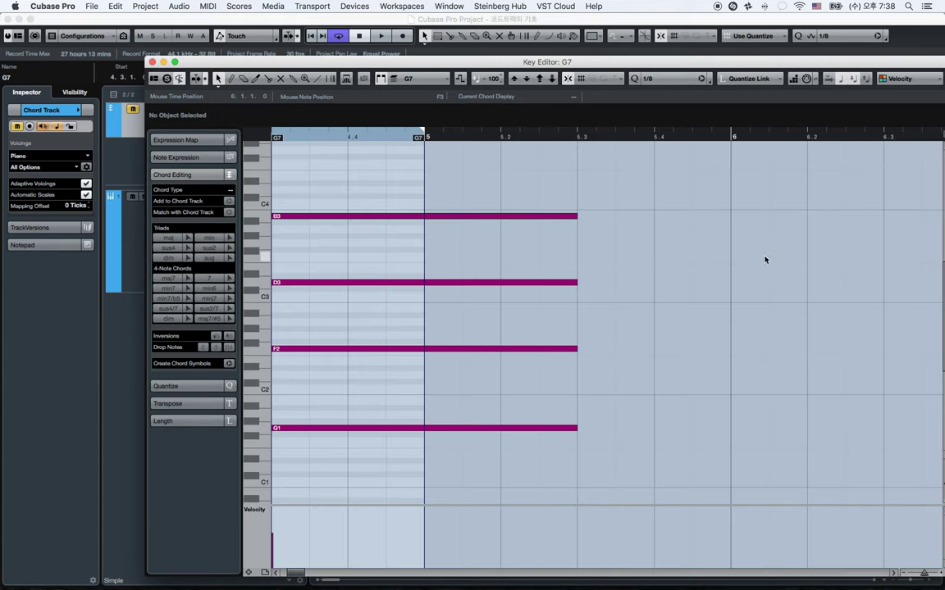
drag(468, 179, 567, 453)
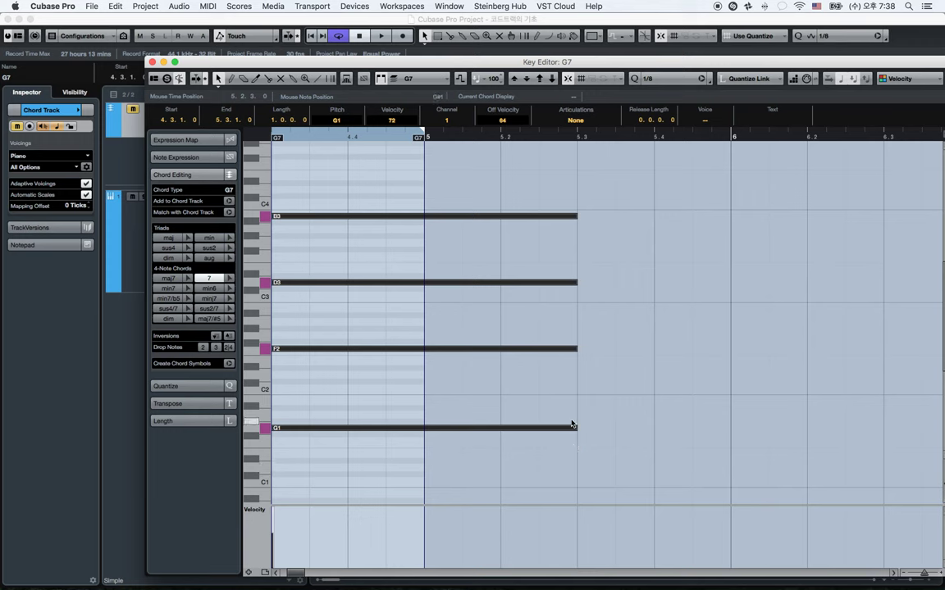
drag(576, 428, 423, 431)
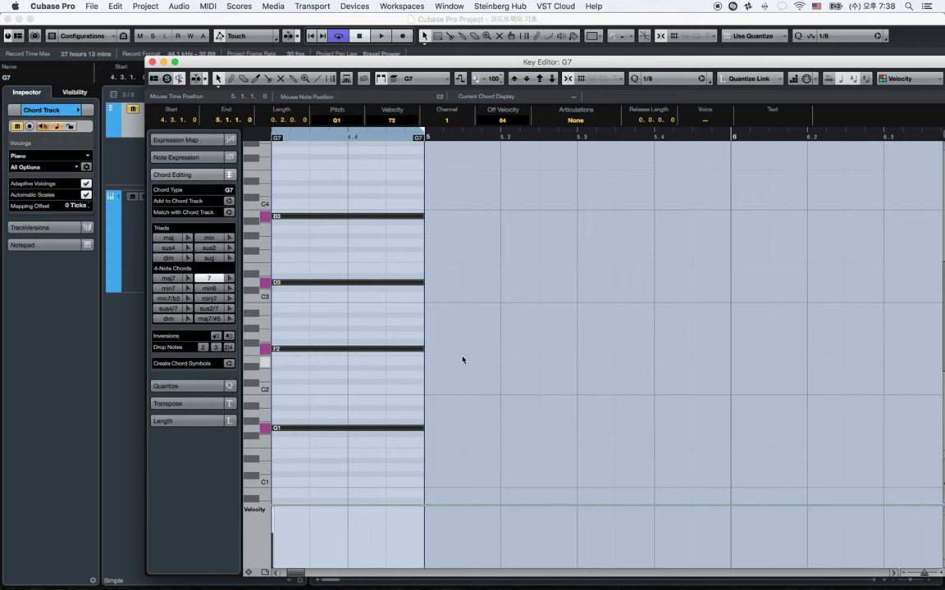
scroll(464, 361, left, 6)
scroll(484, 360, right, 5)
click(507, 385)
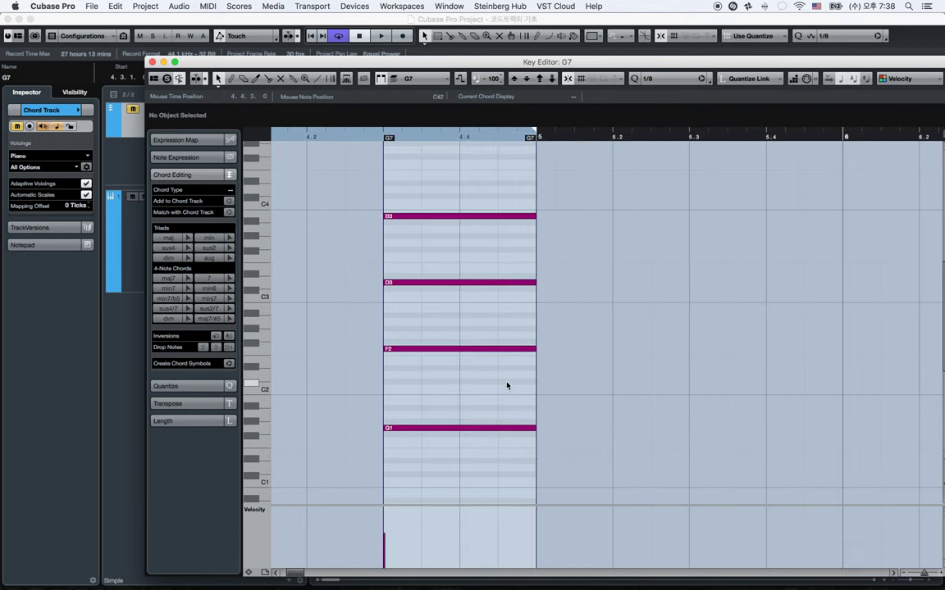
key(Return)
Step: Play back the progression with the Piano track selected to check the shortened G7 ending
click(507, 385)
key(space)
click(261, 259)
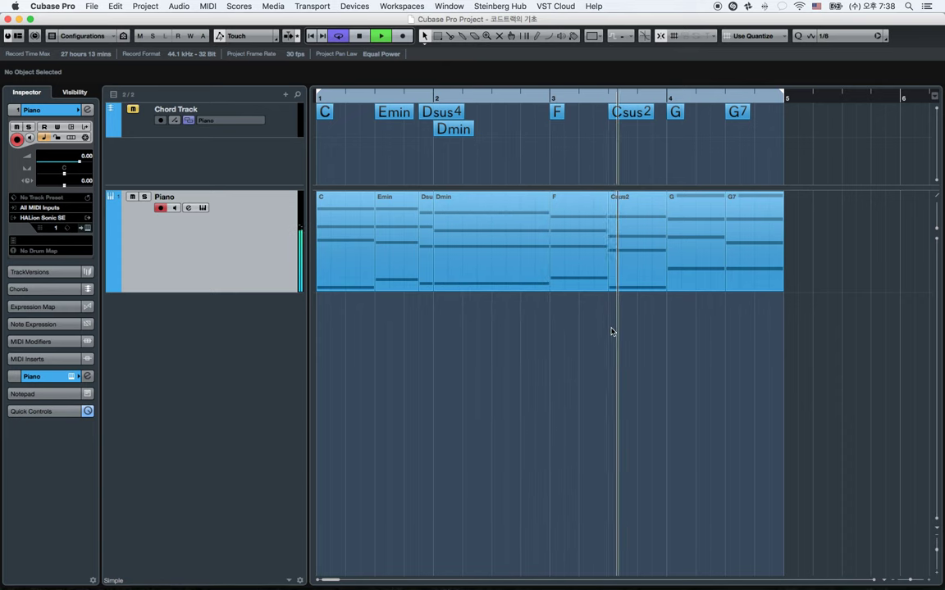
Step: Raise the D3 note in the Csus2 part to E3 in the Key Editor
click(627, 251)
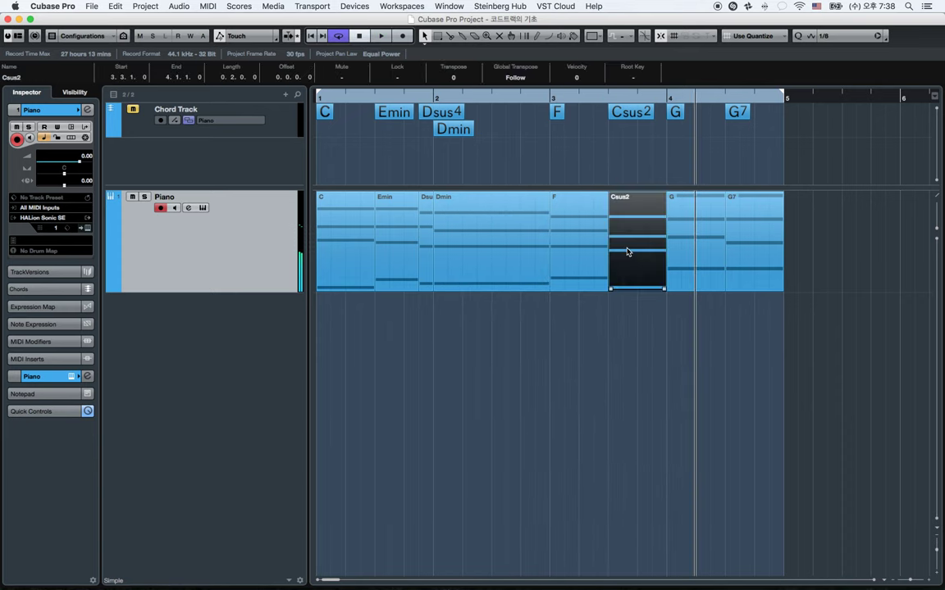
double_click(627, 252)
scroll(467, 345, left, 3)
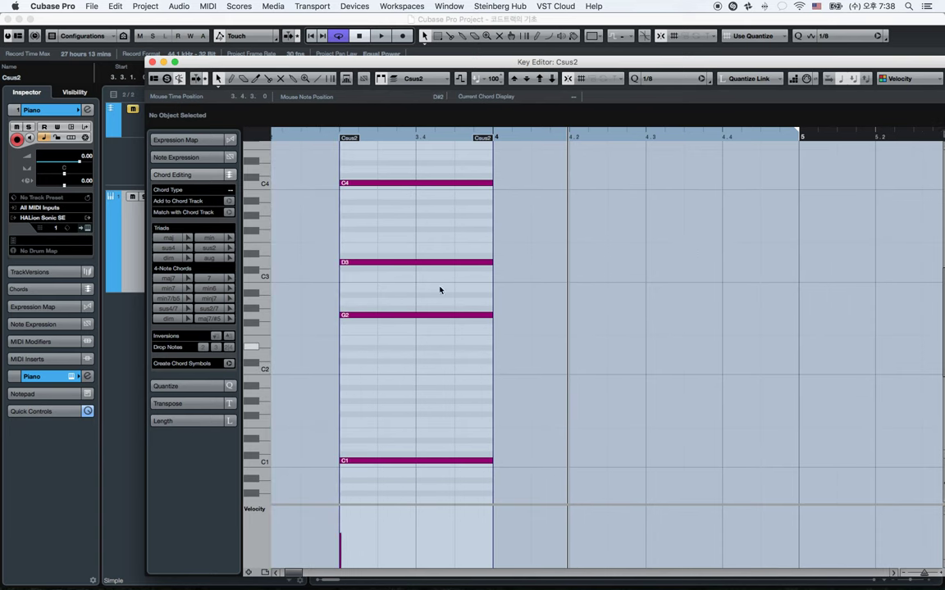
click(405, 262)
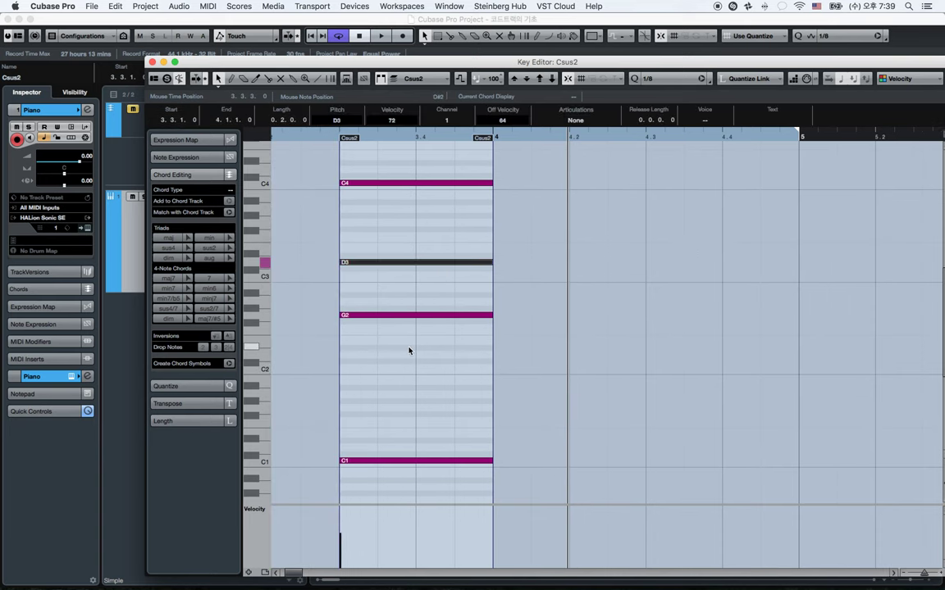
key(Up)
key(Up)
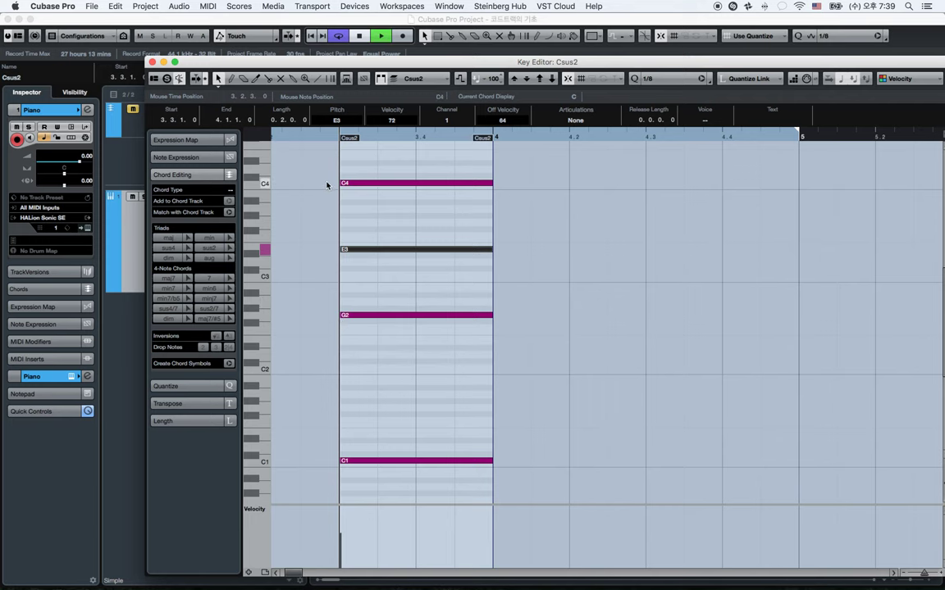
key(Return)
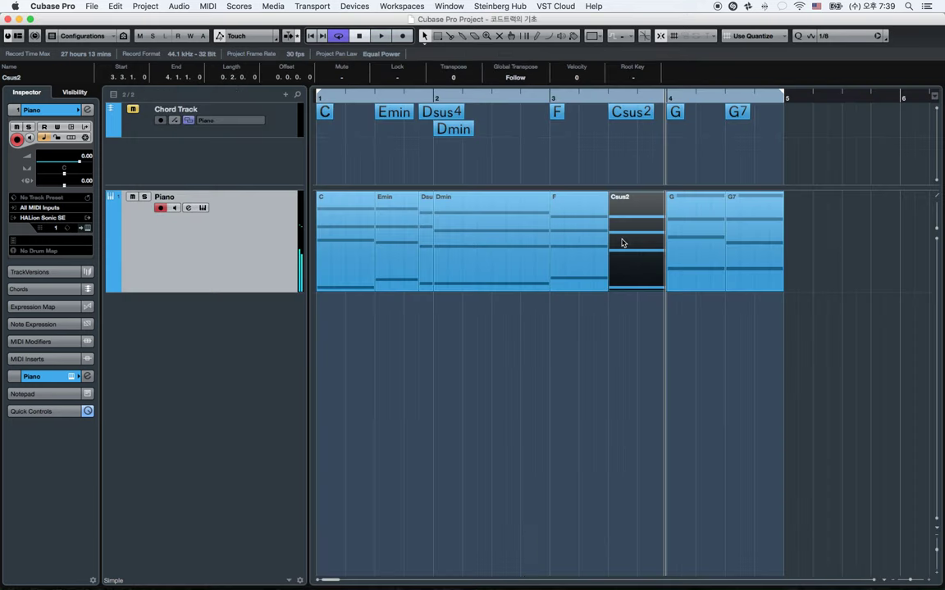
Step: Deselect the parts and play the progression to hear the edited Csus2 part
click(564, 298)
click(549, 100)
key(space)
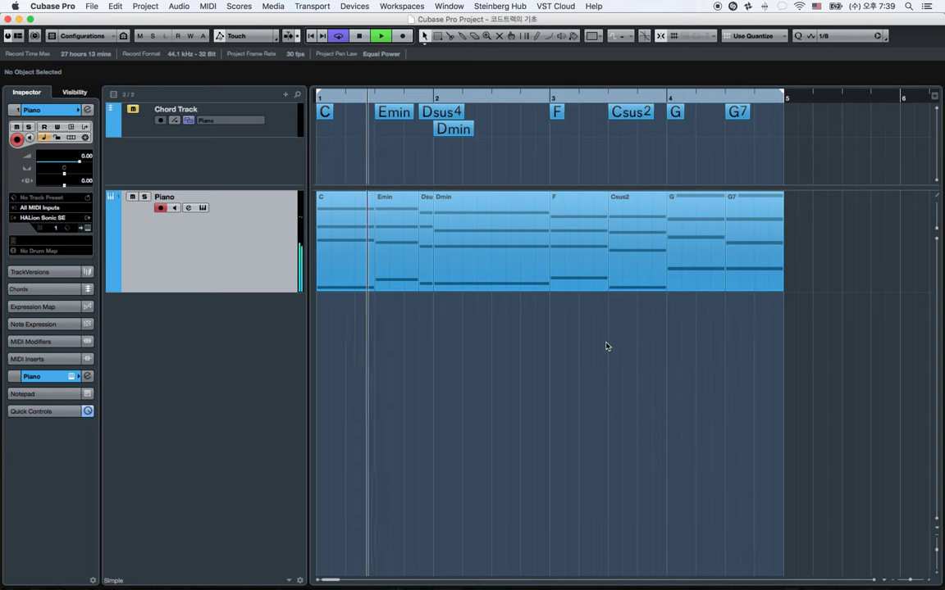
key(space)
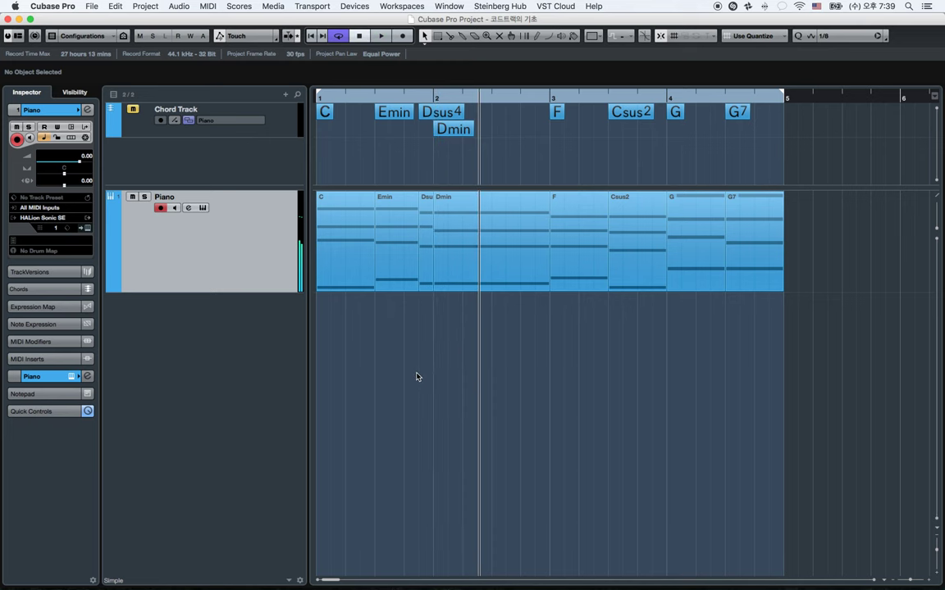
Step: Open the C part in the Key Editor and set the quantize value to 1/16
double_click(348, 250)
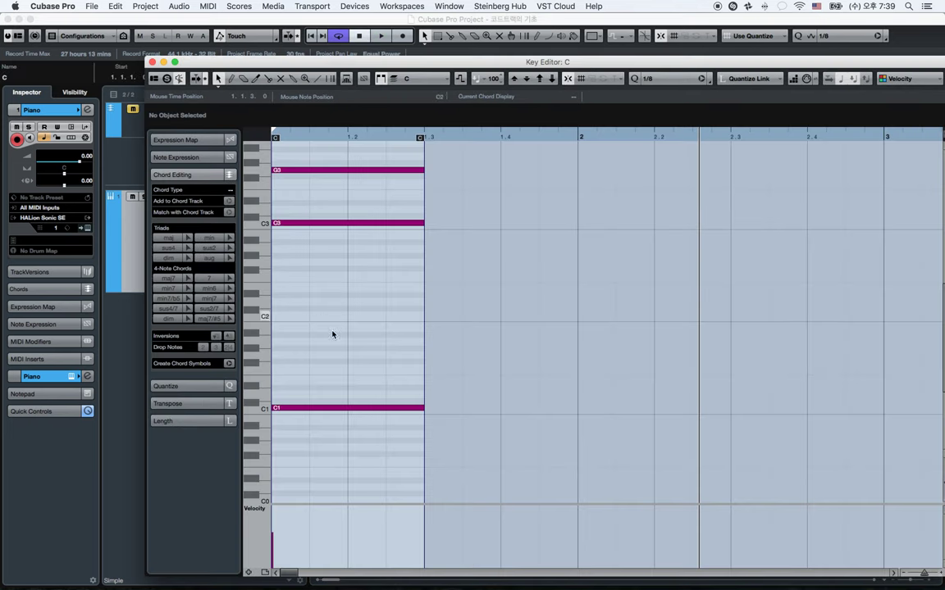
click(668, 78)
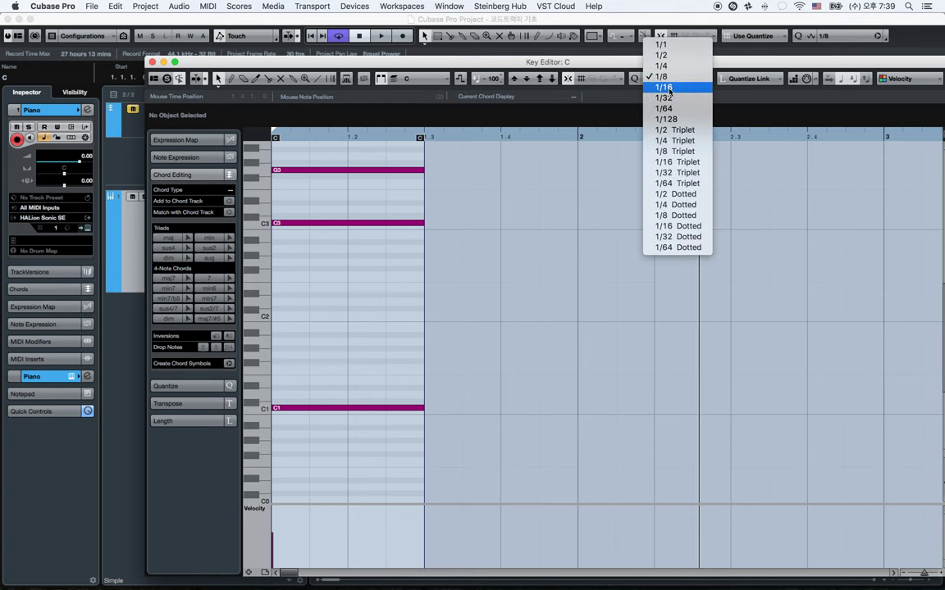
click(664, 77)
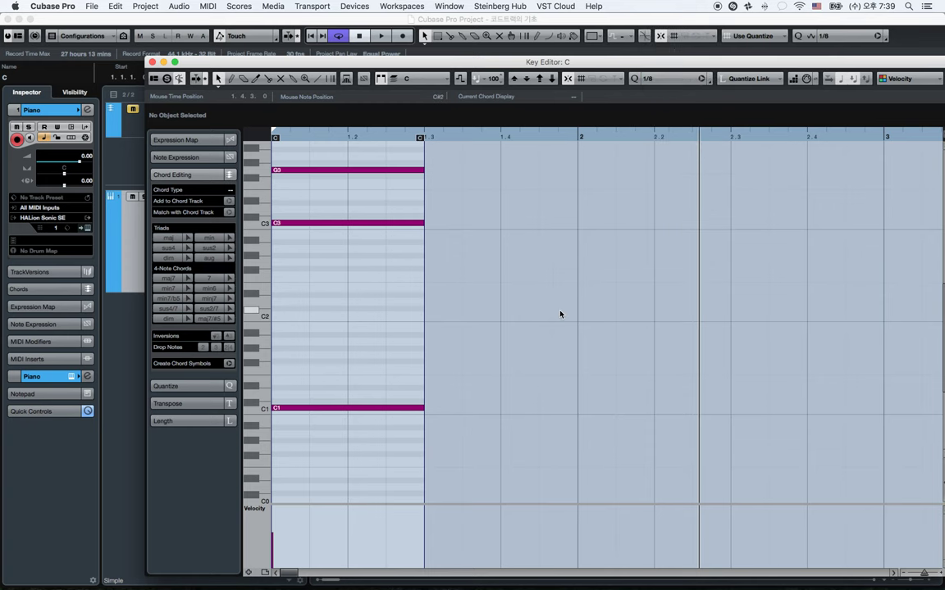
click(681, 76)
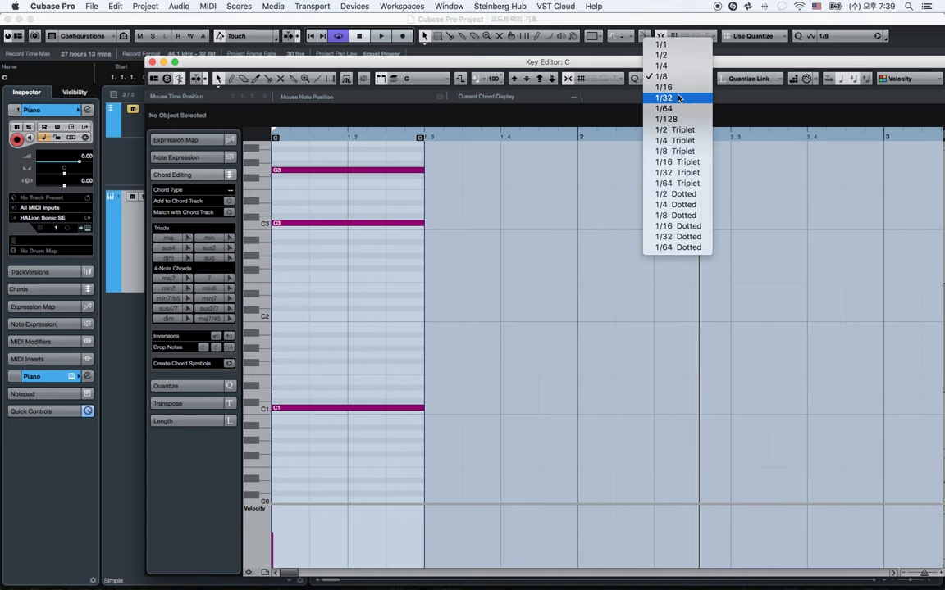
click(668, 82)
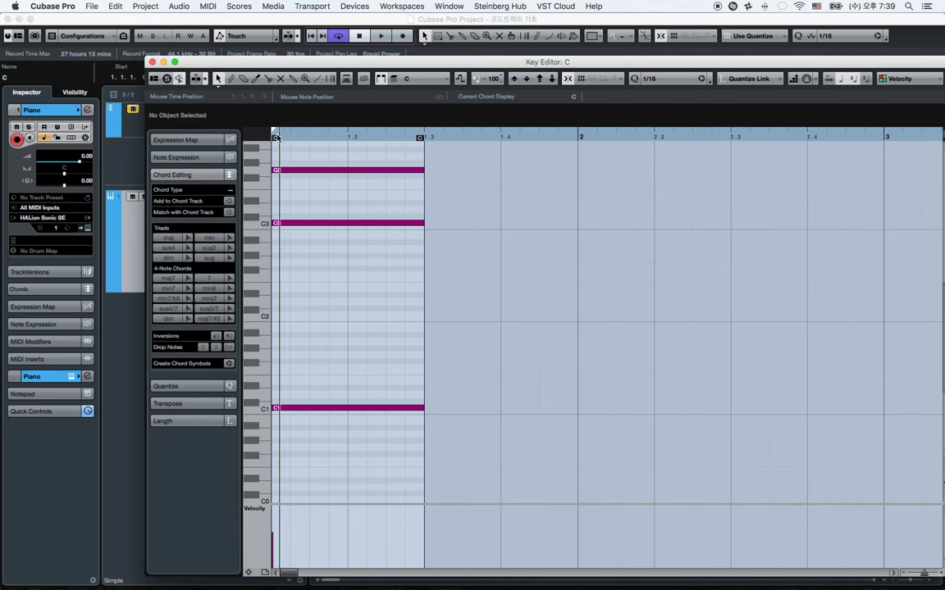
Step: Move the starts of the C part's C3, G3 and E4 notes to 1.1.2, 1.1.3 and 1.1.4, keeping their ends, for an arpeggio
scroll(344, 261, up, 2)
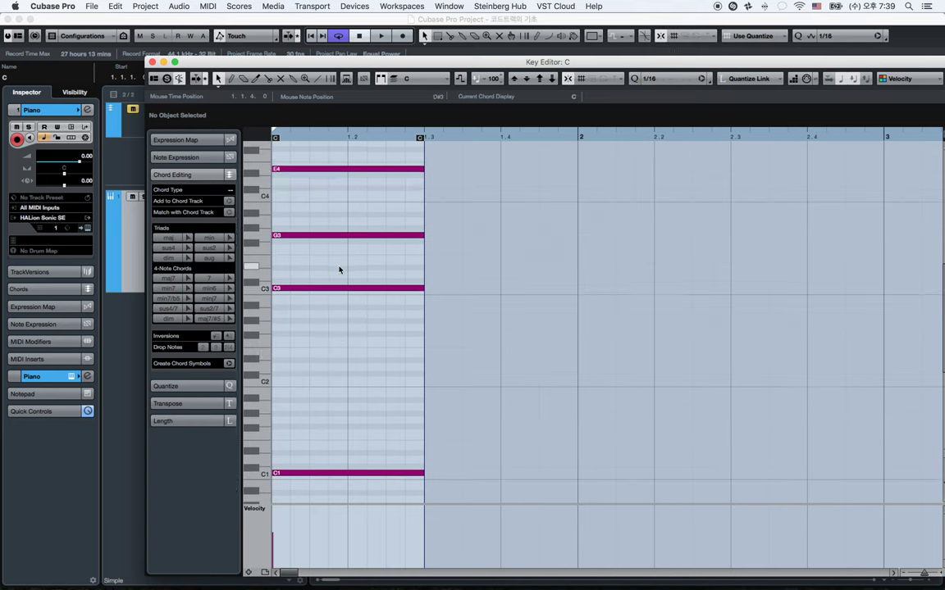
drag(277, 289, 291, 289)
drag(276, 236, 310, 236)
drag(276, 168, 329, 168)
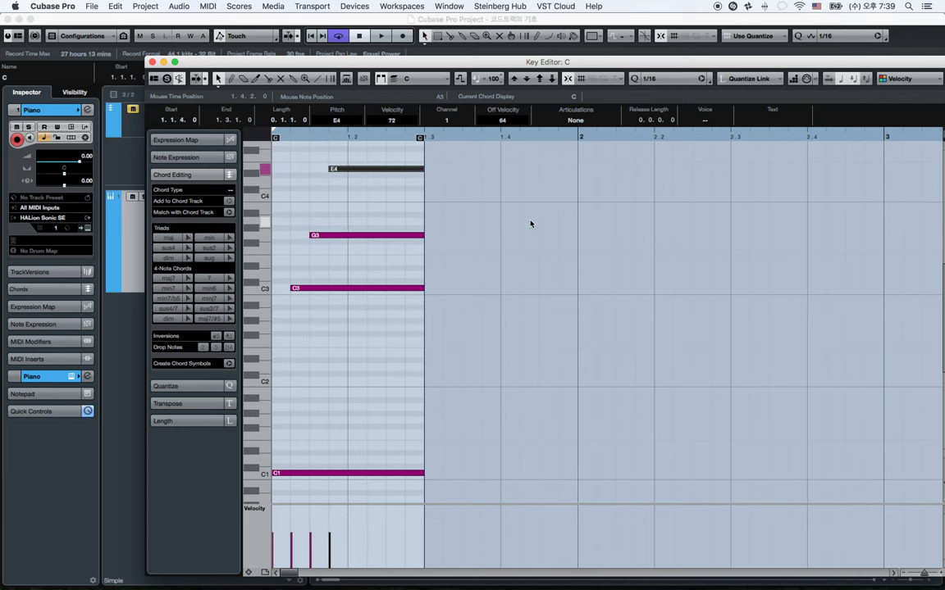
Step: Play the C part to hear its arpeggio, stop playback and deselect the notes
key(Return)
key(space)
key(space)
click(349, 241)
key(Return)
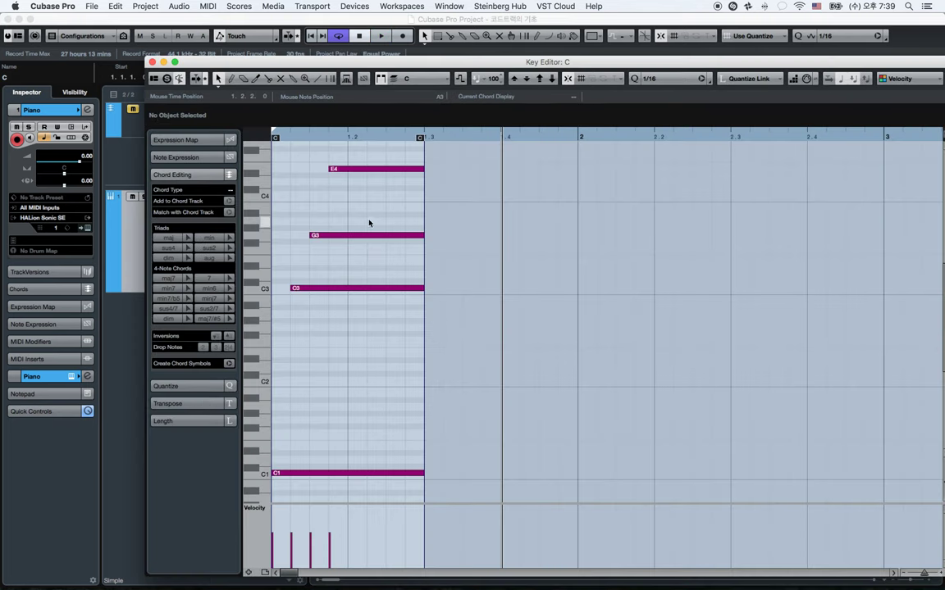
Step: With quantize at 1/8, start the C part's C3 at 1.1.3, G3 at 1.2.1 and E4 at 1.1.1, and play the result
click(665, 79)
click(665, 67)
drag(291, 288, 309, 288)
drag(314, 236, 348, 236)
drag(330, 169, 278, 188)
key(super+w)
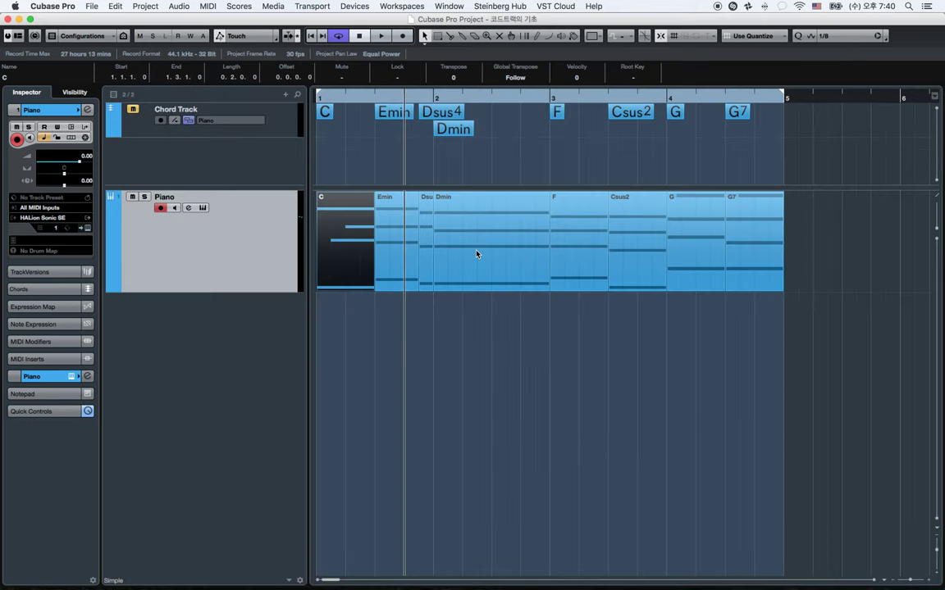
key(space)
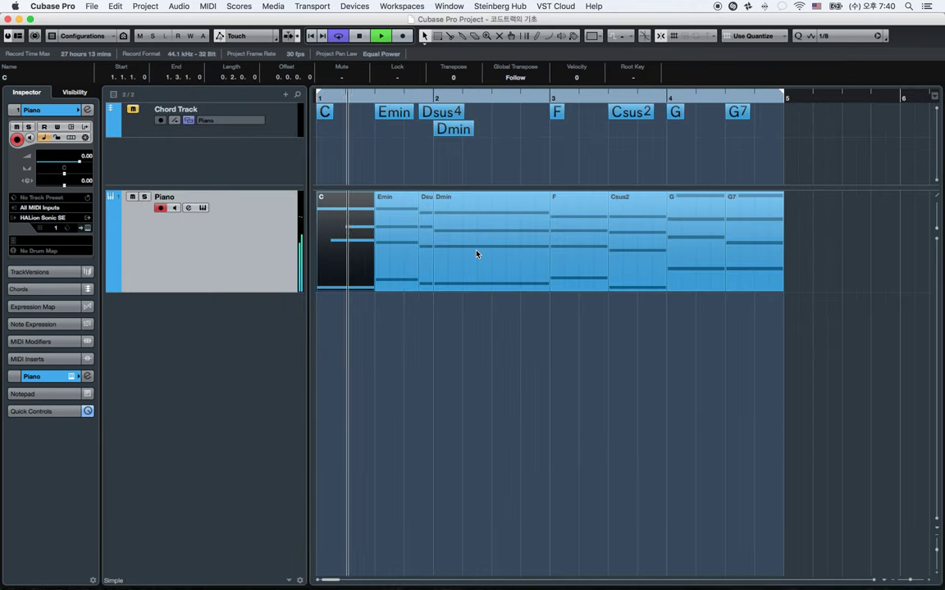
key(space)
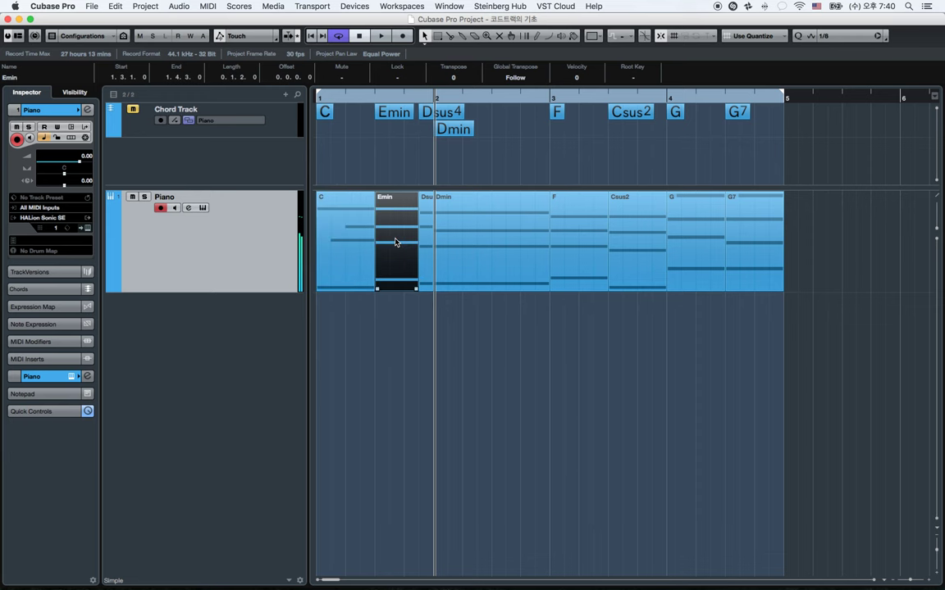
Step: In the Emin part, move the second-highest note's start to 1.3.3 and the highest note's start to 1.4.1, and play the progression
double_click(394, 245)
drag(275, 248, 310, 249)
drag(273, 182, 347, 188)
key(Return)
key(space)
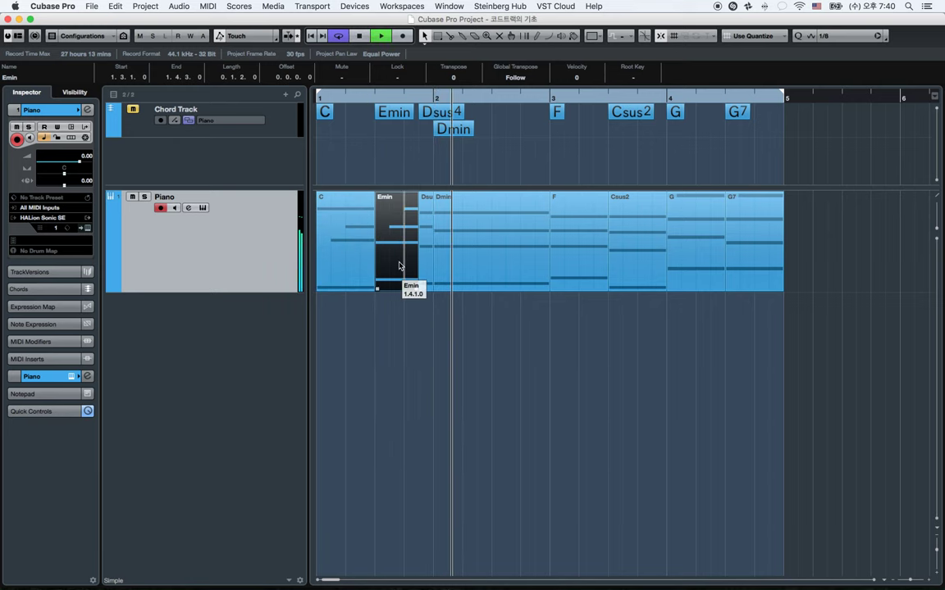
click(470, 361)
key(space)
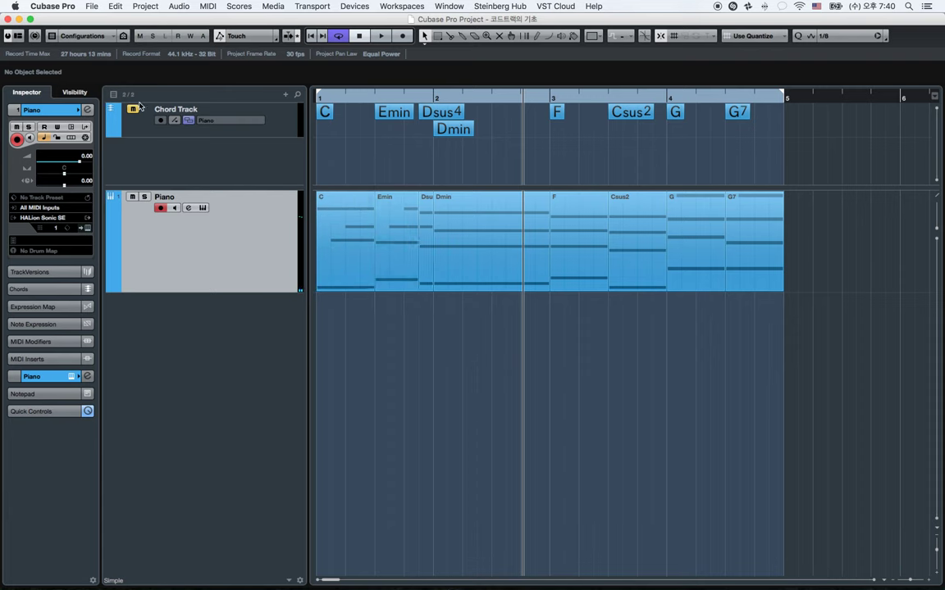
Step: Play the progression from the start with the Chord Track sounding alongside the Piano parts
key(Home)
key(space)
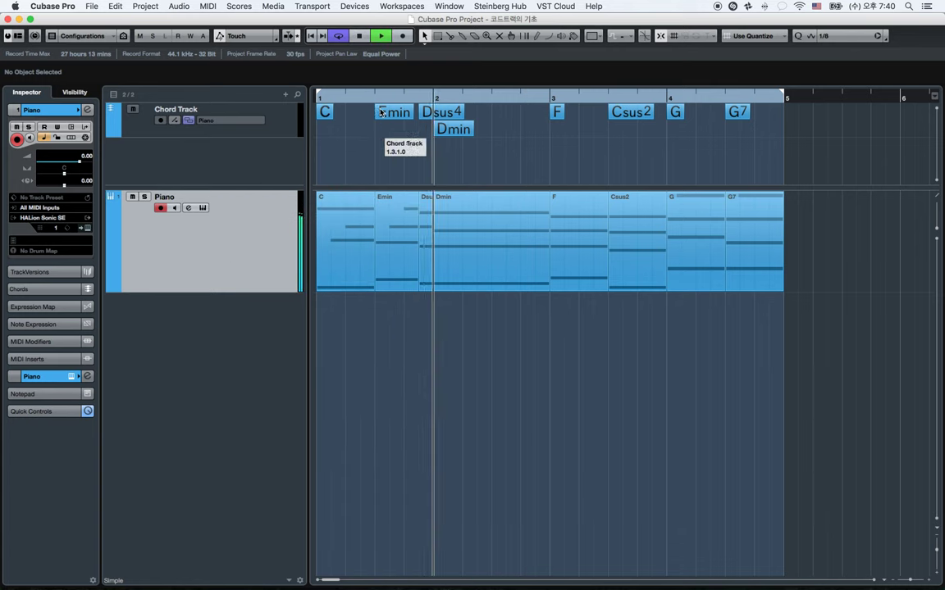
key(space)
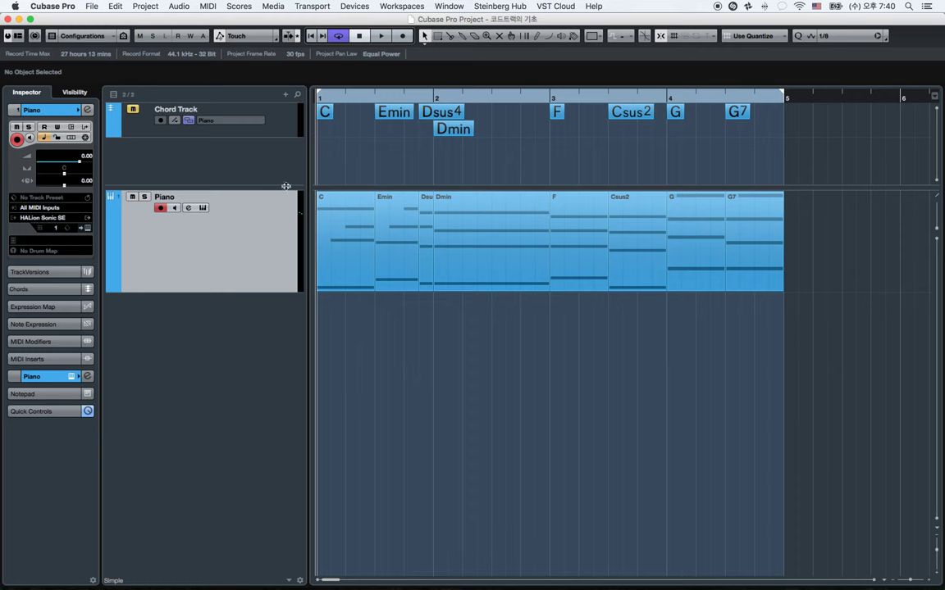
Step: Reduce the empty space between the Chord Track and the Piano track slightly
drag(285, 186, 286, 178)
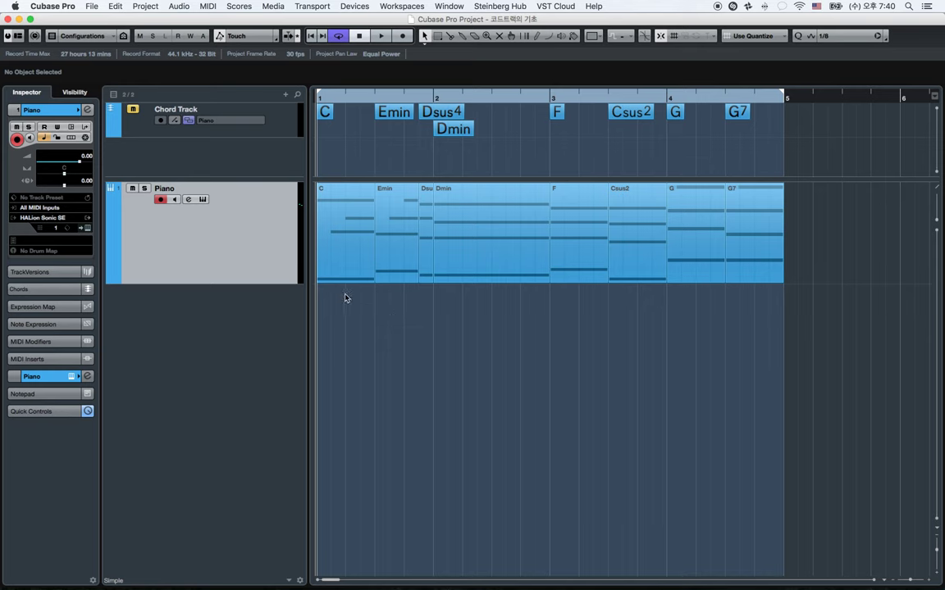
right_click(235, 341)
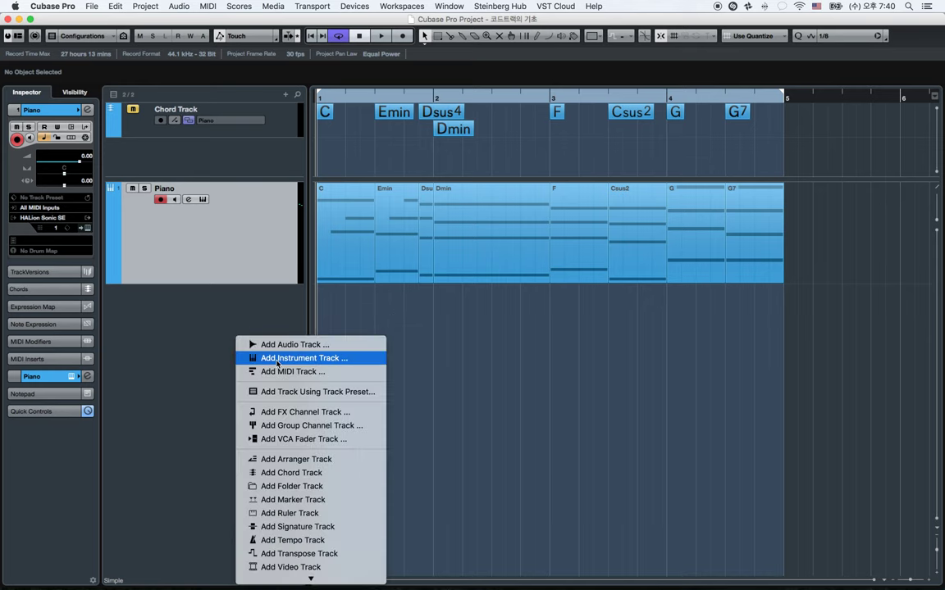
click(207, 356)
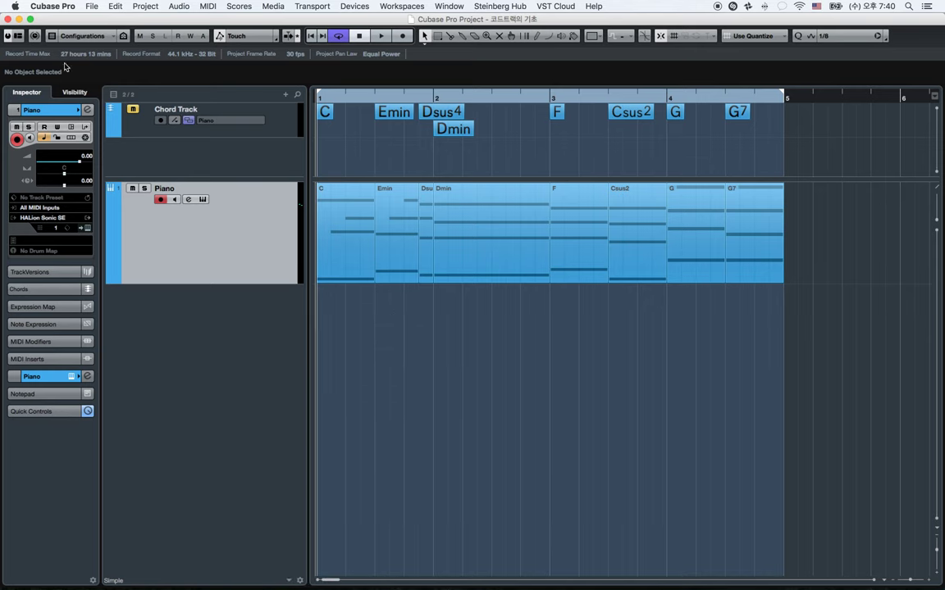
Step: Show the racks in the project window and filter the MediaBay results to MIDI Loops
click(19, 36)
click(119, 94)
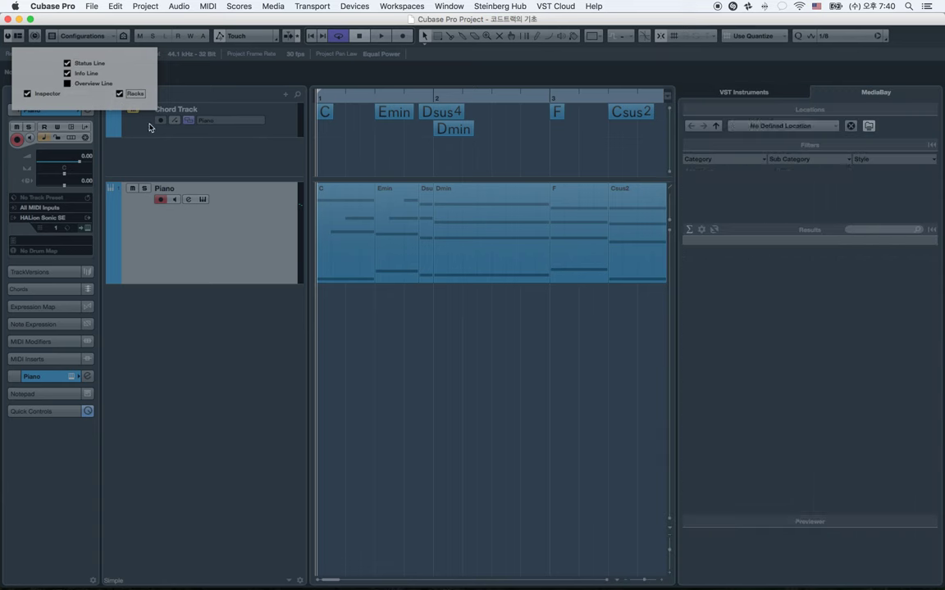
click(689, 230)
click(701, 300)
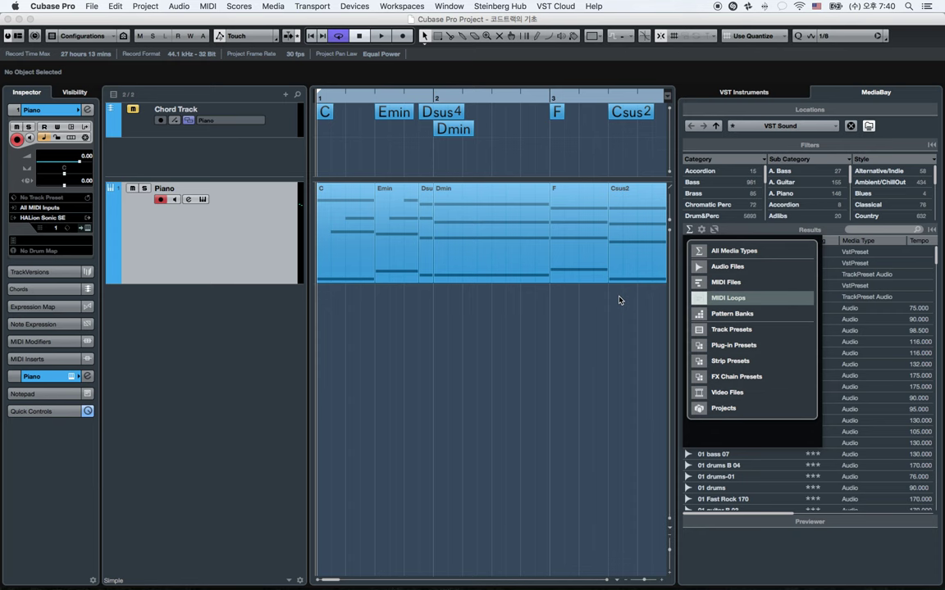
click(650, 335)
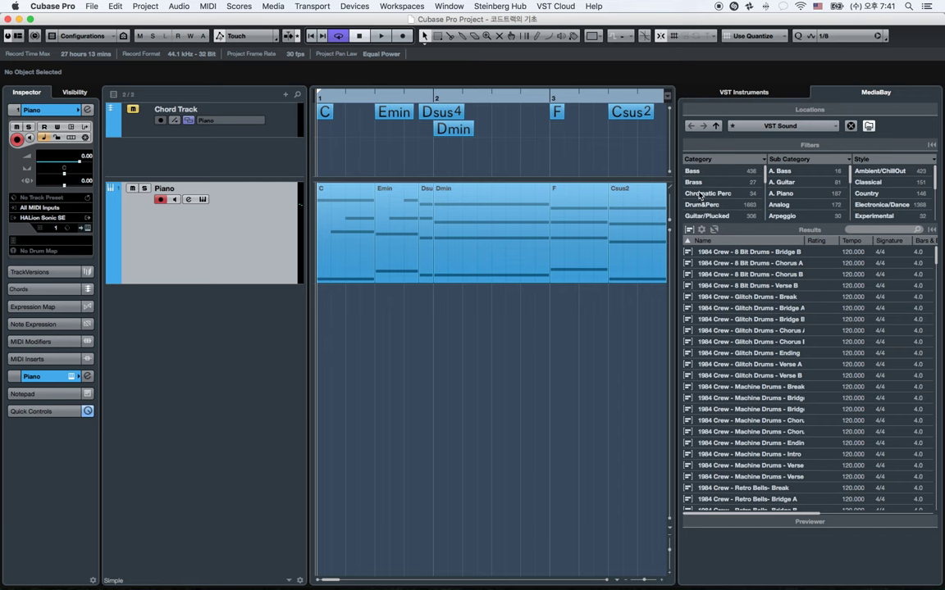
Step: Filter the loops to Guitar/Plucked and place "GtrPop - Verse B - SteelstrgGtr" at bar 1 below the Piano track as a new track
scroll(697, 208, down, 1)
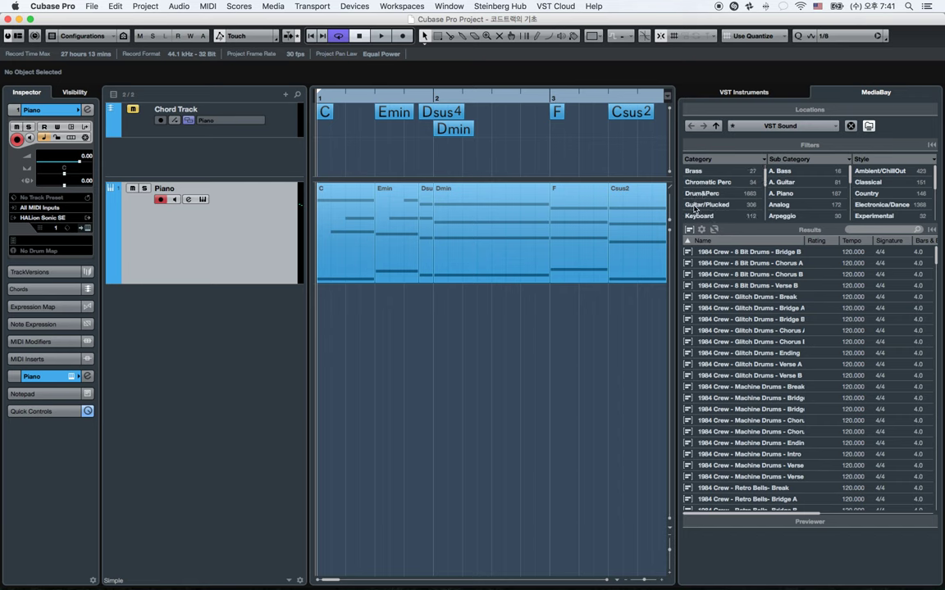
click(701, 205)
scroll(722, 376, down, 20)
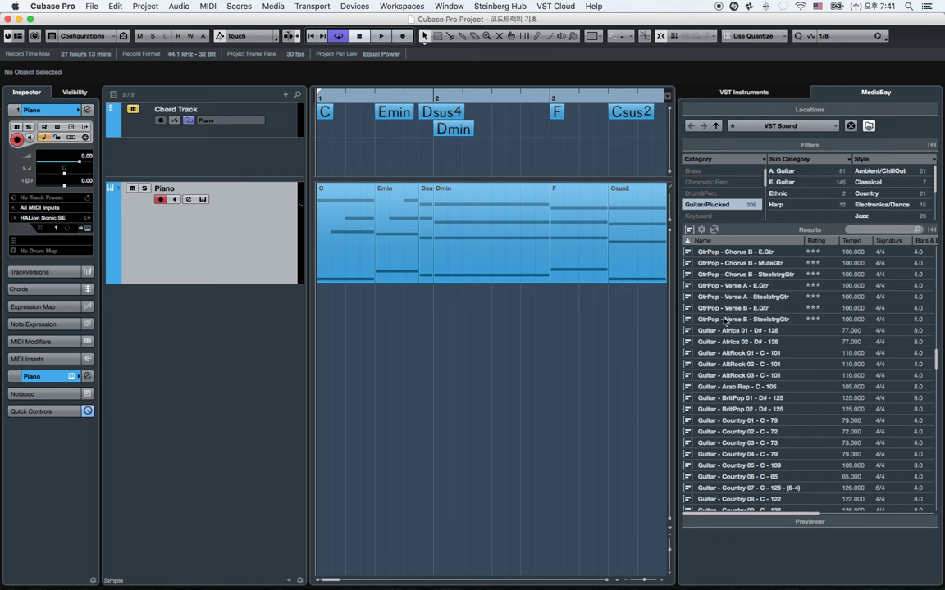
click(724, 321)
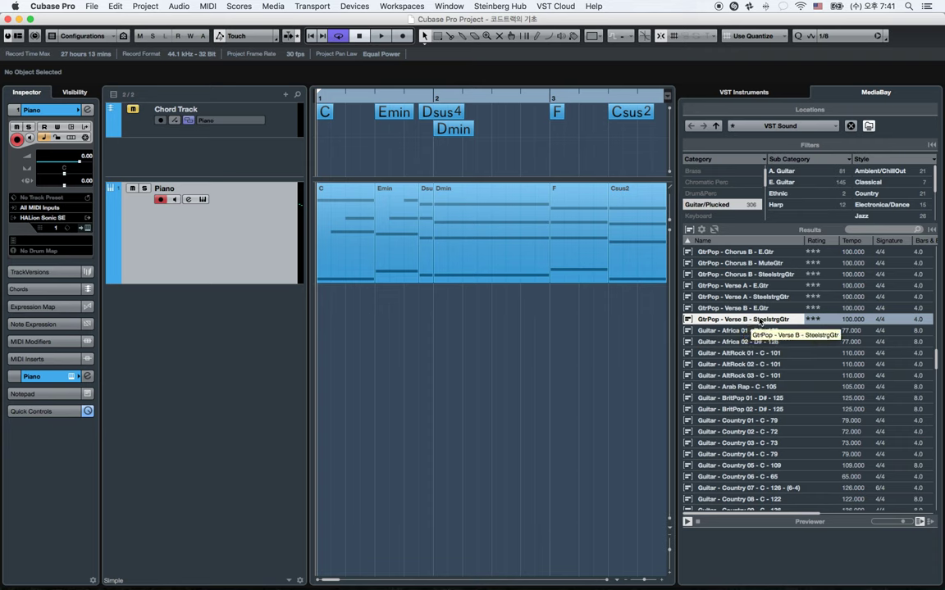
drag(767, 320, 343, 324)
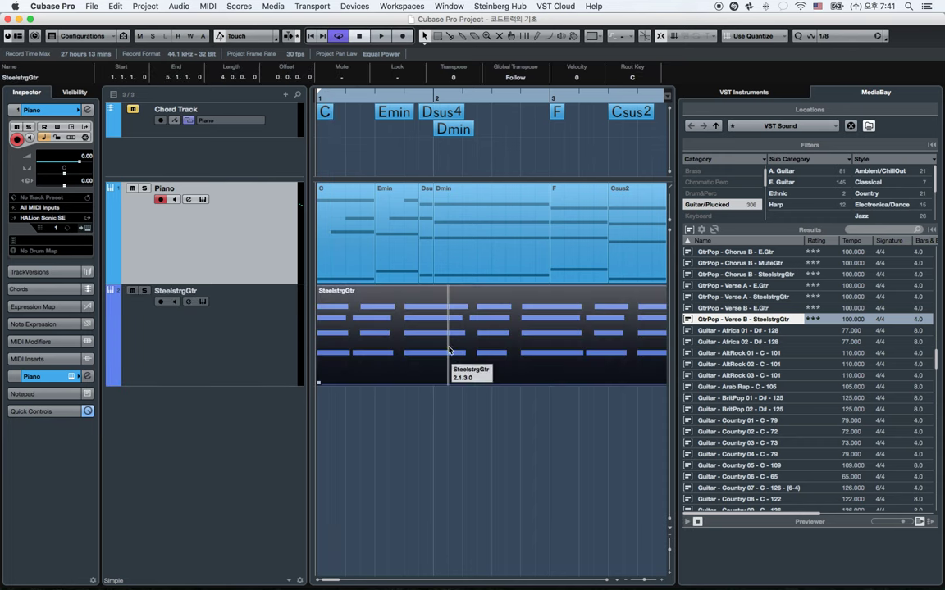
Step: Hide the racks to give the arrangement the full window width
click(18, 36)
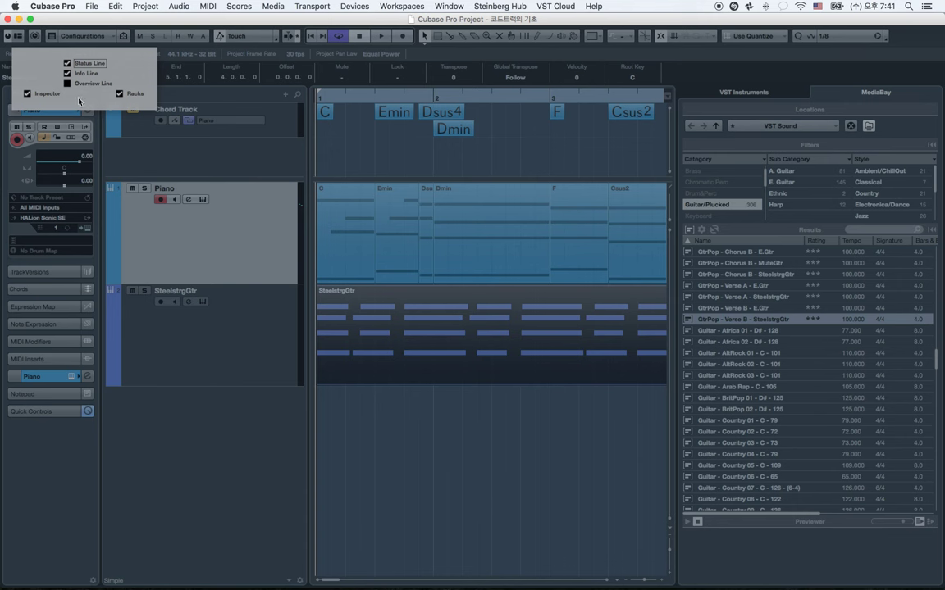
key(super+alt+r)
click(358, 414)
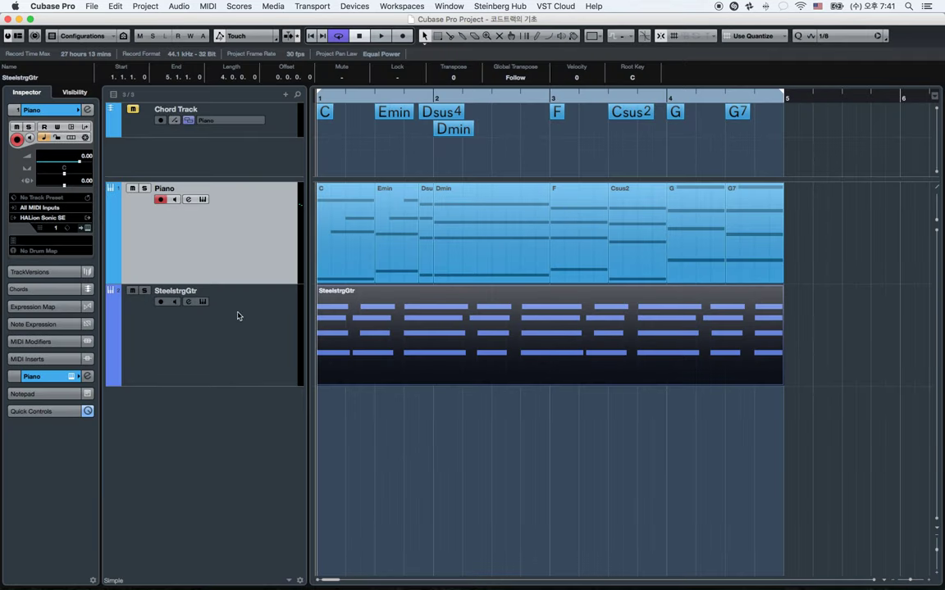
Step: Make the SteelstrgGtr track follow the Chord Track's Chords & Scales, synchronizing its data first with Analyze Chords, and play the result
click(232, 311)
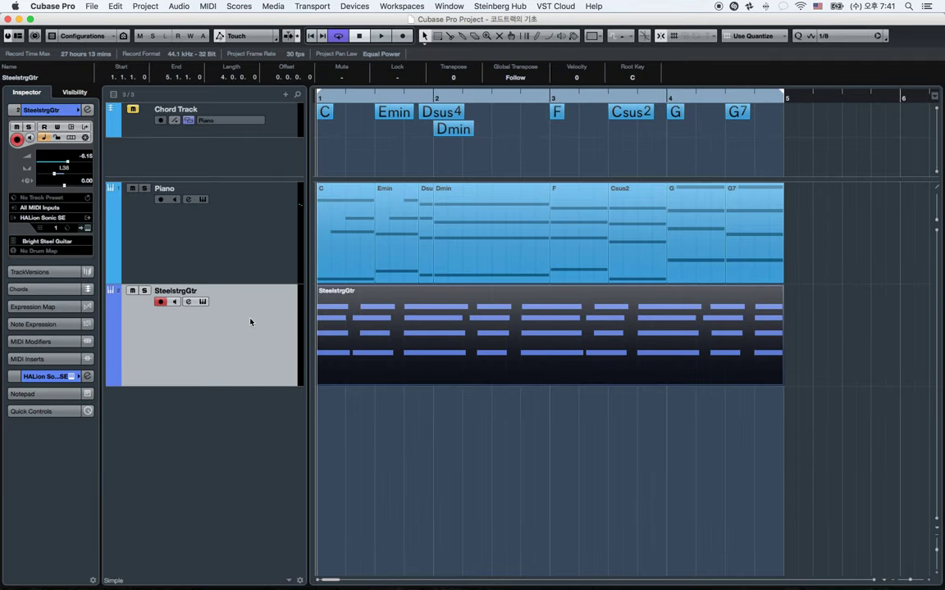
click(278, 258)
click(278, 327)
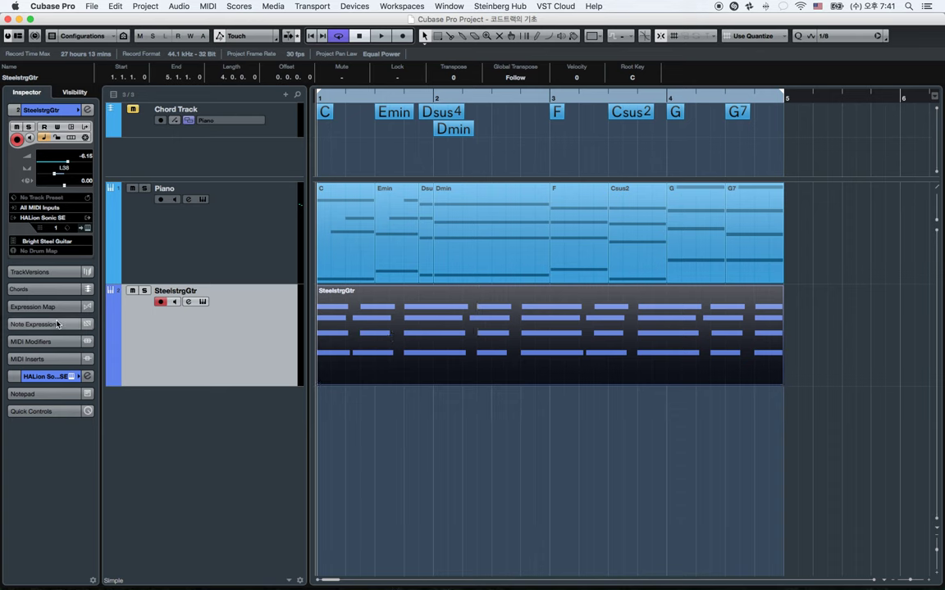
click(42, 290)
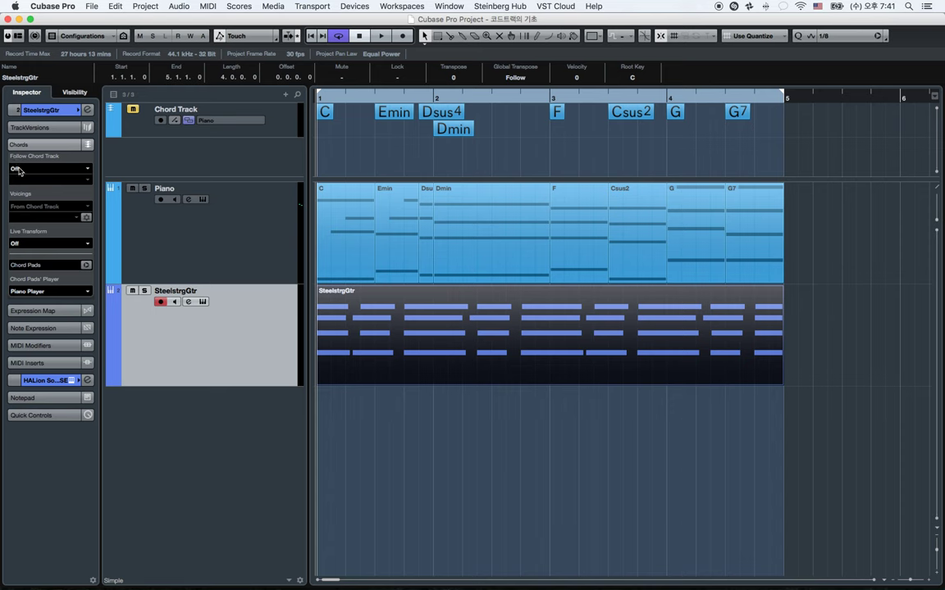
click(50, 171)
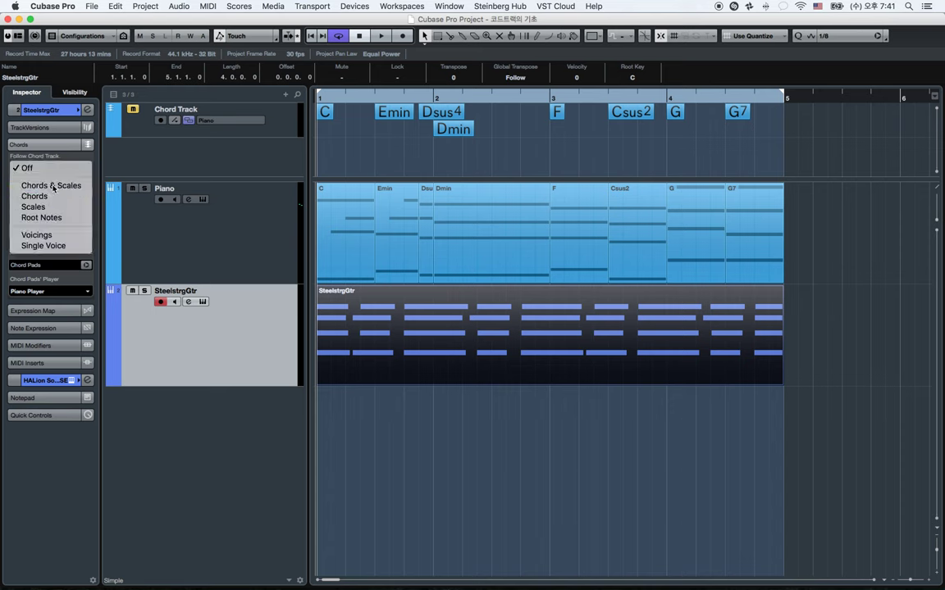
click(51, 186)
drag(876, 189, 452, 199)
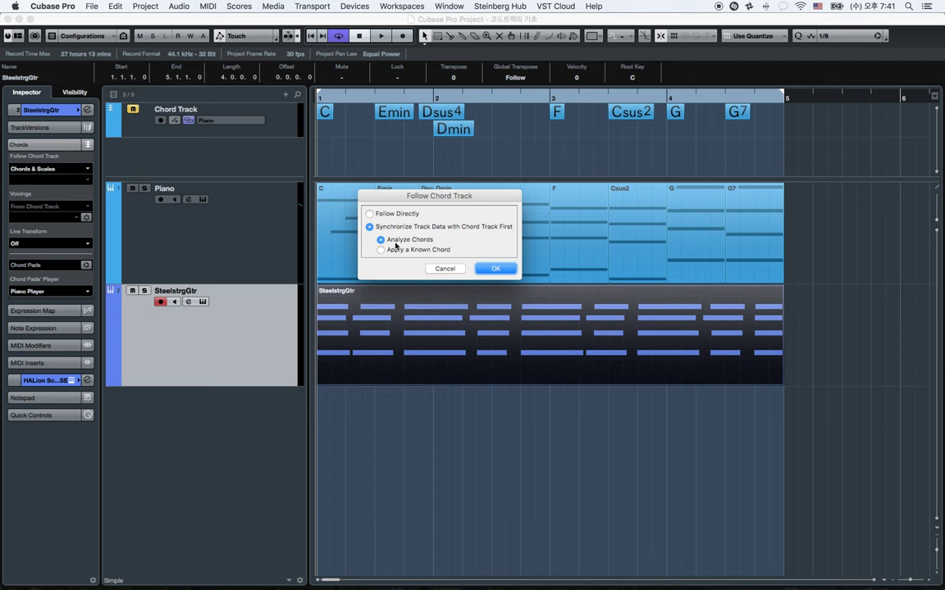
click(497, 269)
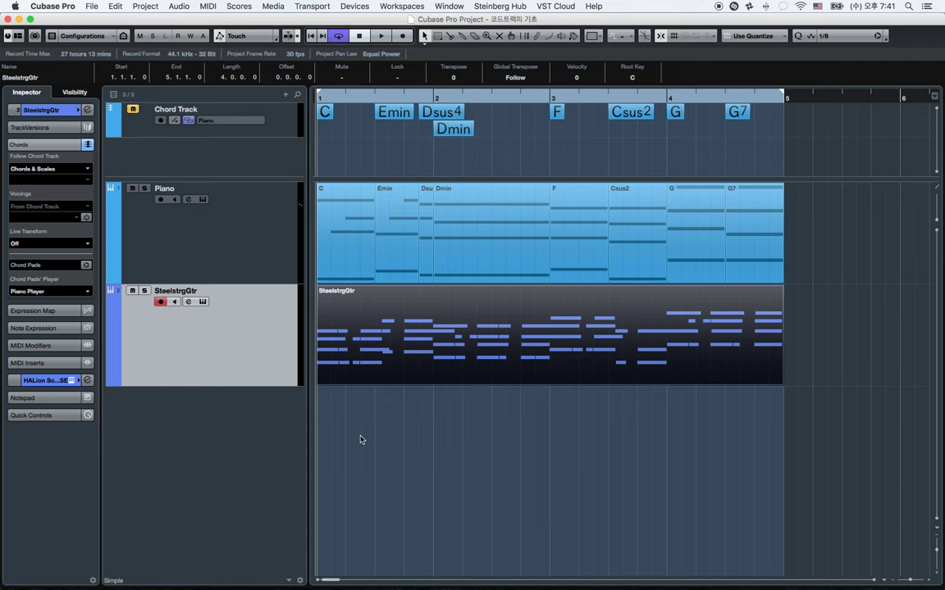
key(space)
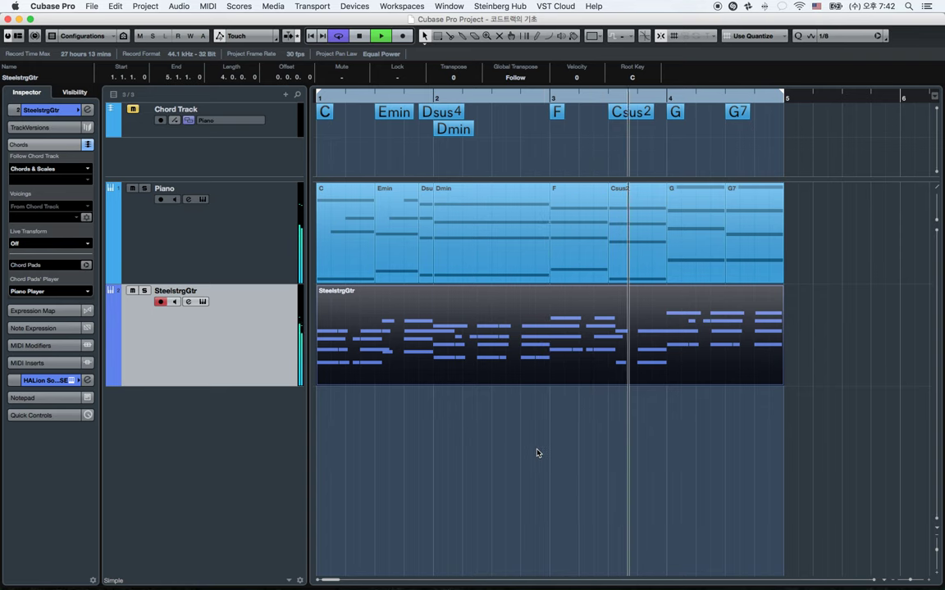
key(space)
Step: Switch the project to a fixed tempo of 96 BPM, showing the Transport panel only for this change
key(F2)
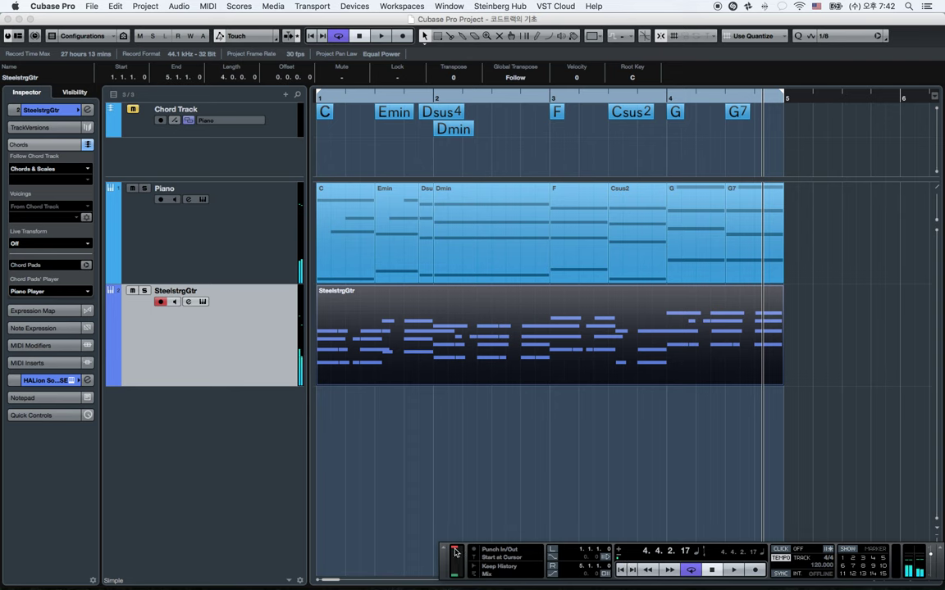
drag(444, 564, 308, 445)
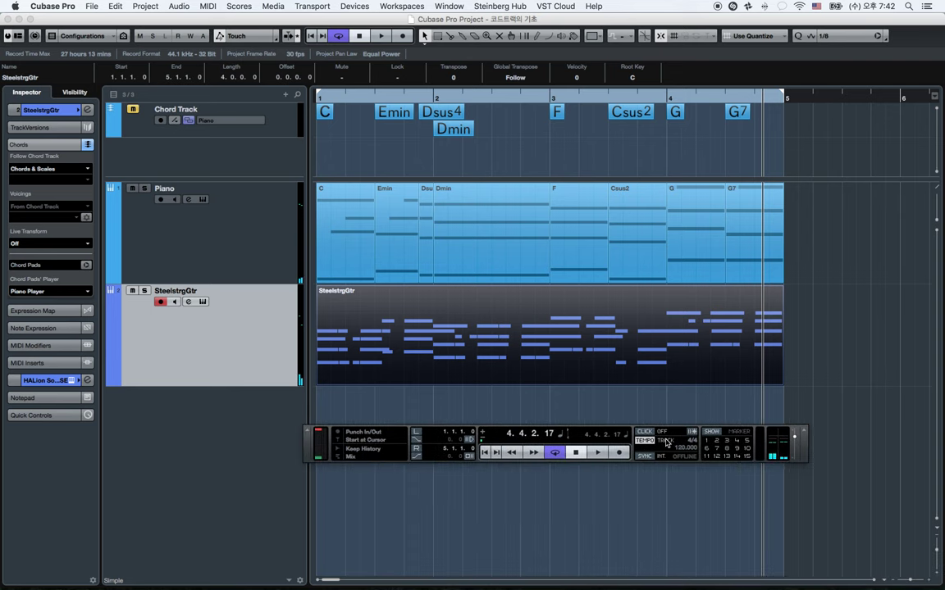
drag(682, 450, 680, 490)
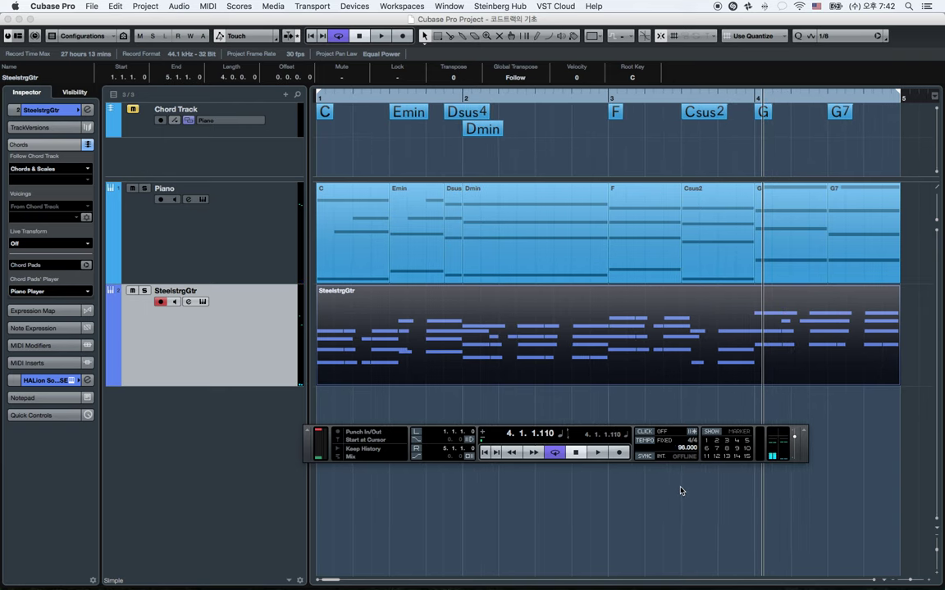
key(F2)
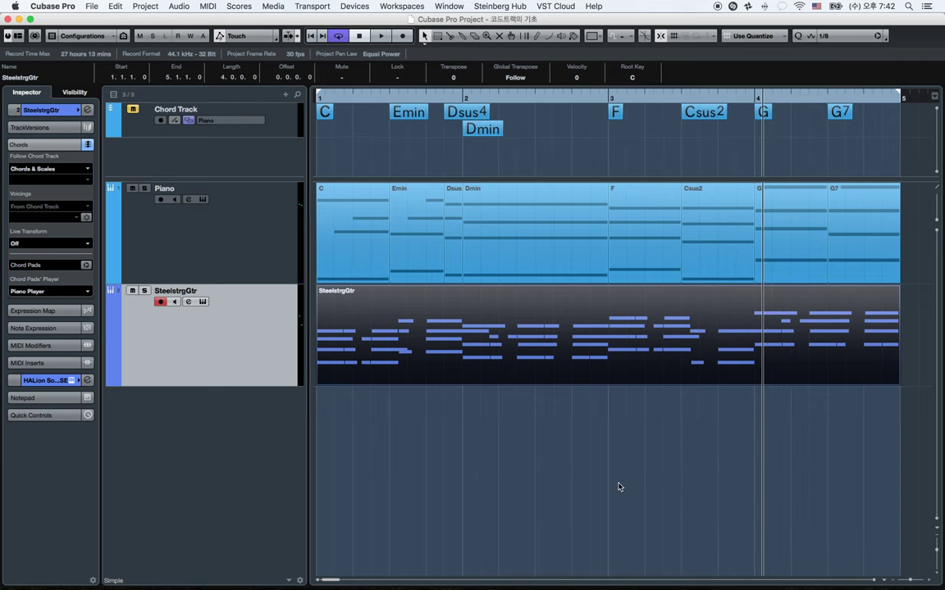
Step: Play the arrangement from the start and raise the fixed tempo to 99 BPM
key(Home)
key(space)
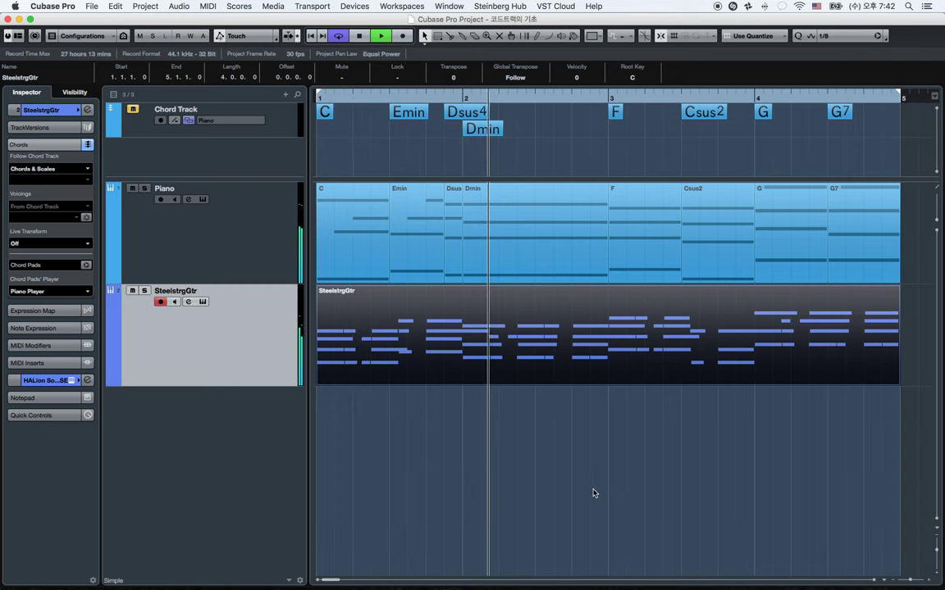
key(F2)
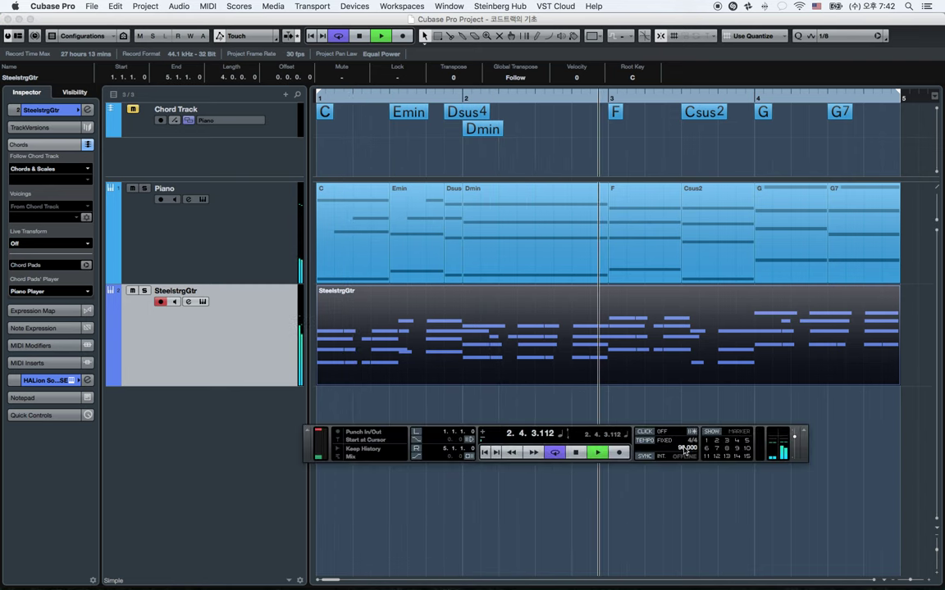
key(F2)
key(space)
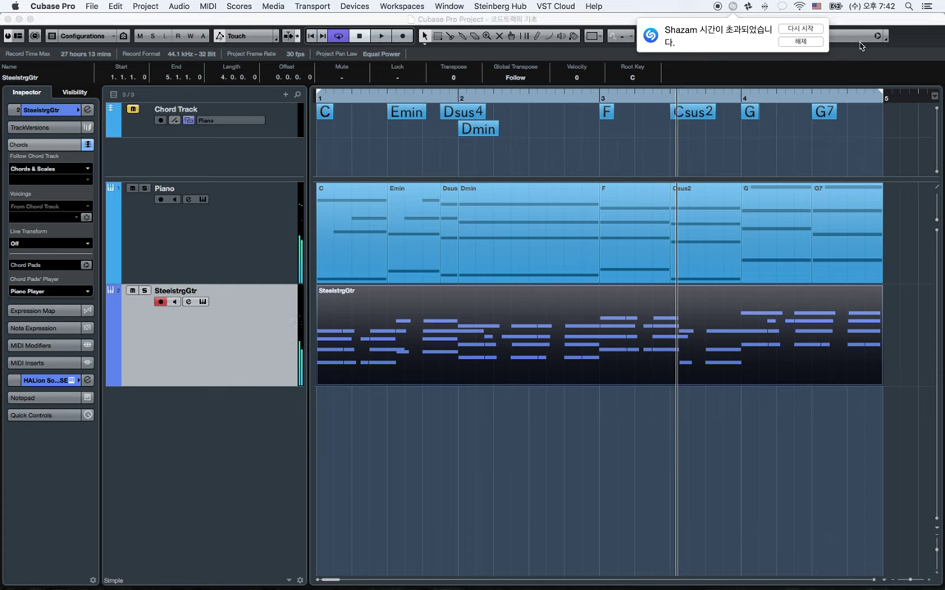
Step: Dismiss the Shazam notification and play the arrangement with the Transport panel shown
click(810, 40)
key(F2)
key(space)
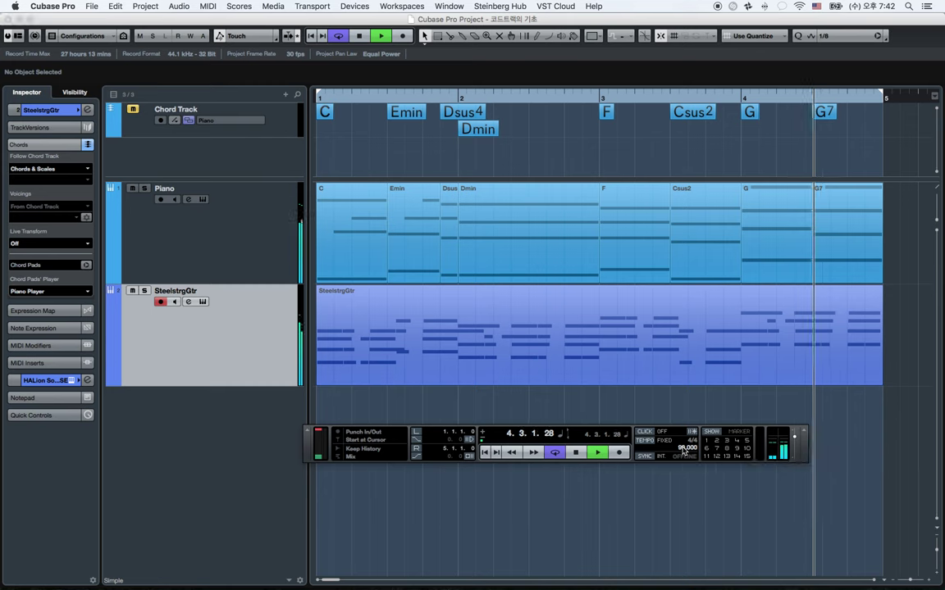
Step: Set the project's fixed tempo to 100 BPM during playback, hide the Transport panel, and stop the arrangement
scroll(687, 450, up, 2)
scroll(684, 450, down, 1)
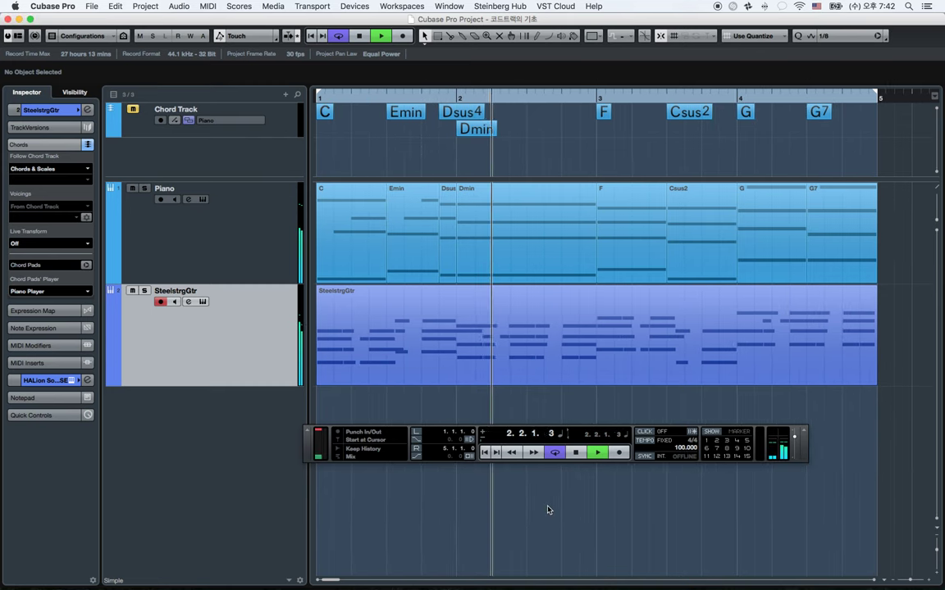
key(F2)
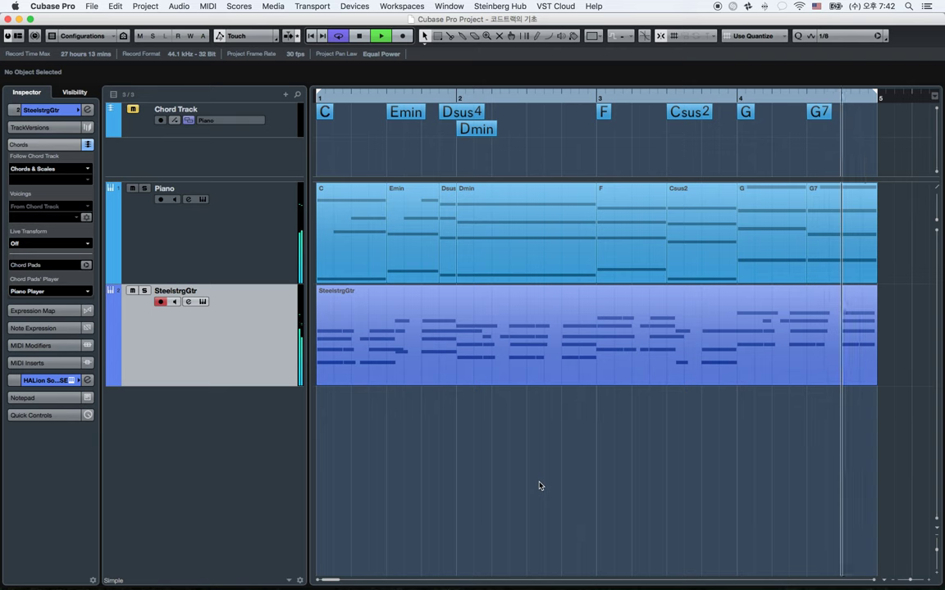
key(space)
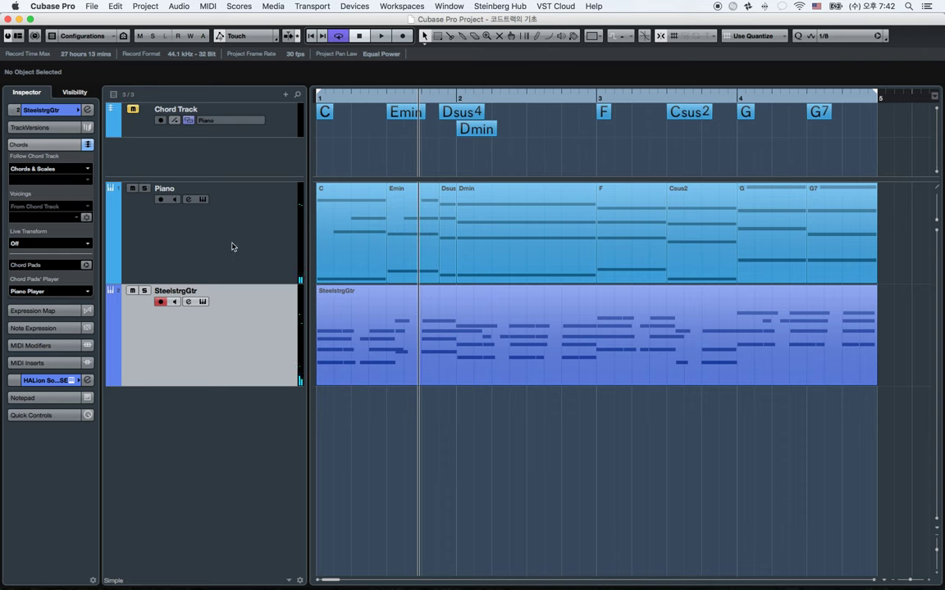
Step: Show the basic track settings in the Inspector for the Piano track and for the SteelstrgGtr track
click(255, 233)
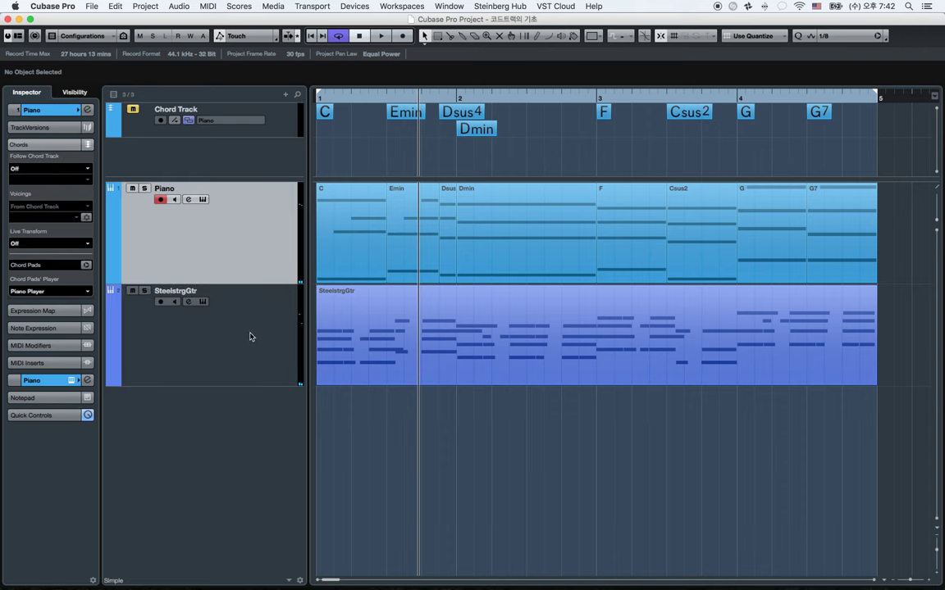
click(44, 111)
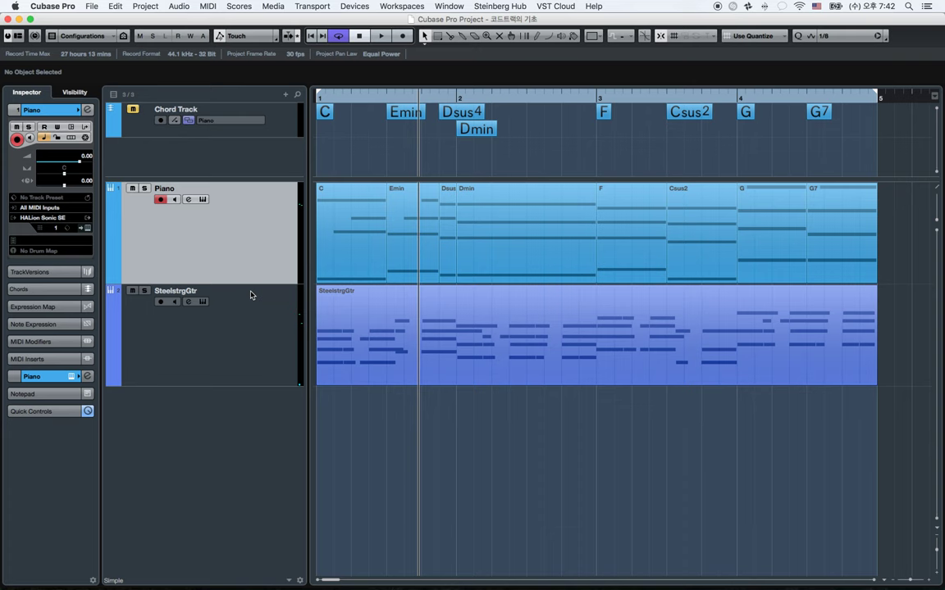
click(265, 338)
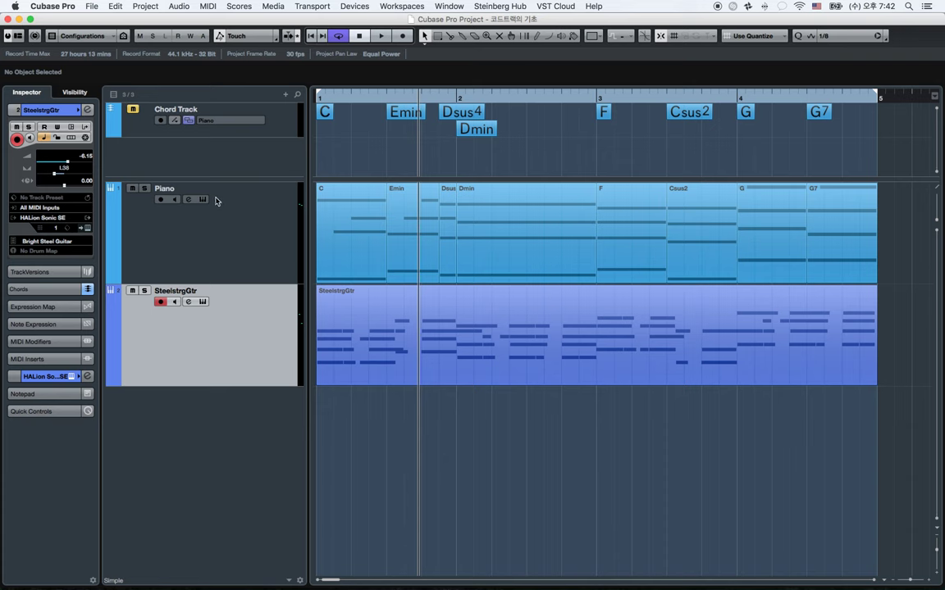
Step: Switch to QuickTime Player and open its application menu
mouse_move(661, 578)
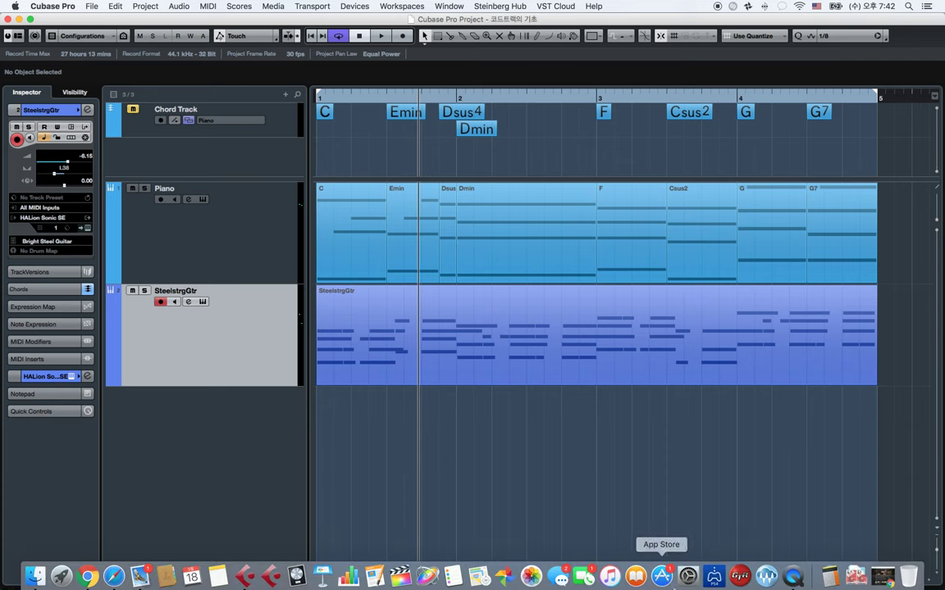
click(801, 577)
click(76, 7)
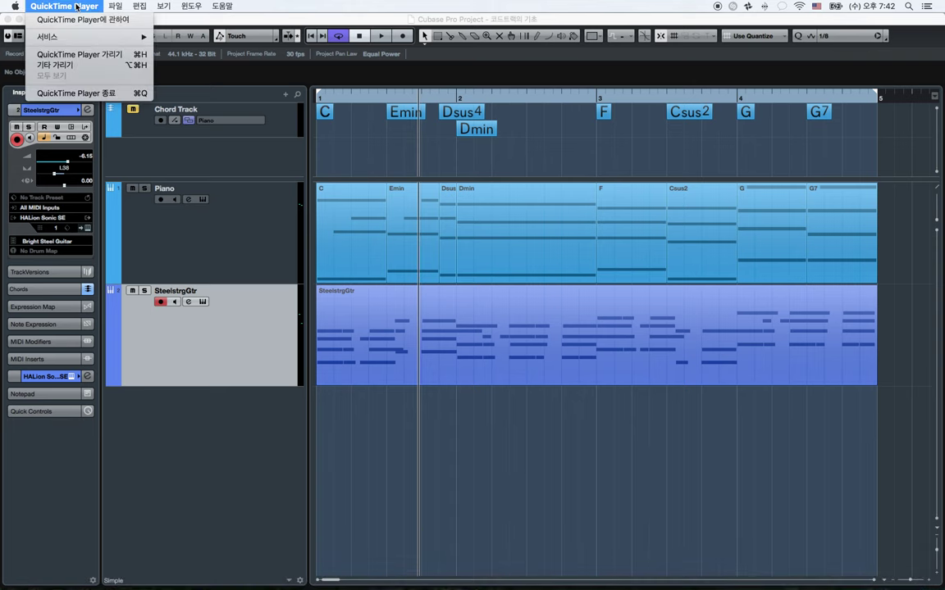